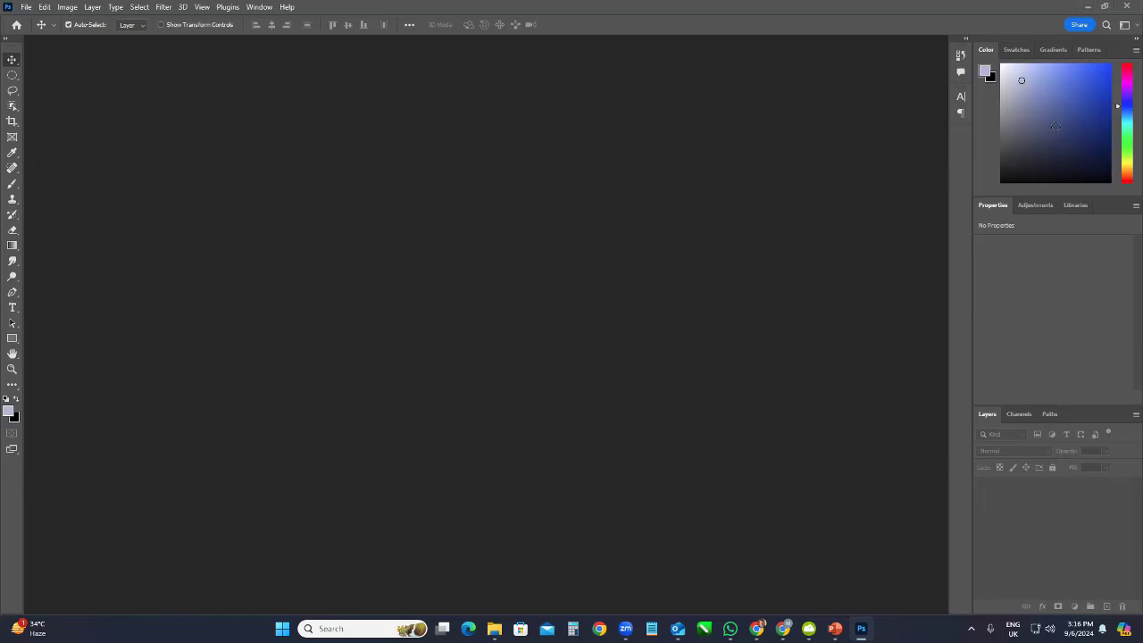
Set the foreground colour to a muted dark blue and the background colour to light greyish pink #ccc0c0
left_click(1055, 127)
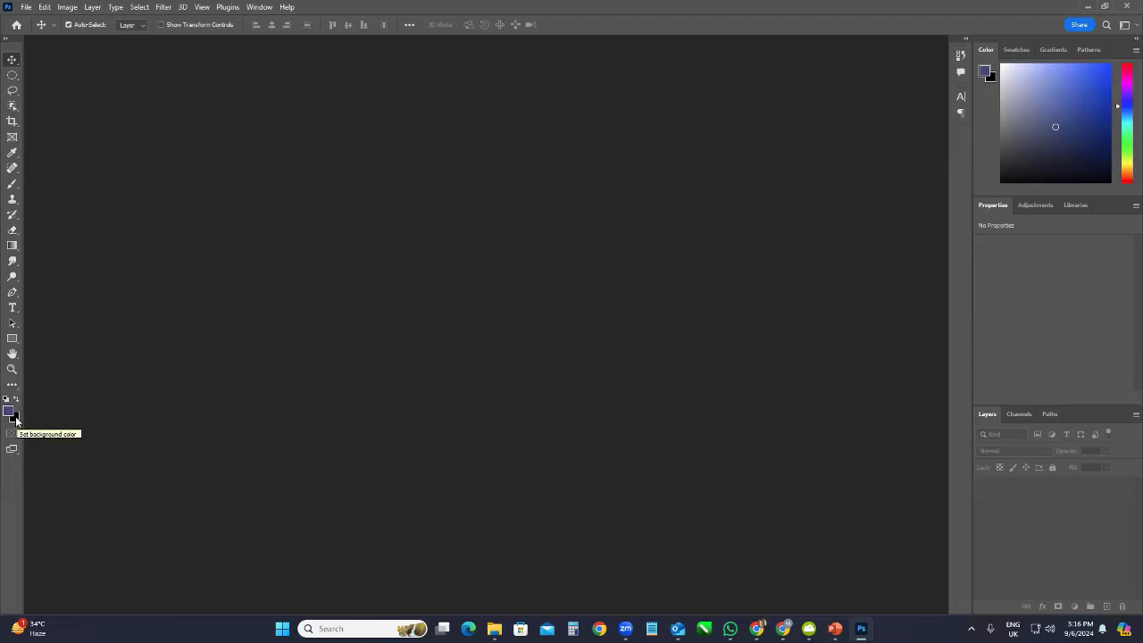
left_click(16, 420)
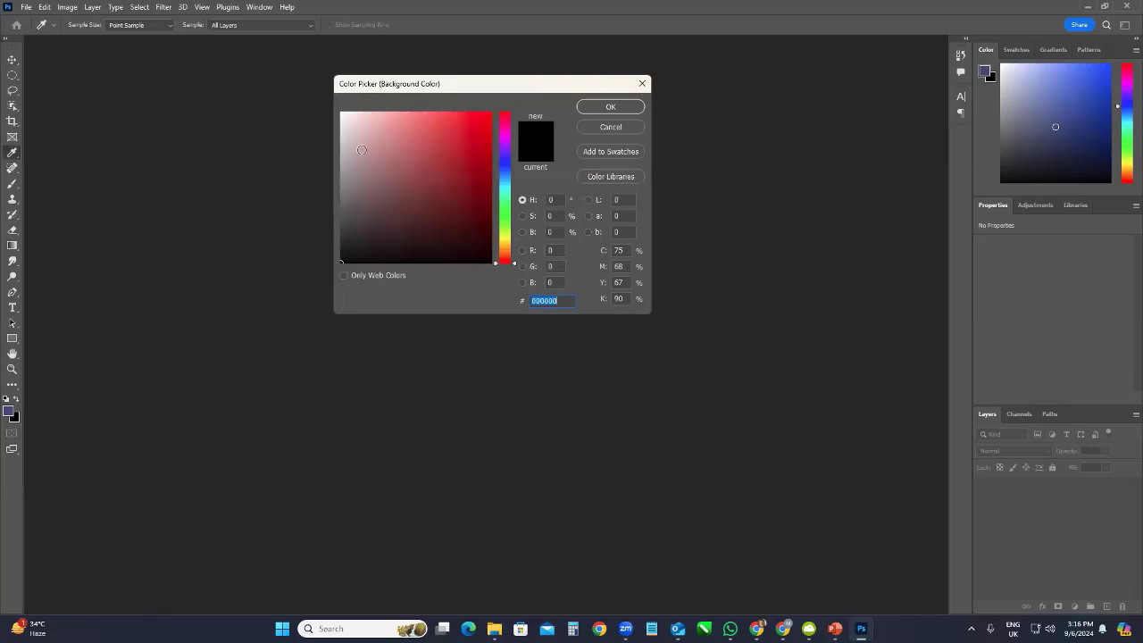
left_click(349, 129)
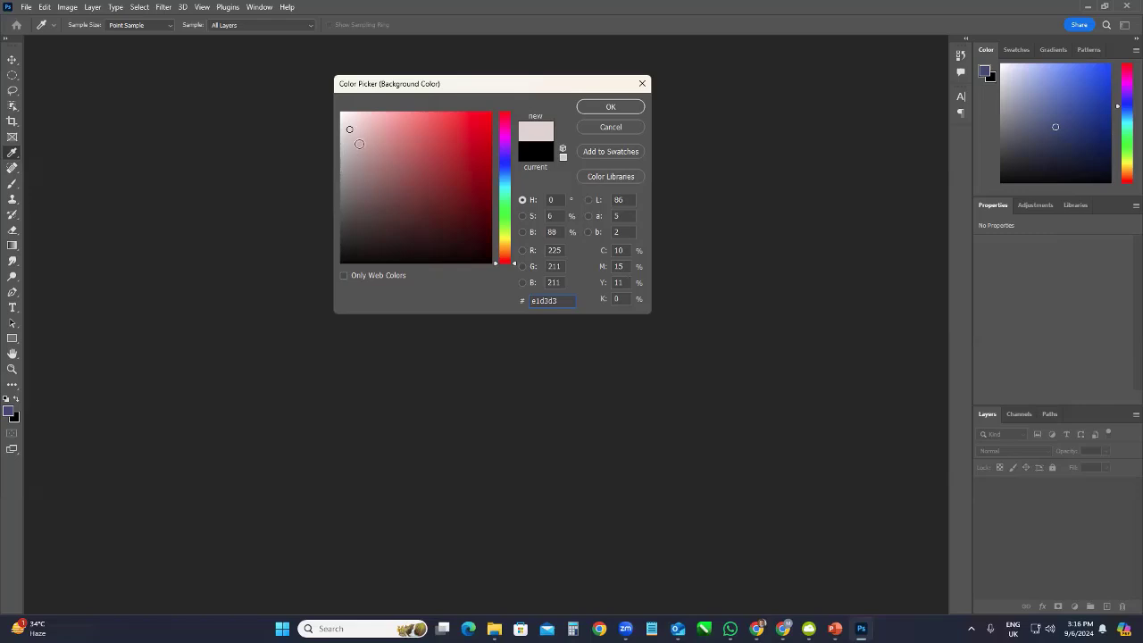
left_click(349, 141)
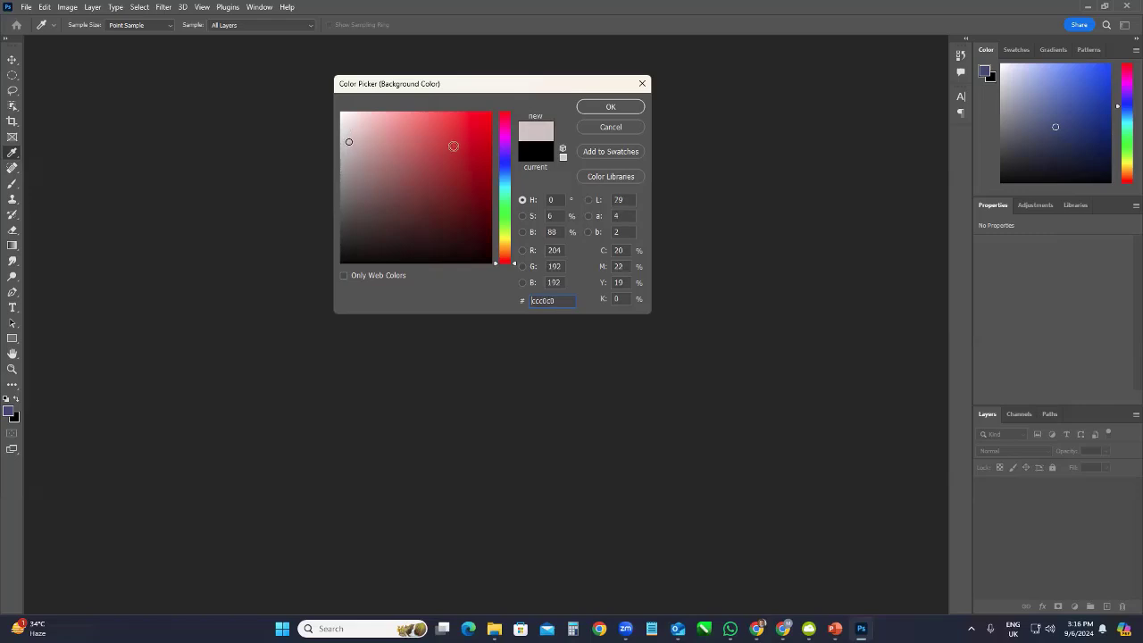
left_click(606, 107)
key("v")
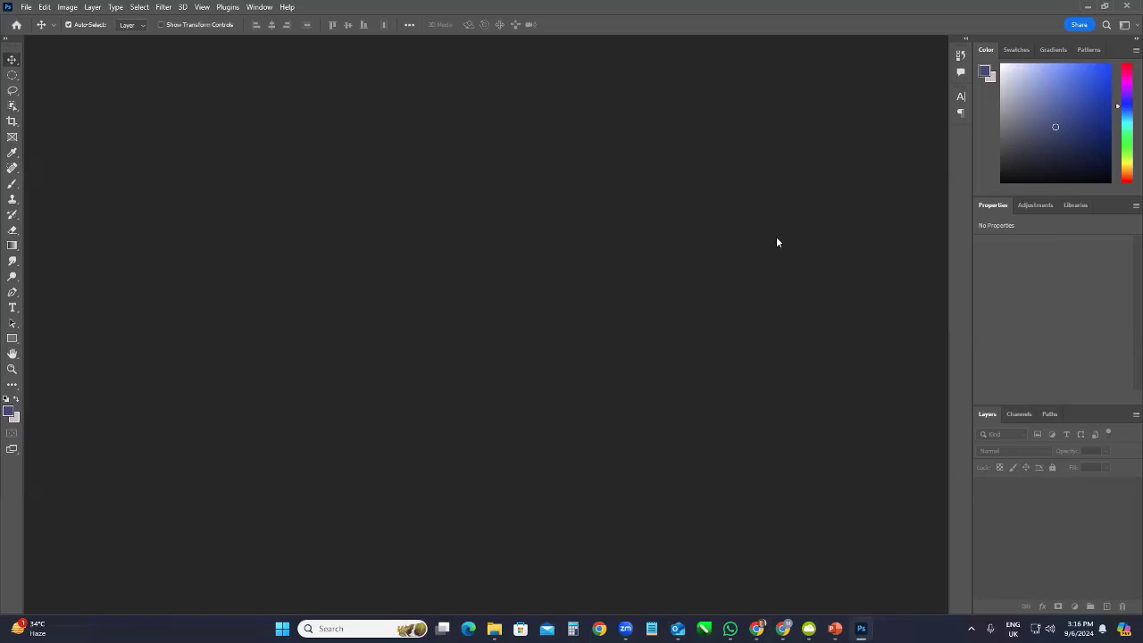
Examine the available swatch groups, from RGB and CMYK through to Darker and Pale
left_click(1016, 51)
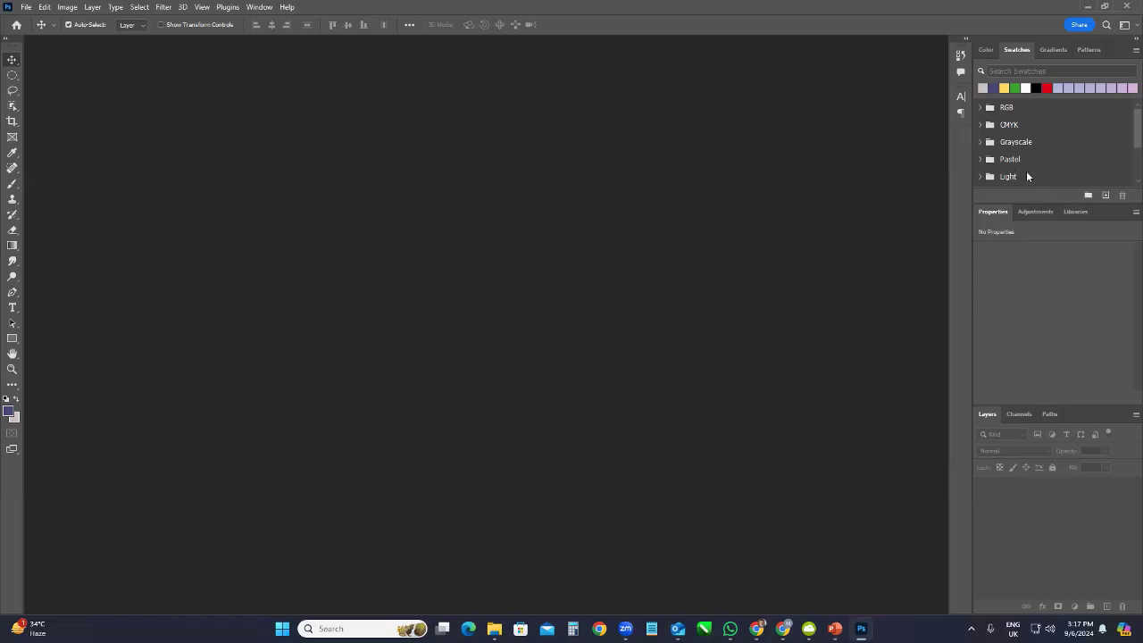
scroll(1041, 146, "down", 3)
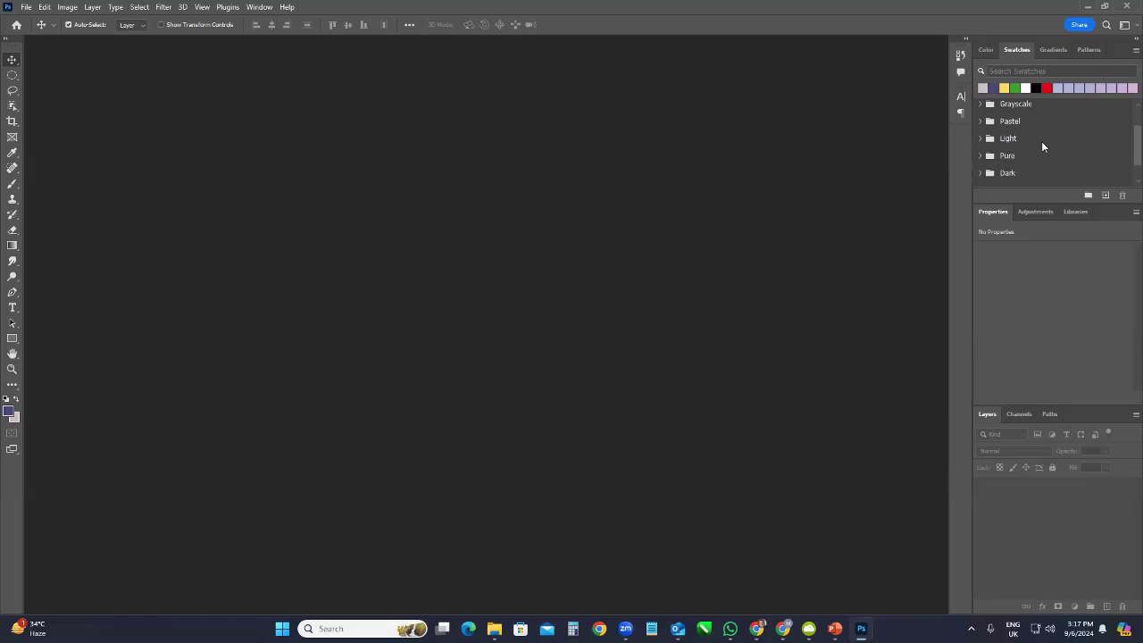
scroll(1042, 145, "down", 1)
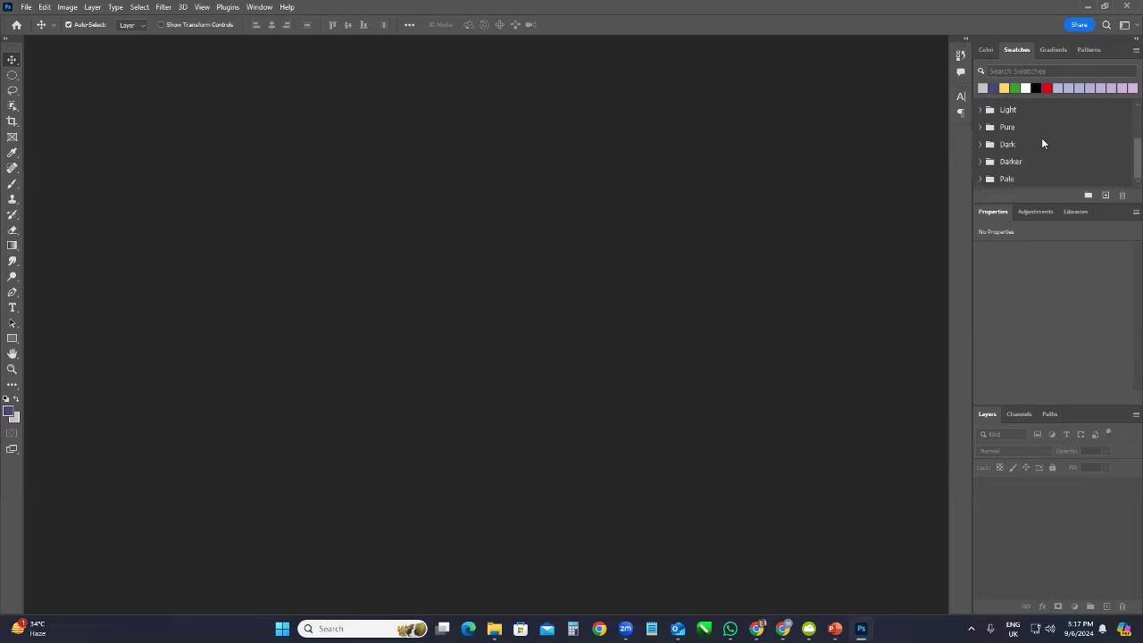
scroll(1042, 141, "up", 3)
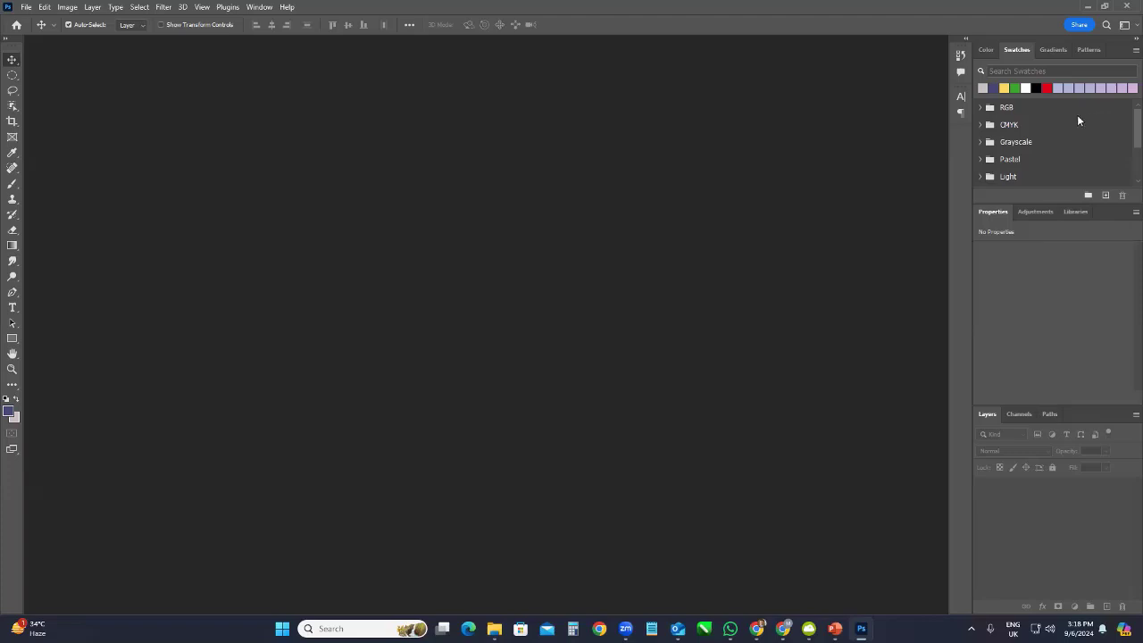
scroll(1065, 137, "down", 3)
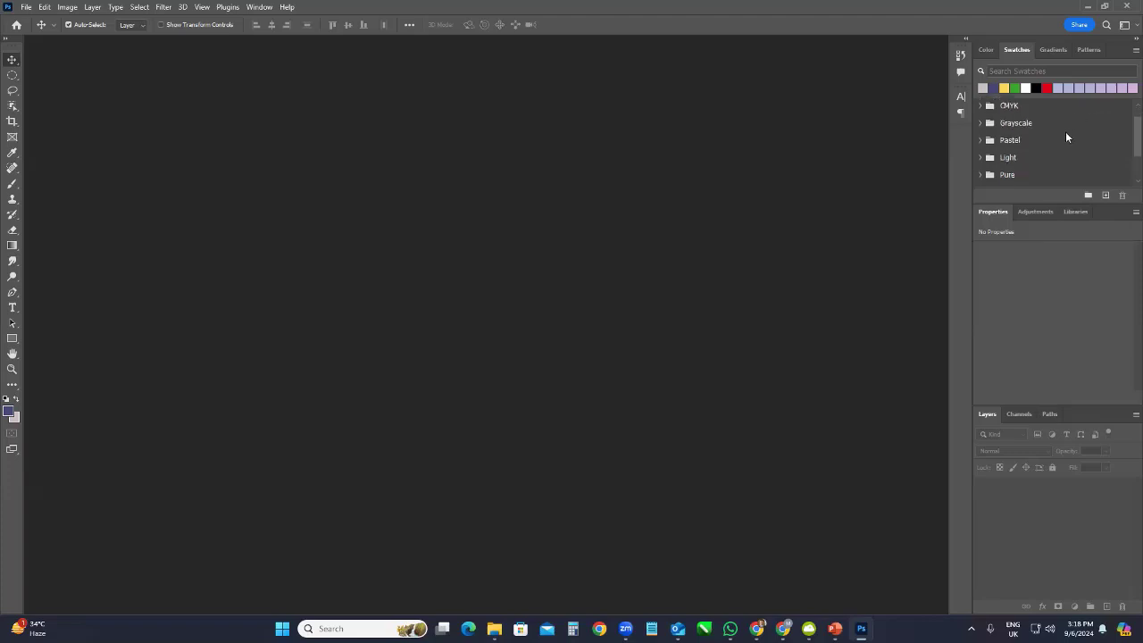
scroll(1066, 136, "down", 2)
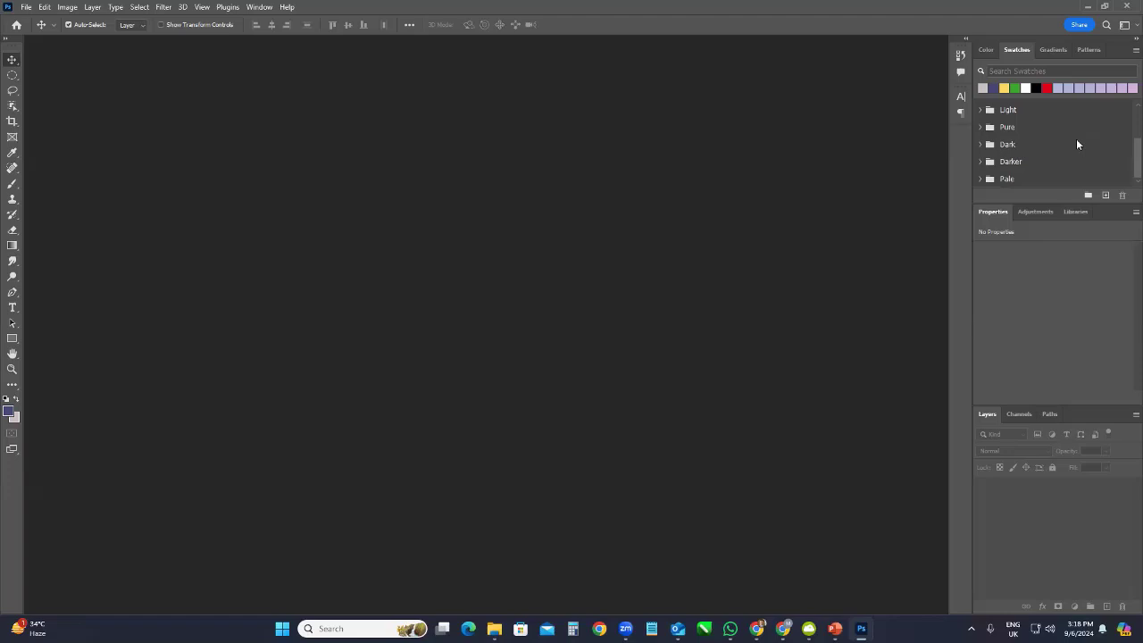
Try the Web Color Sliders display for colour selection and return to the Hue Cube
left_click(986, 50)
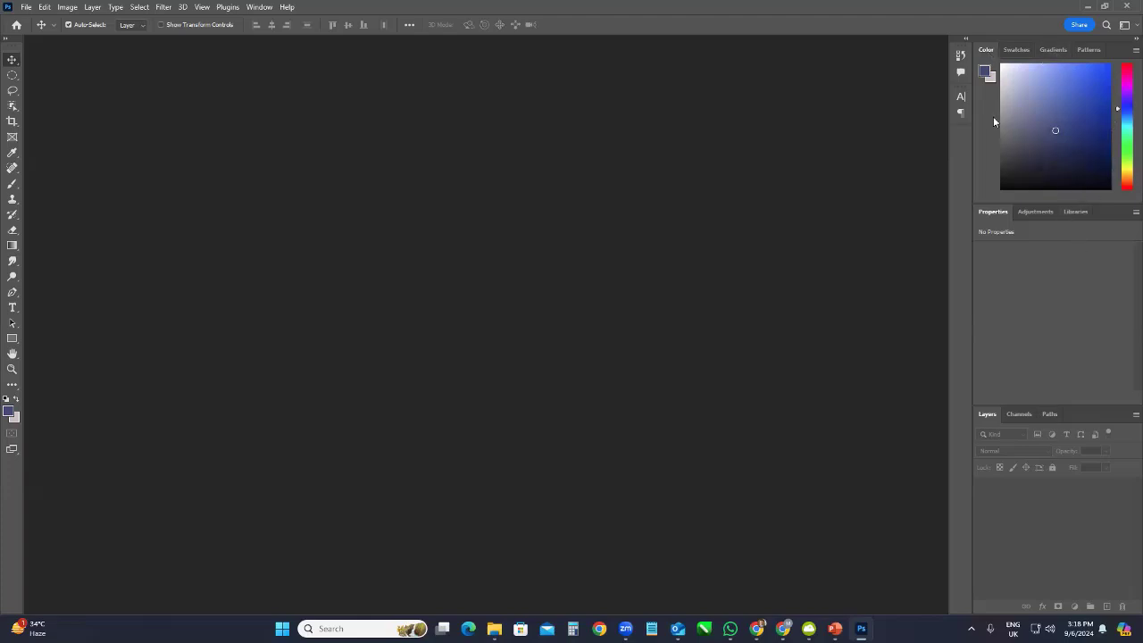
left_click(1127, 55)
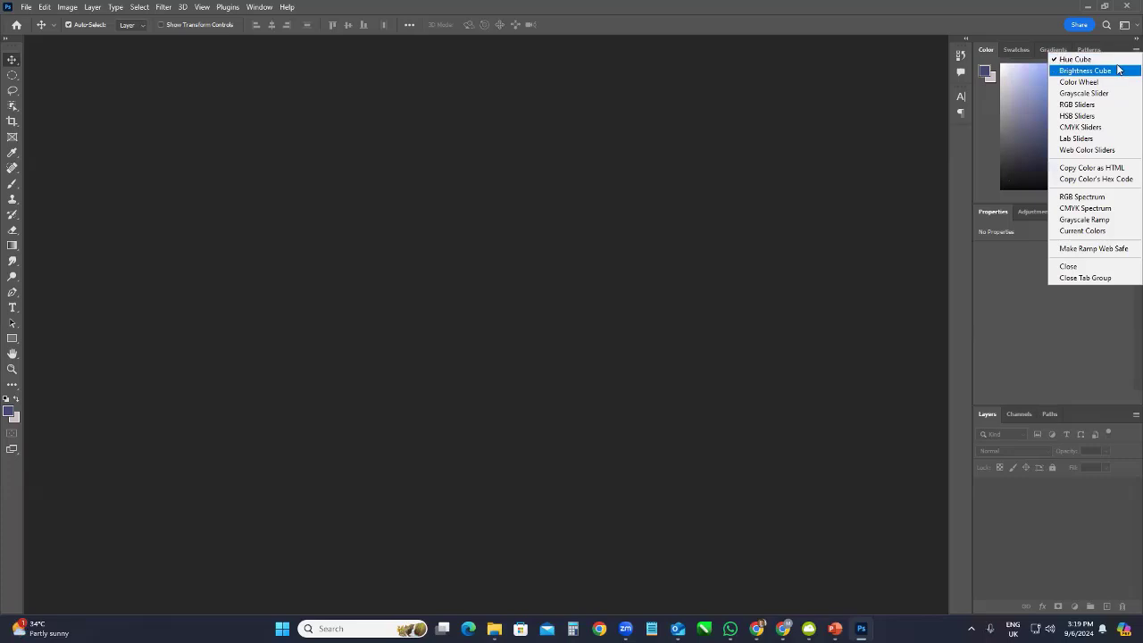
left_click(1088, 150)
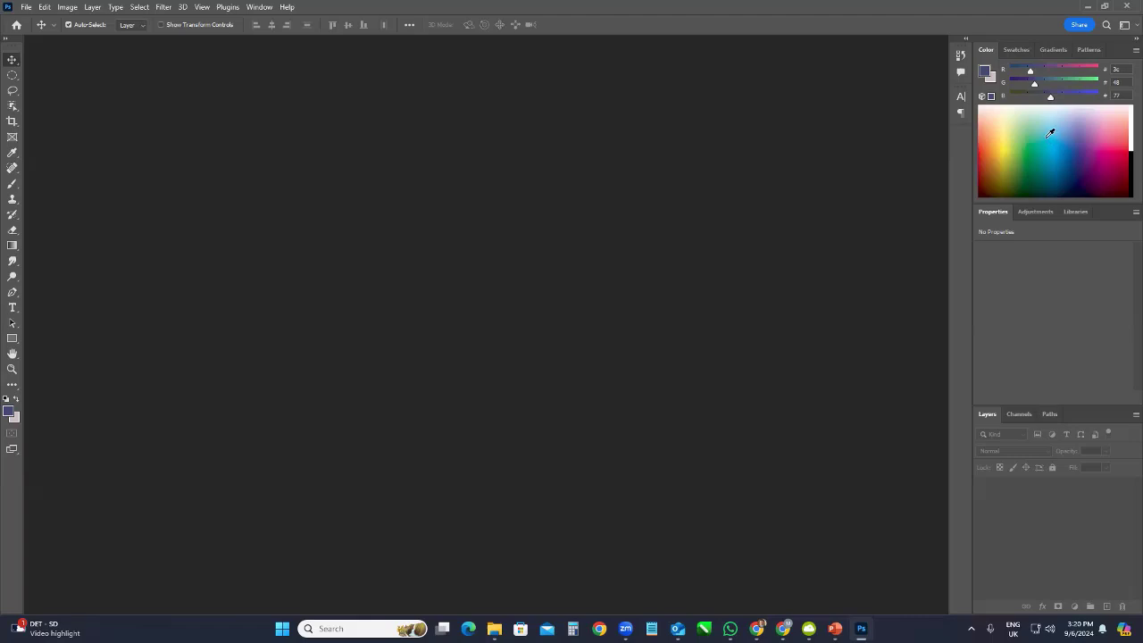
left_click(1135, 50)
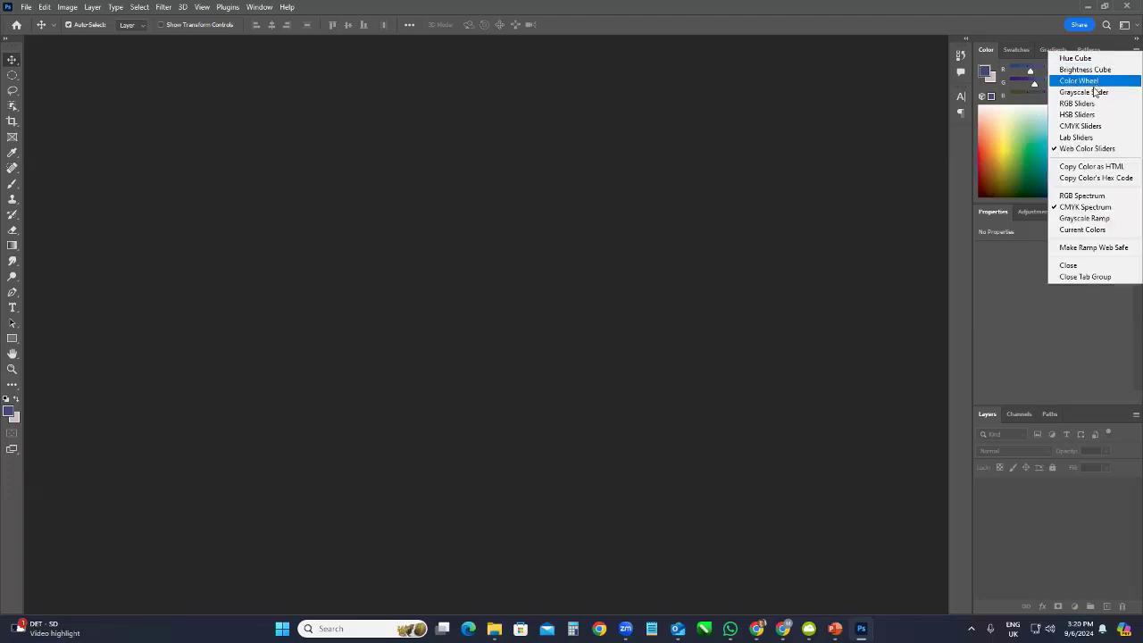
left_click(1084, 57)
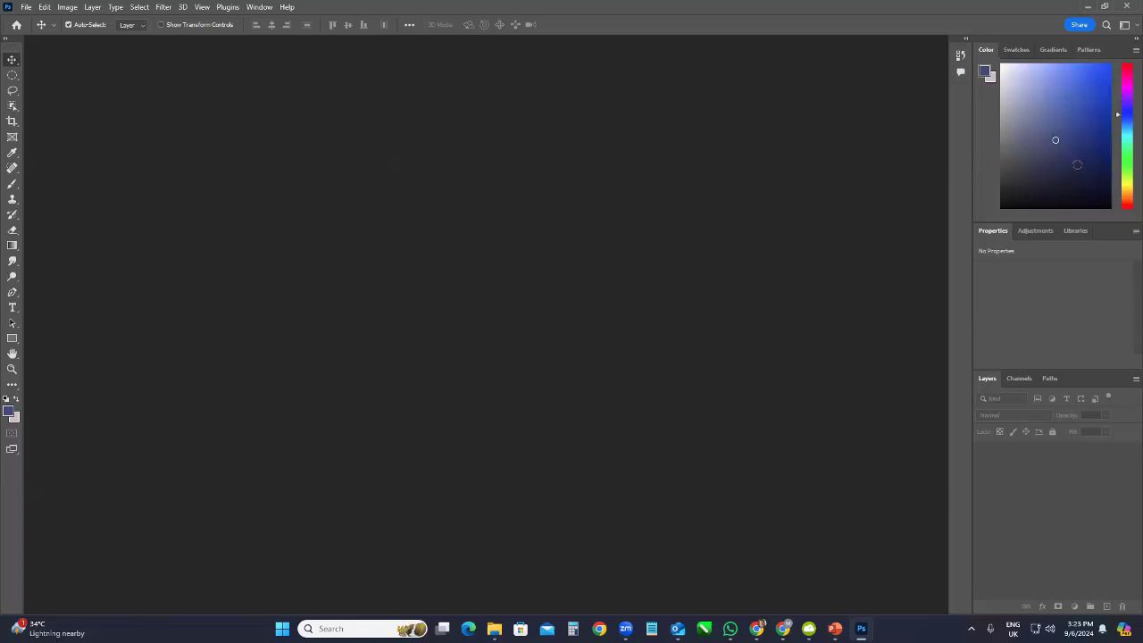
left_click(1135, 50)
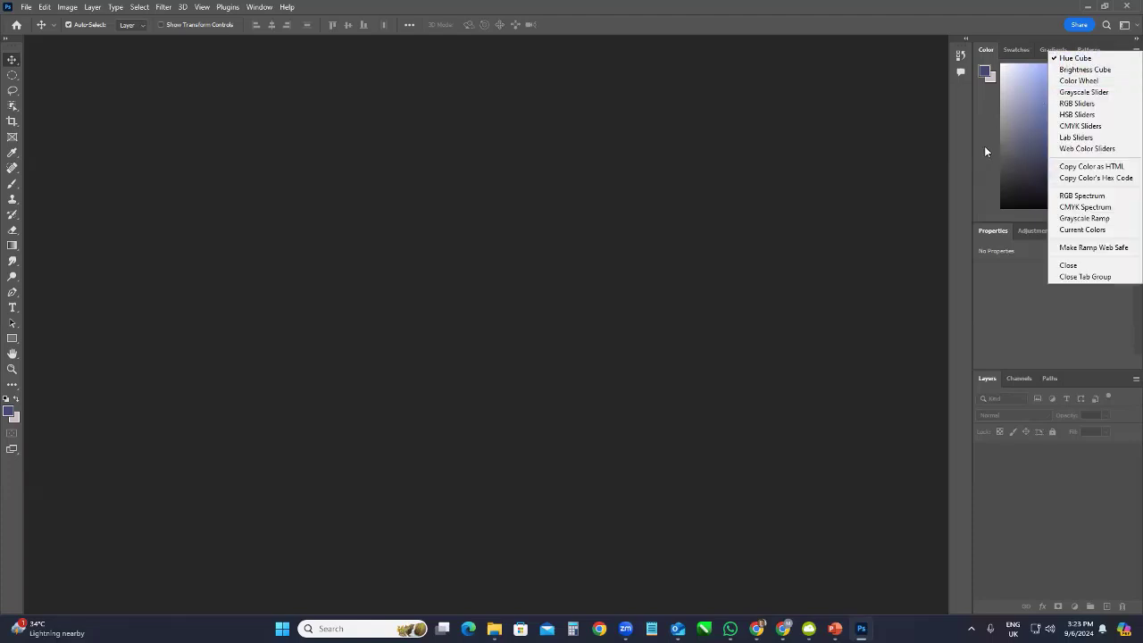
left_click(985, 151)
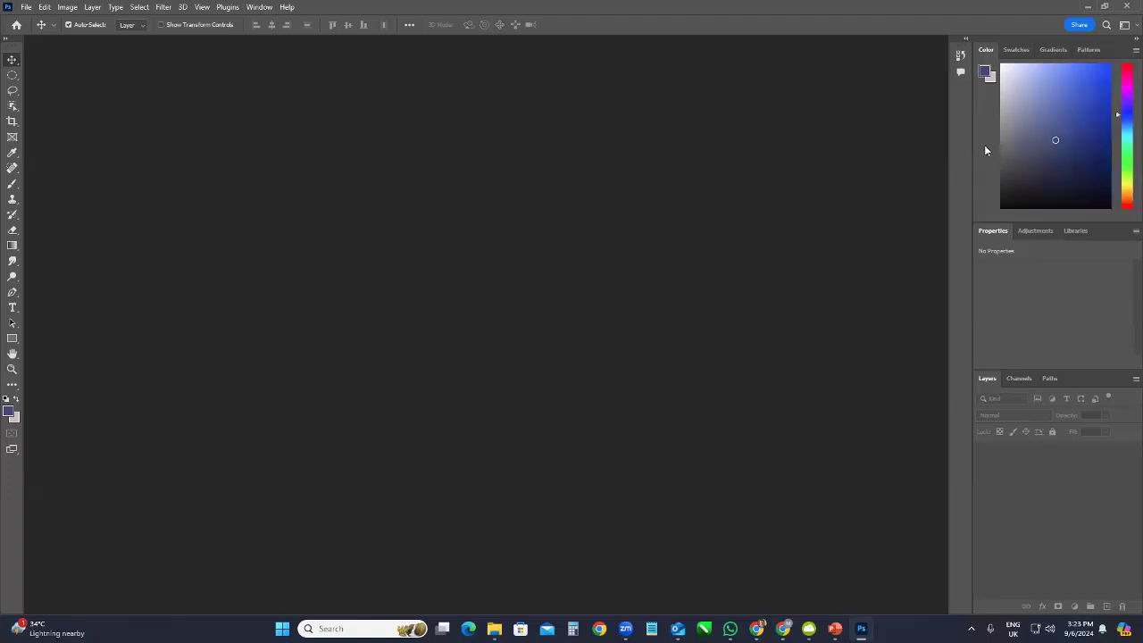
Try dark blue #172b73 as the foreground colour, examine the Color Libraries books and discard the change
left_click(986, 71)
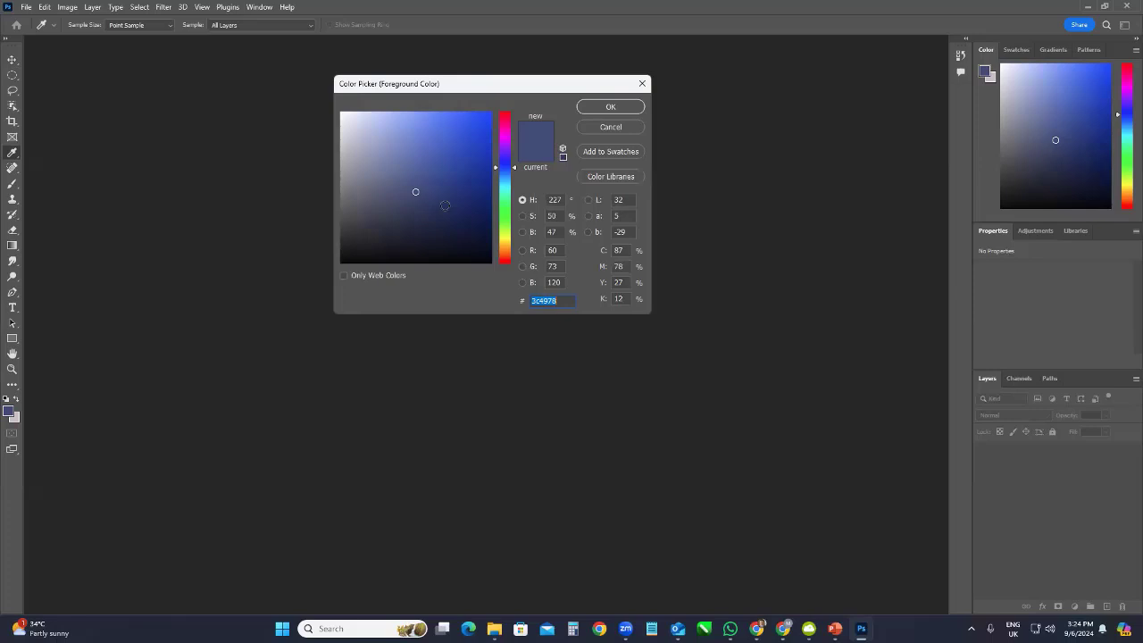
left_click(451, 144)
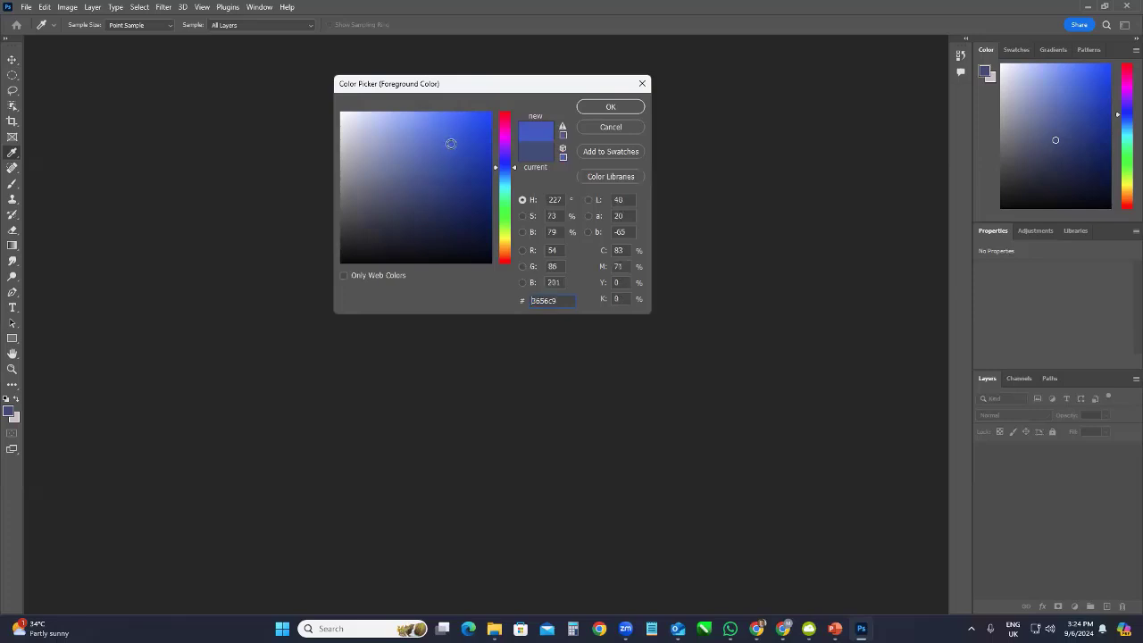
left_click(462, 195)
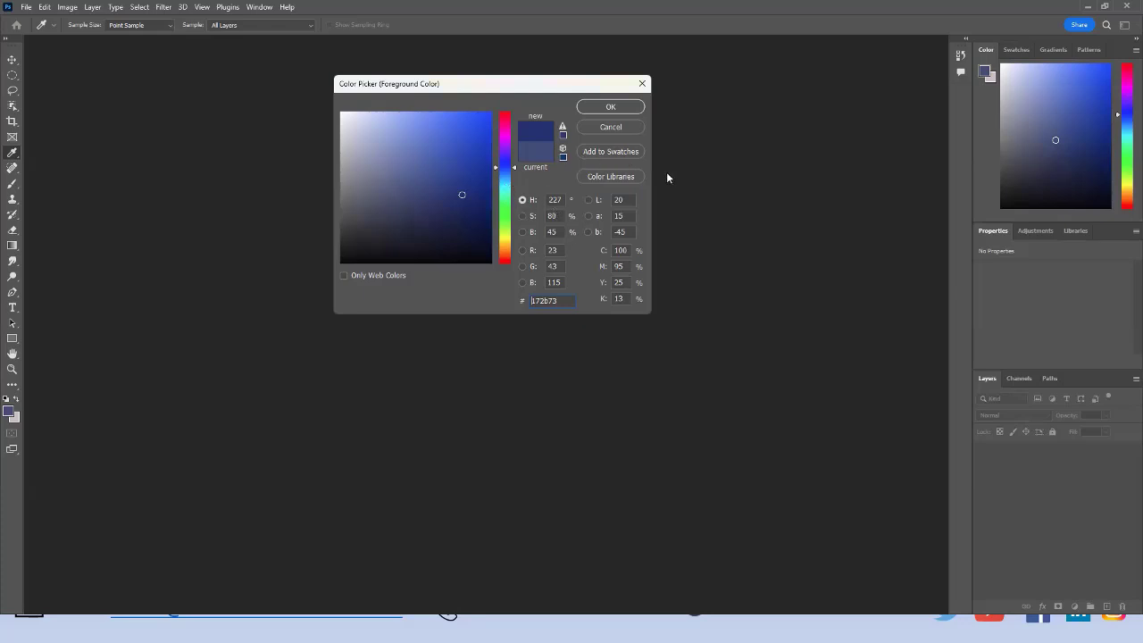
left_click(600, 177)
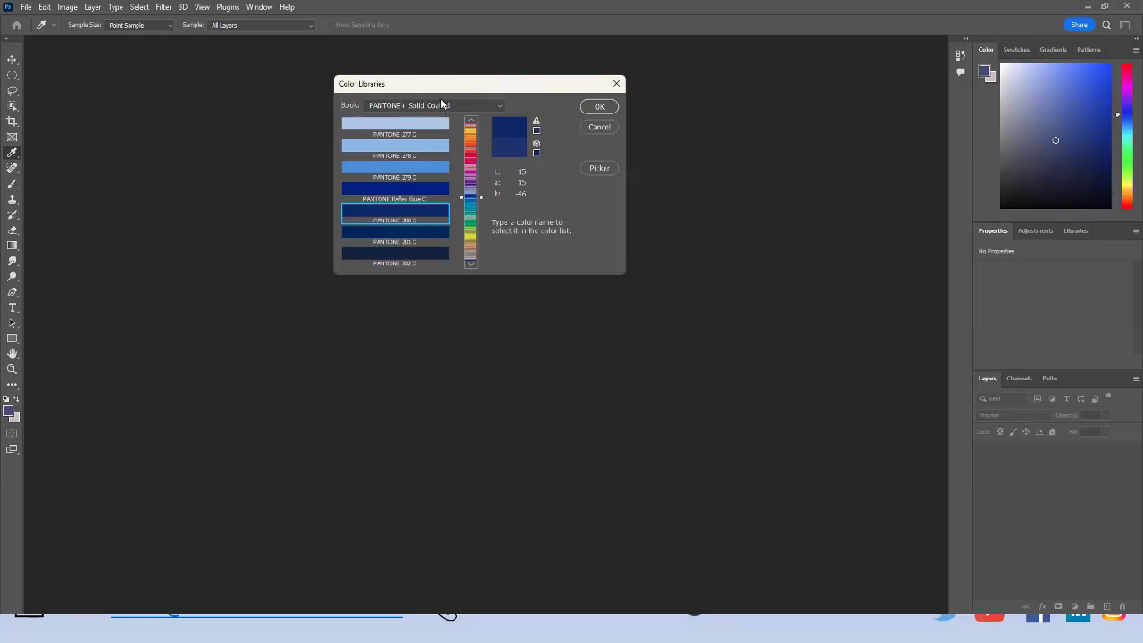
left_click(500, 104)
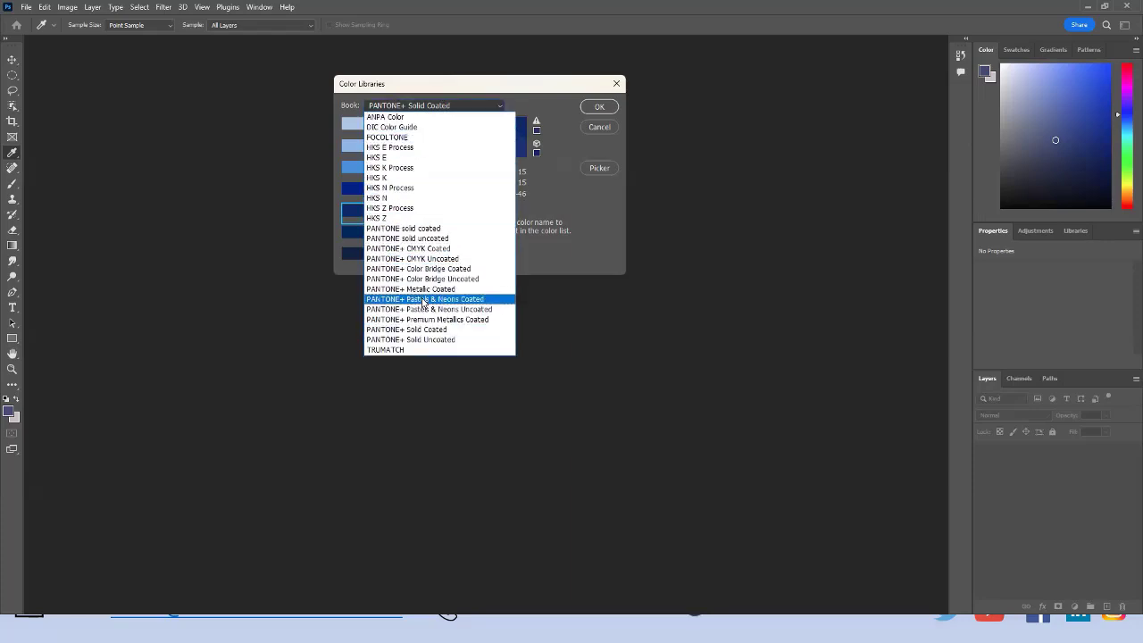
left_click(458, 91)
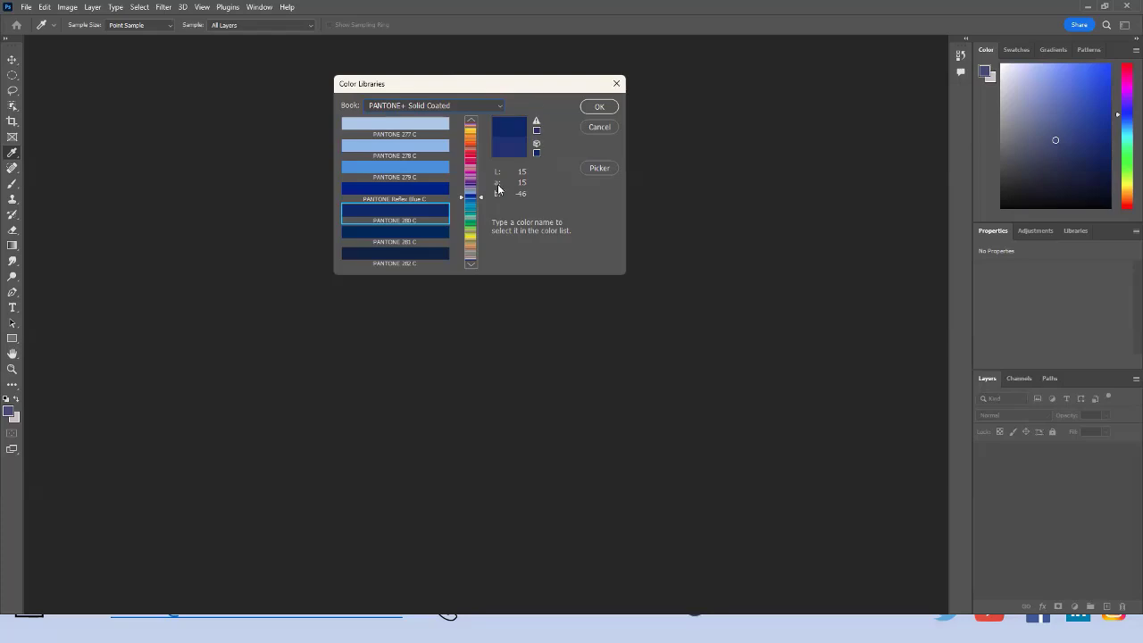
left_click(601, 128)
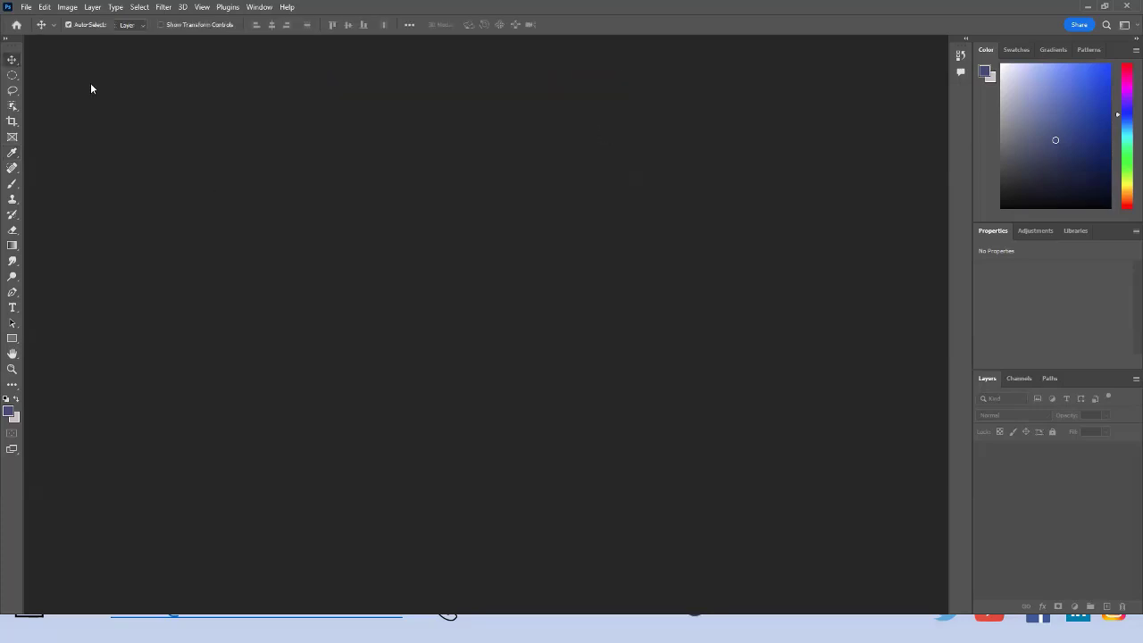
Search Local Disk (G:) for *.psd files and open youtube.psd
left_click(26, 7)
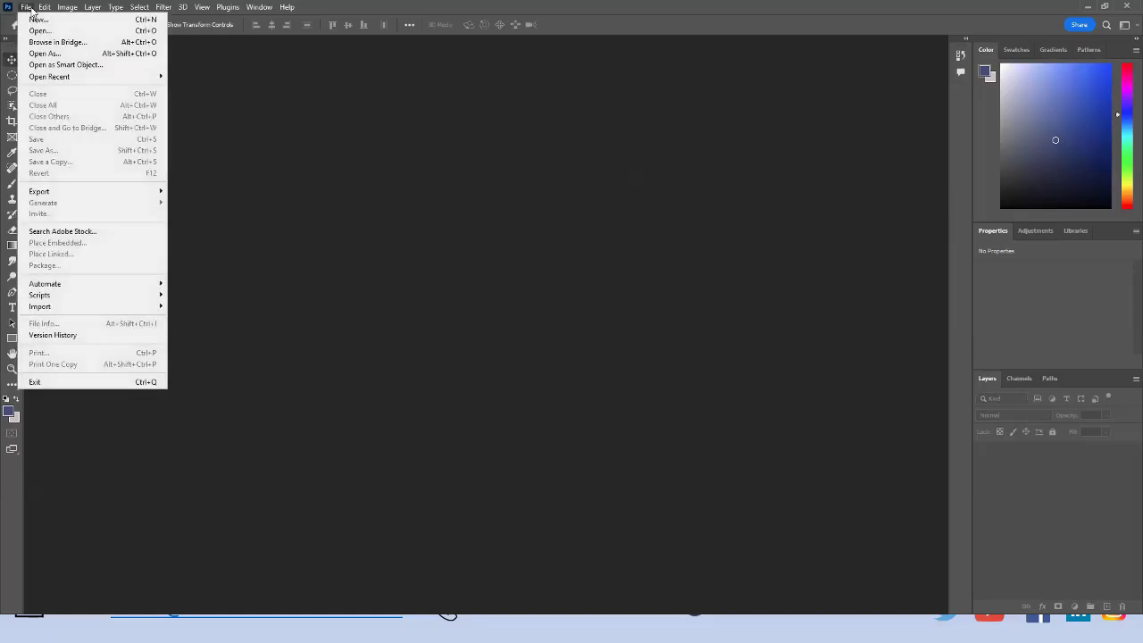
left_click(40, 31)
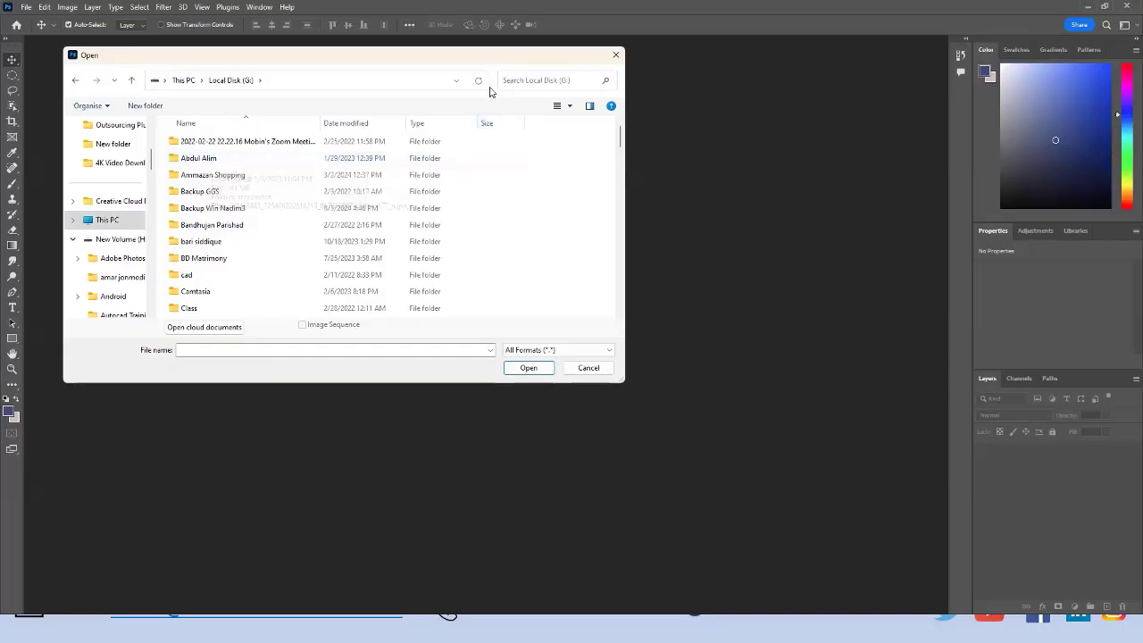
left_click(516, 80)
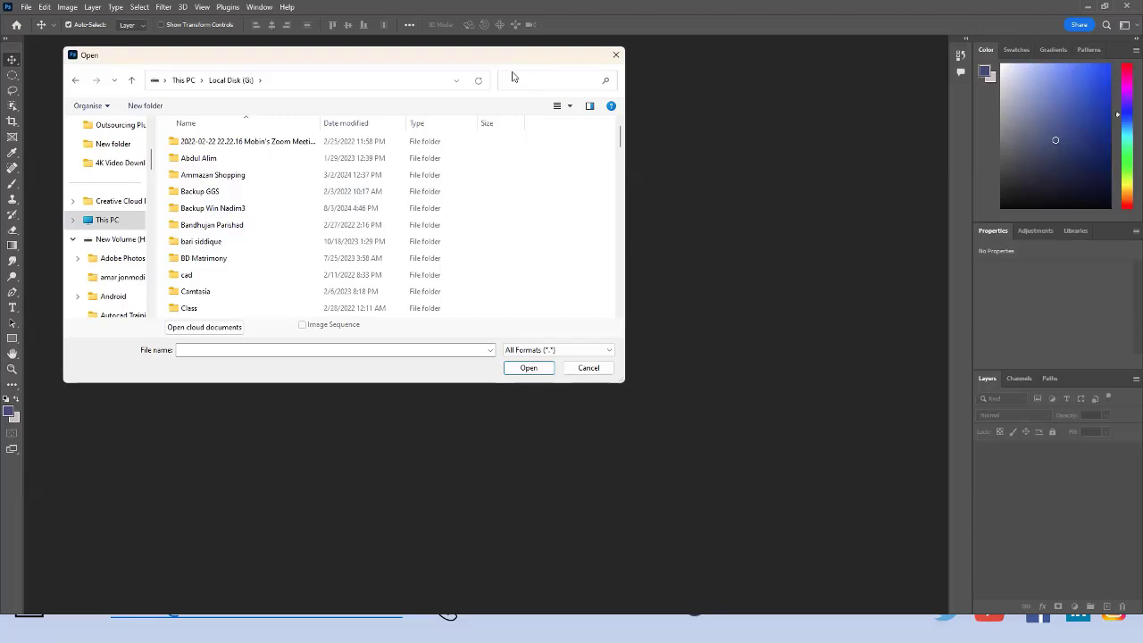
type("*.psd")
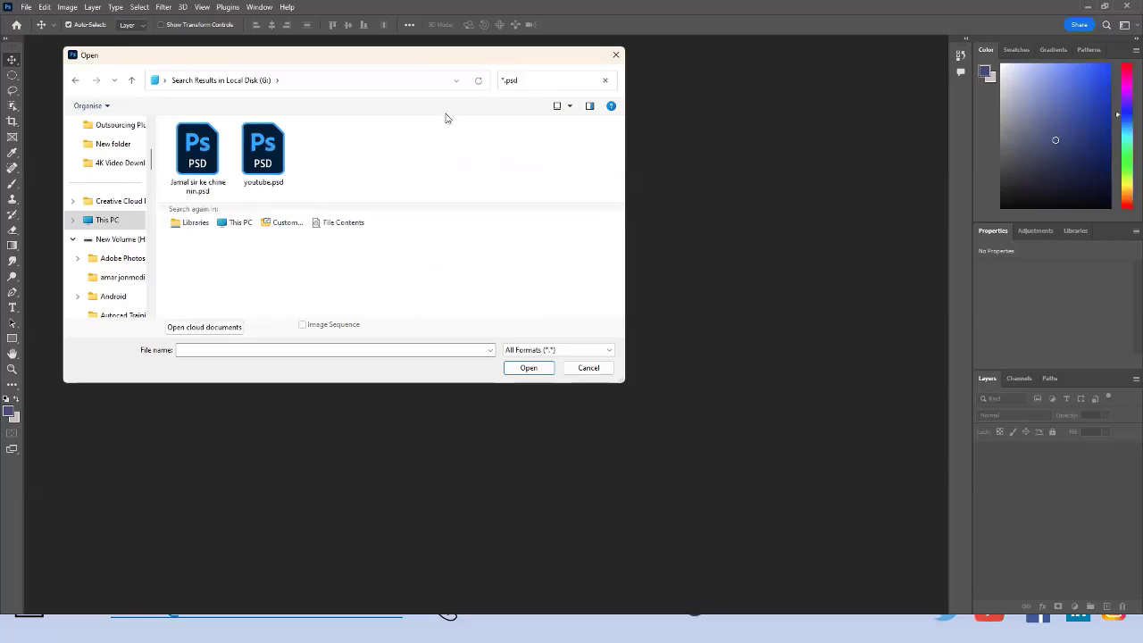
left_click(268, 156)
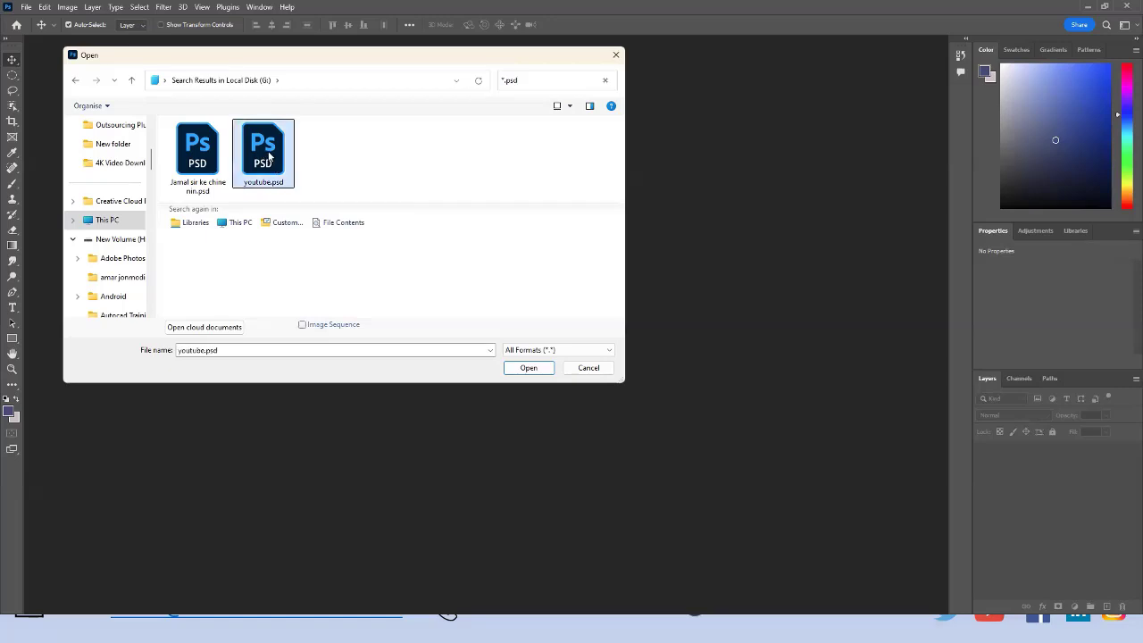
left_click(529, 368)
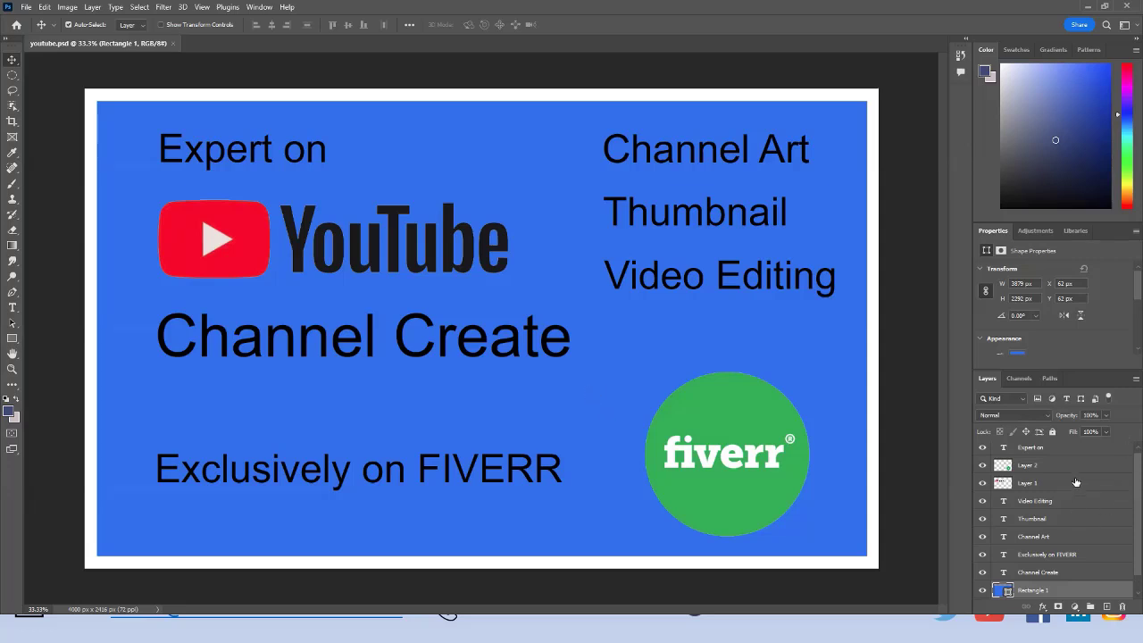
Examine the document's layers and colour channels, and cancel the colour mode change
scroll(1078, 477, "down", 1)
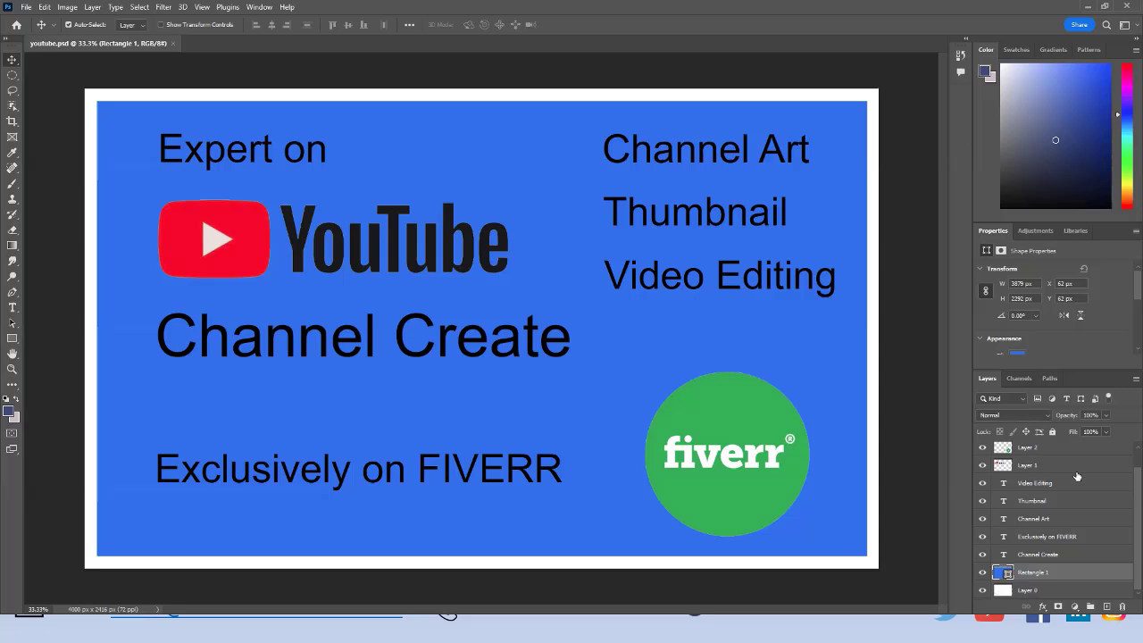
left_click(1019, 379)
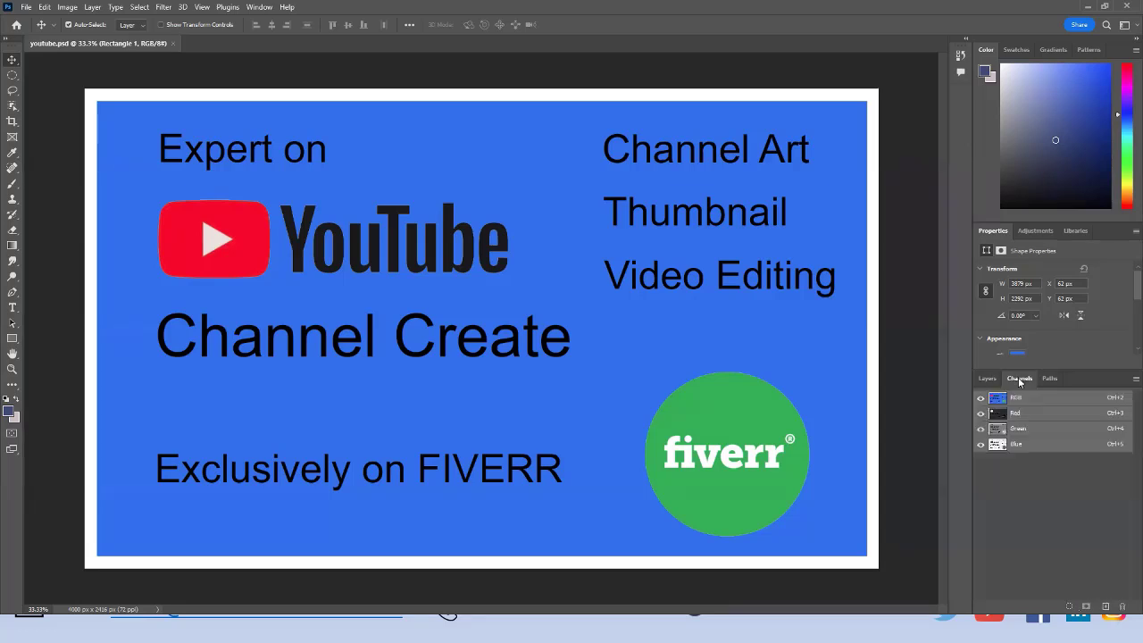
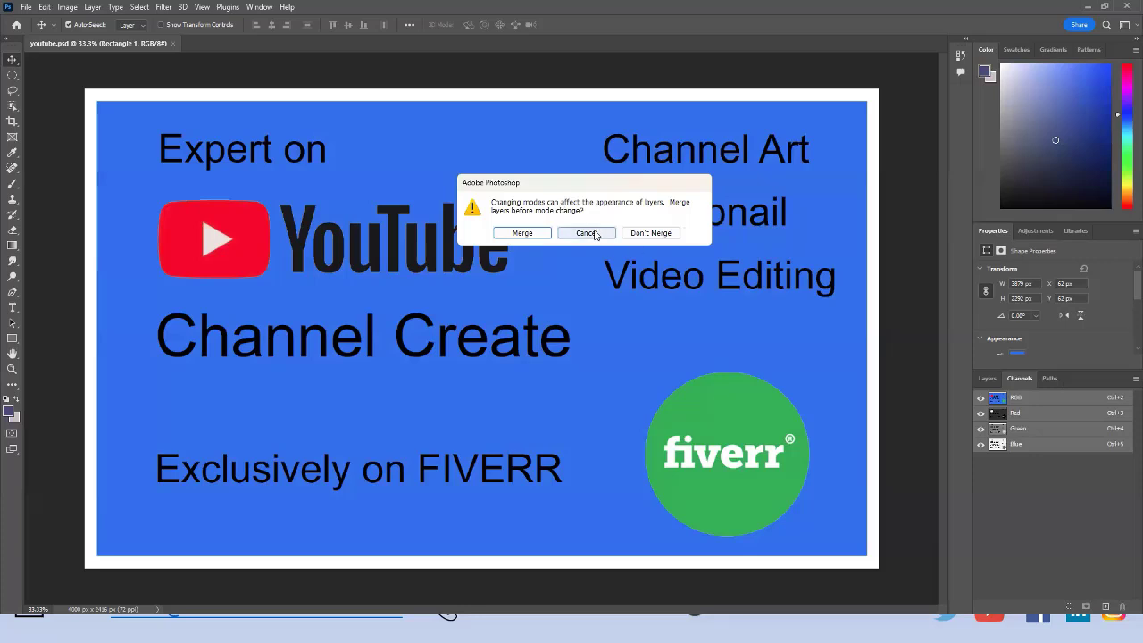
left_click(587, 232)
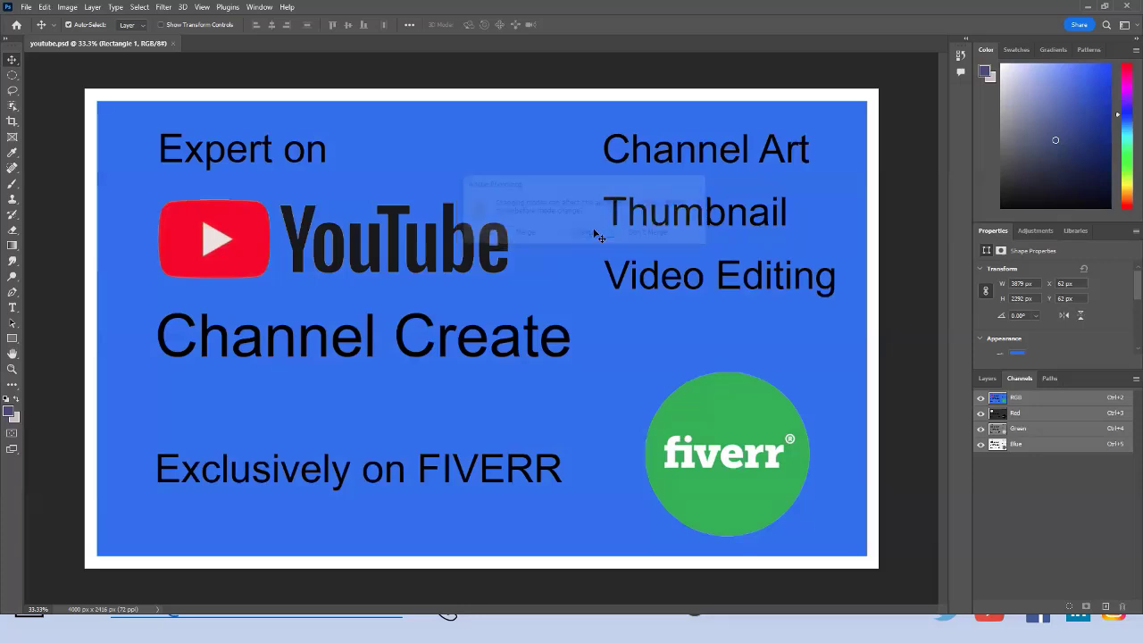
Save the document as a separate PSD named as a YouTube banner practice file for the recipient, with Maximize Compatibility enabled
left_click(987, 379)
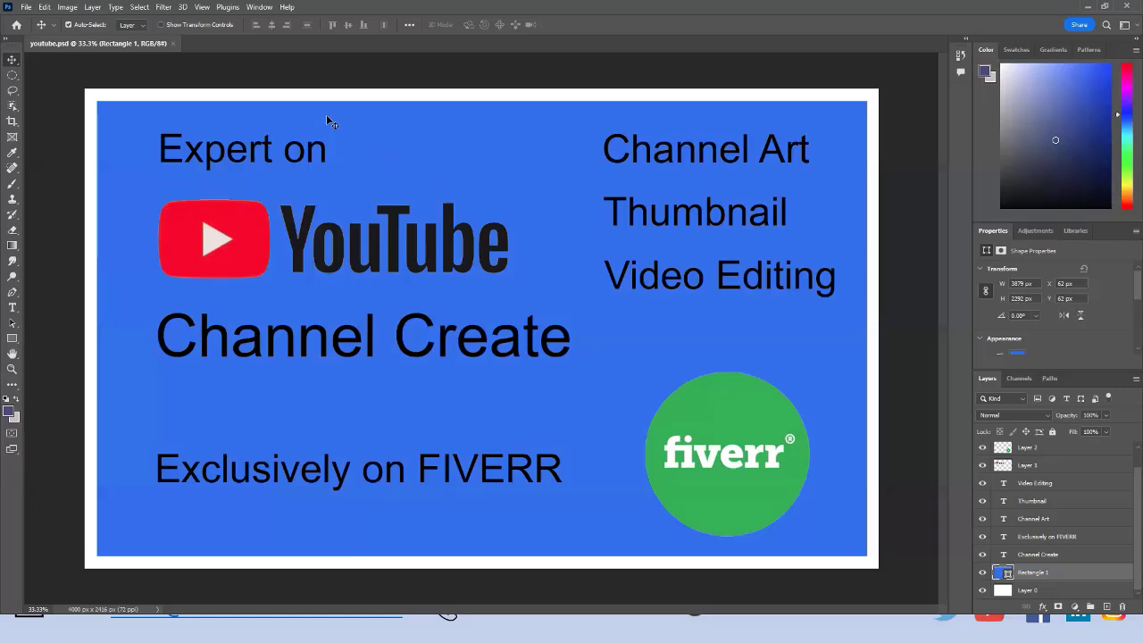
left_click(26, 8)
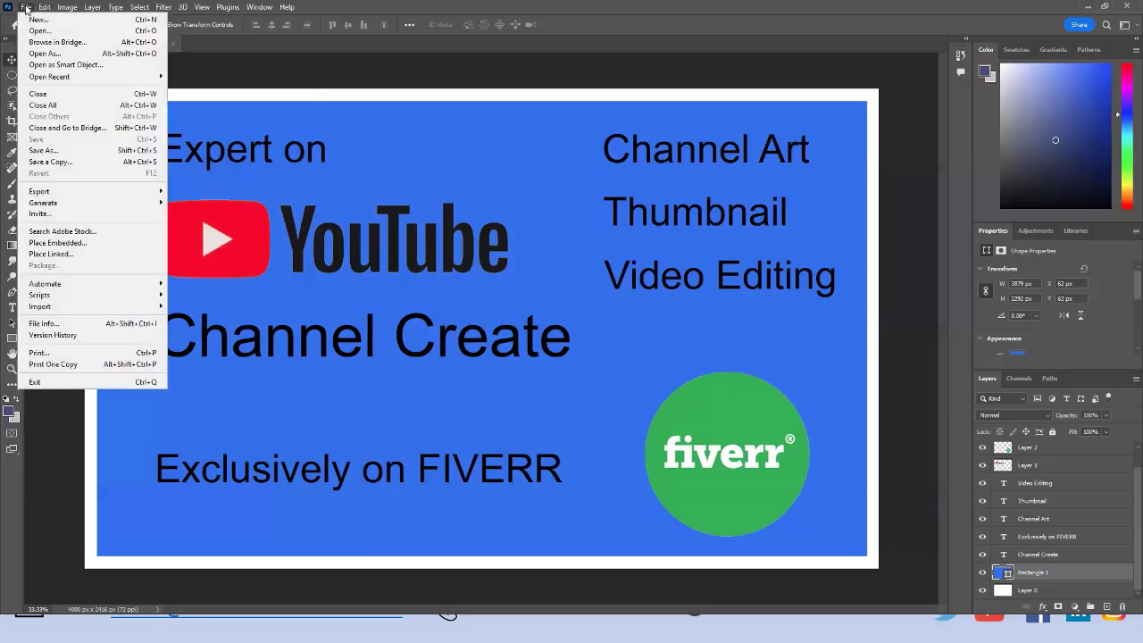
left_click(40, 150)
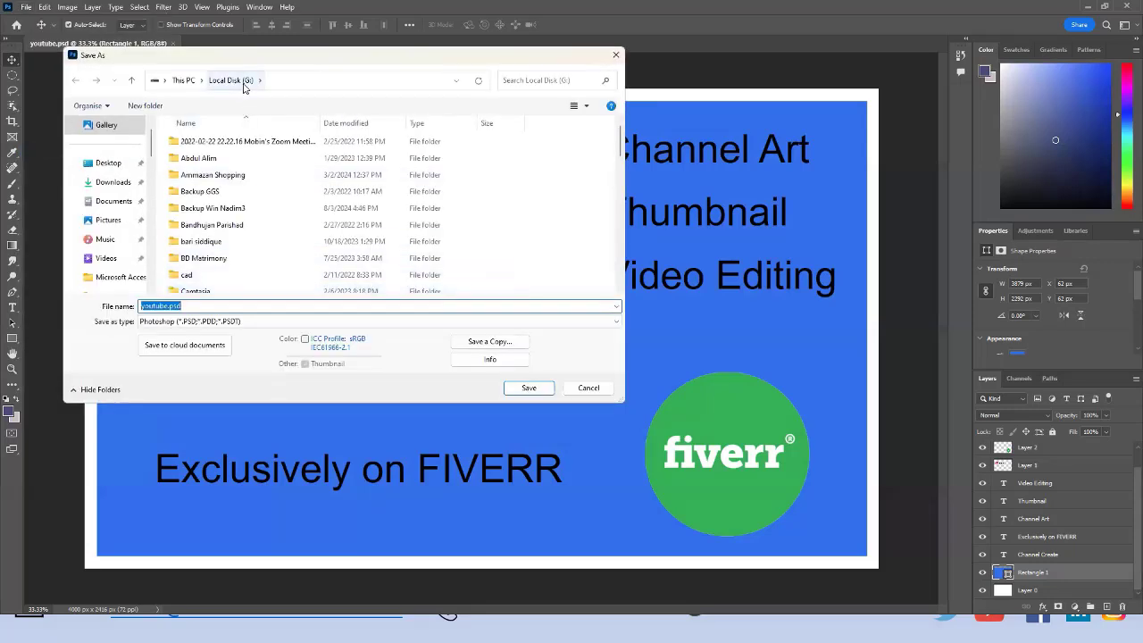
left_click(204, 307)
key("BackSpace")
key("BackSpace")
key("BackSpace")
key("BackSpace")
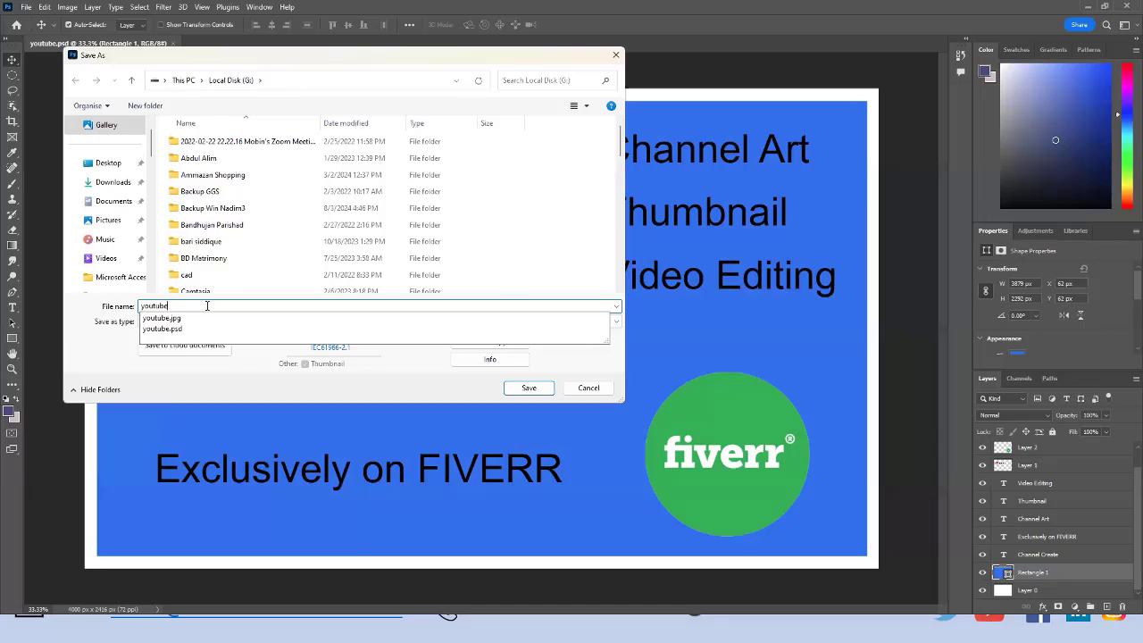
type("bann")
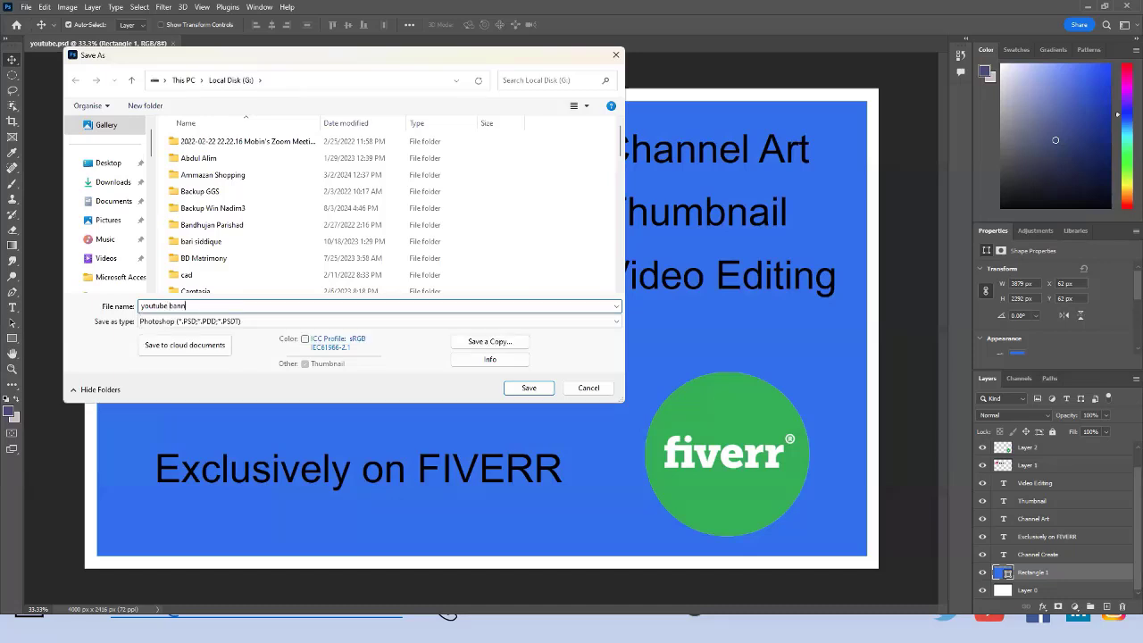
type("er for ayon")
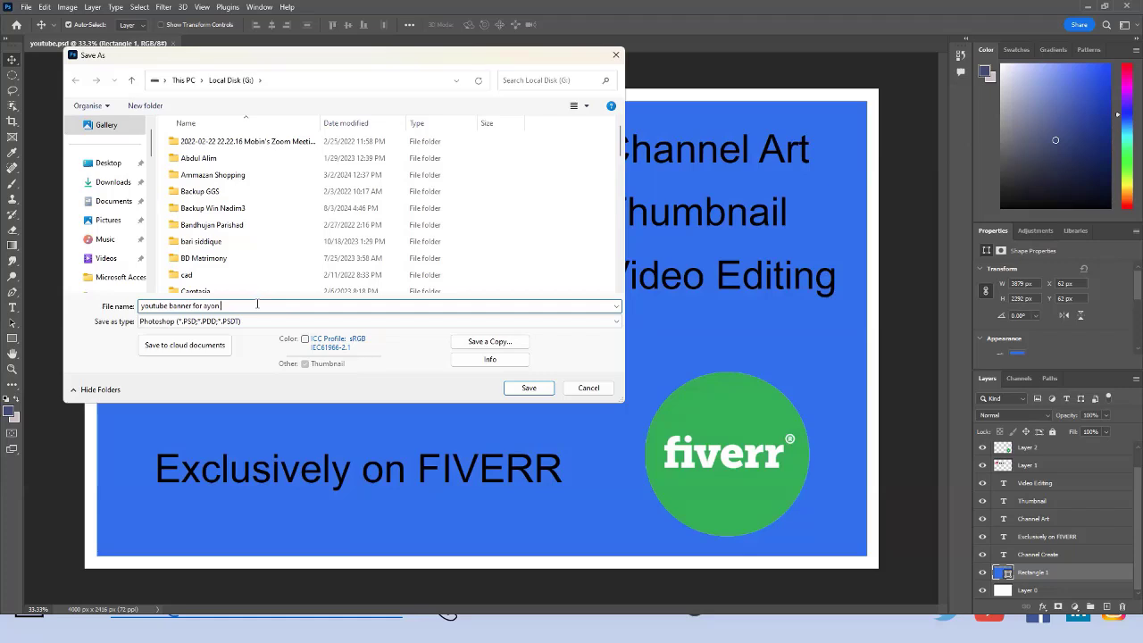
type("Practice")
left_click(530, 387)
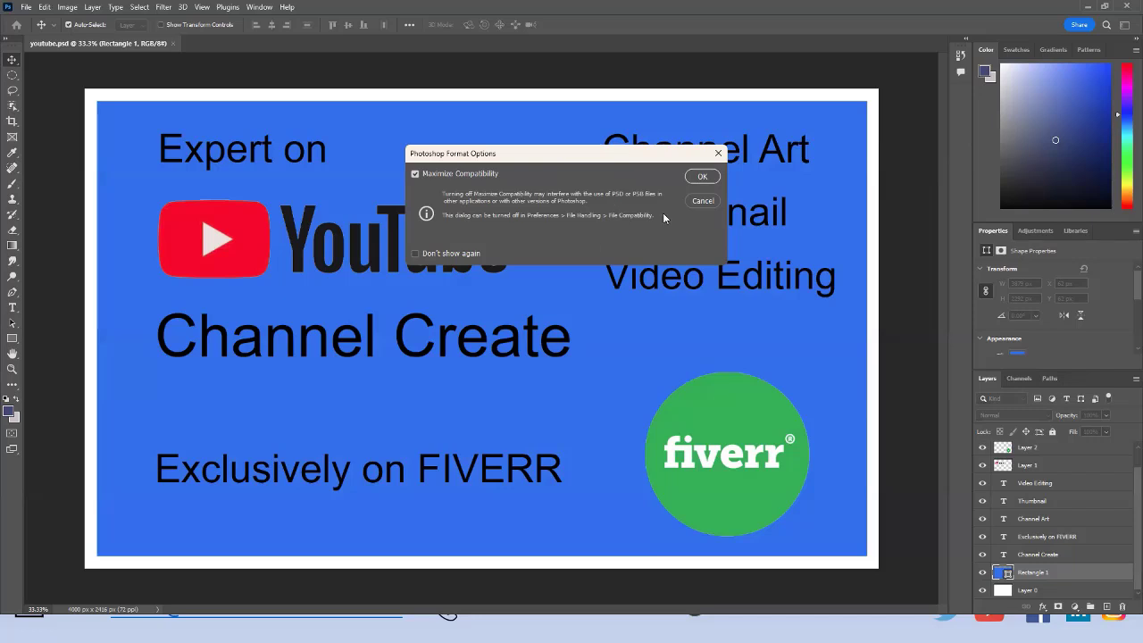
left_click(702, 178)
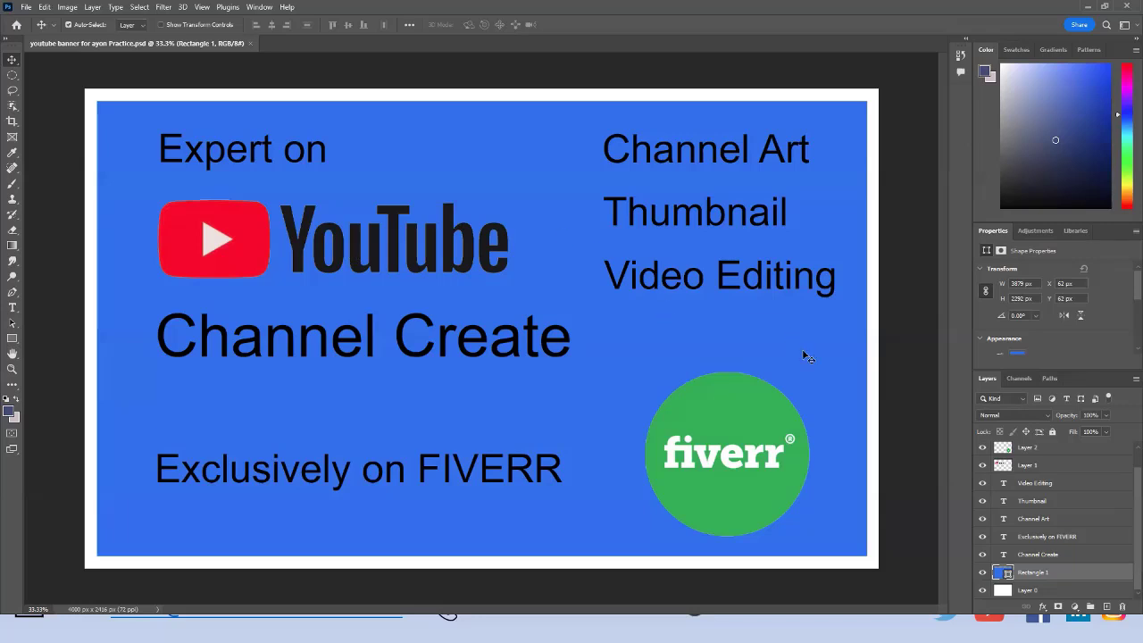
Select the whole canvas and every layer from the Expert on text layer down to Layer 0
left_click(1048, 450)
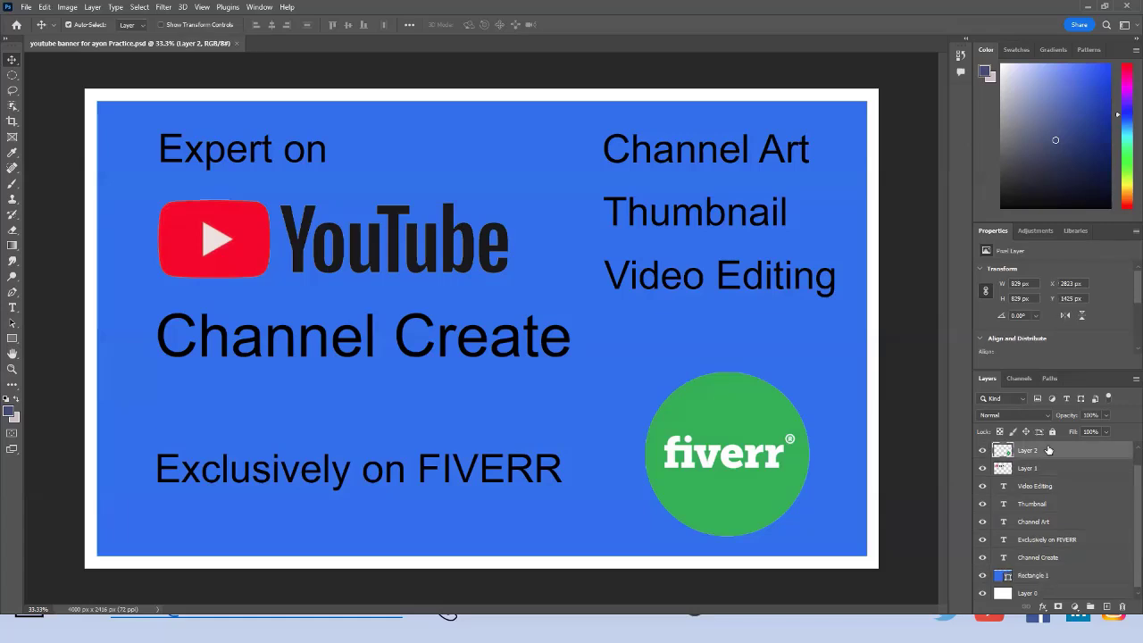
scroll(1048, 450, "up", 1)
left_click(1045, 450)
key("ctrl+a")
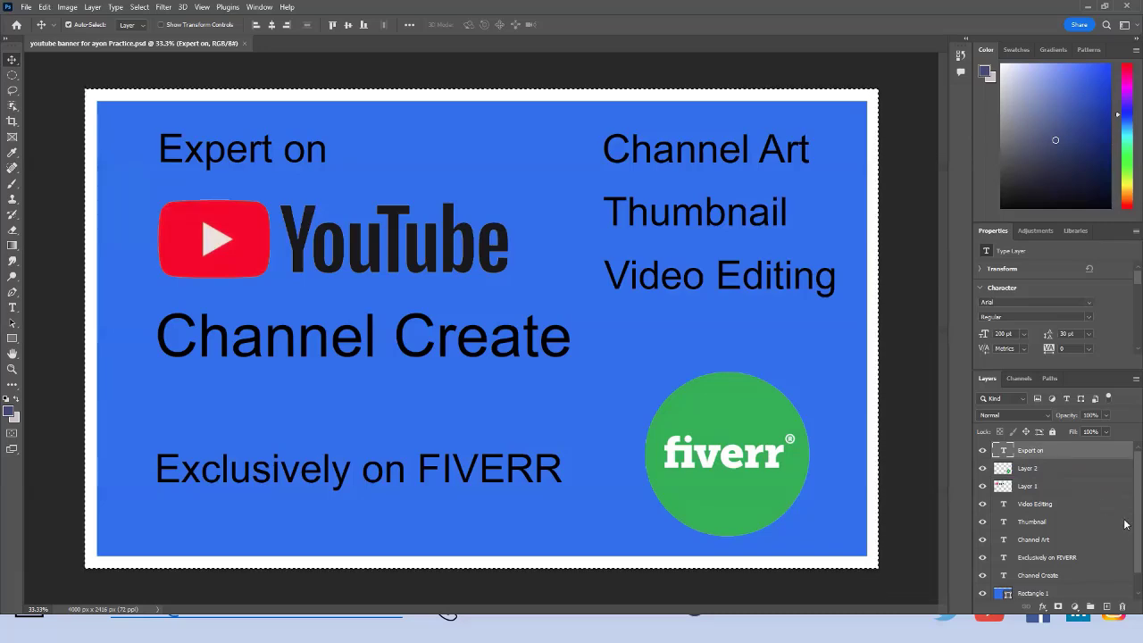
scroll(1127, 558, "down", 1)
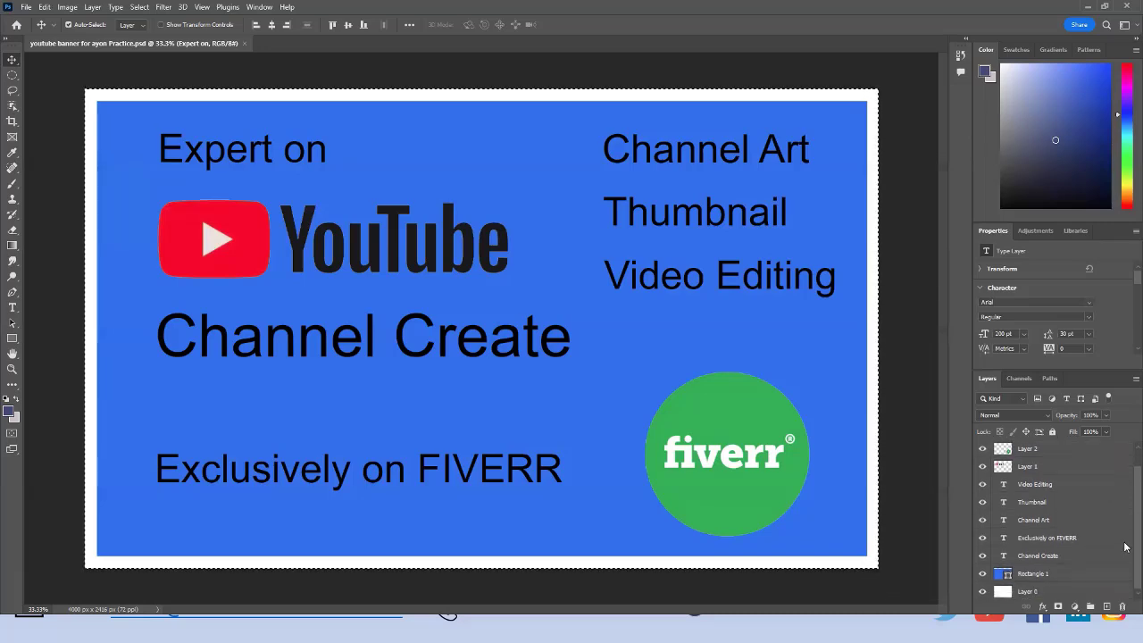
left_click(1048, 591, "shift")
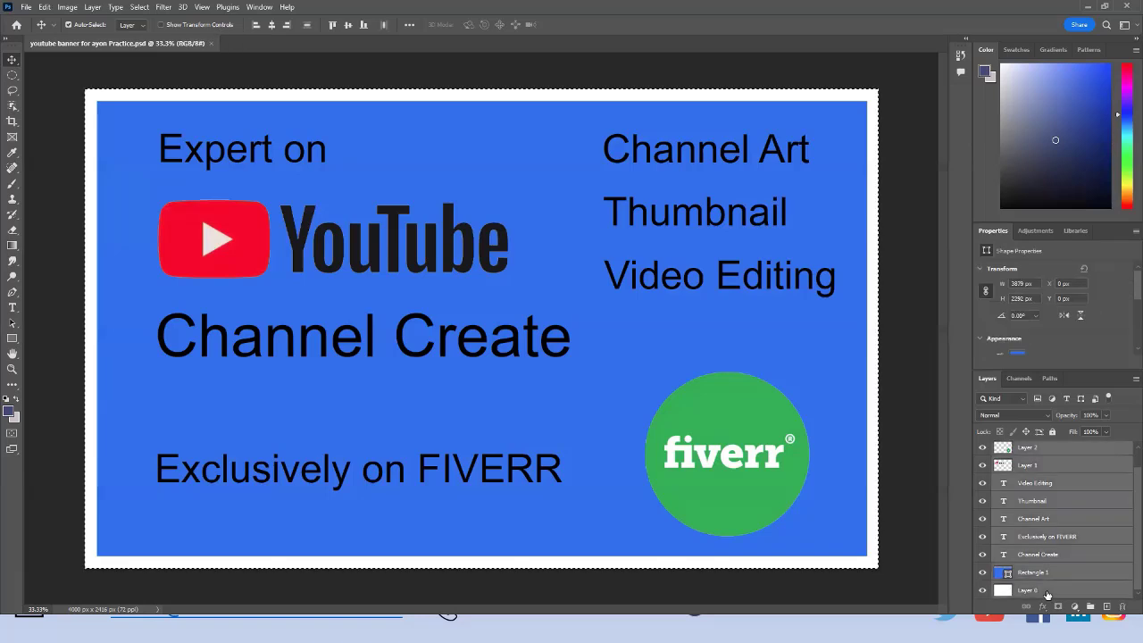
Try merging the selected layers into a single layer, and undo the merge
right_click(1036, 502)
left_click(1135, 378)
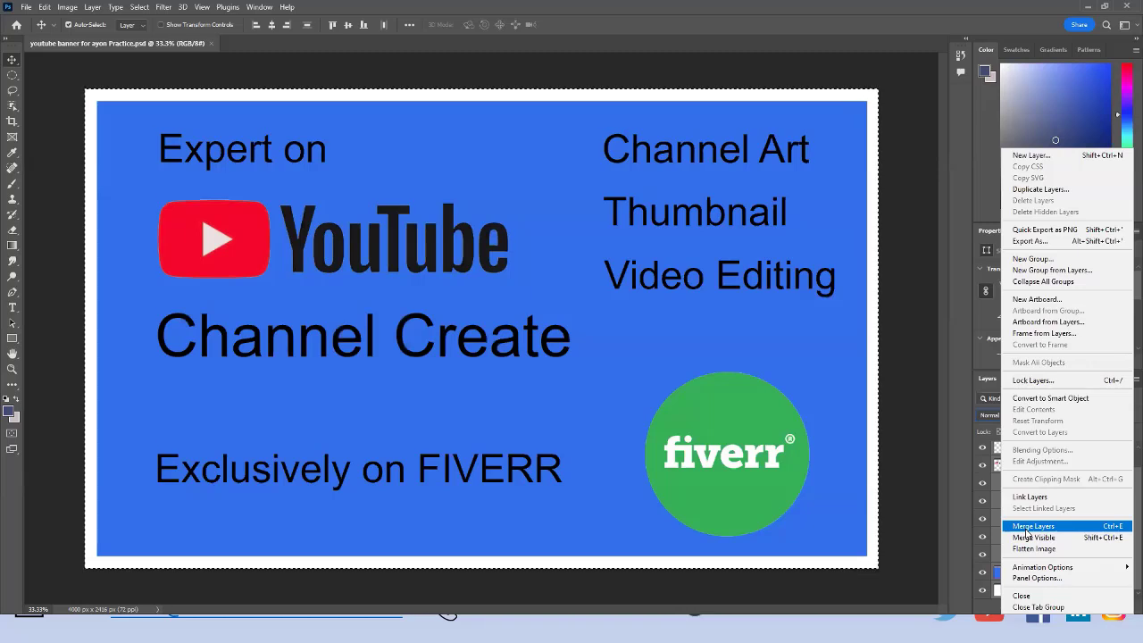
left_click(964, 373)
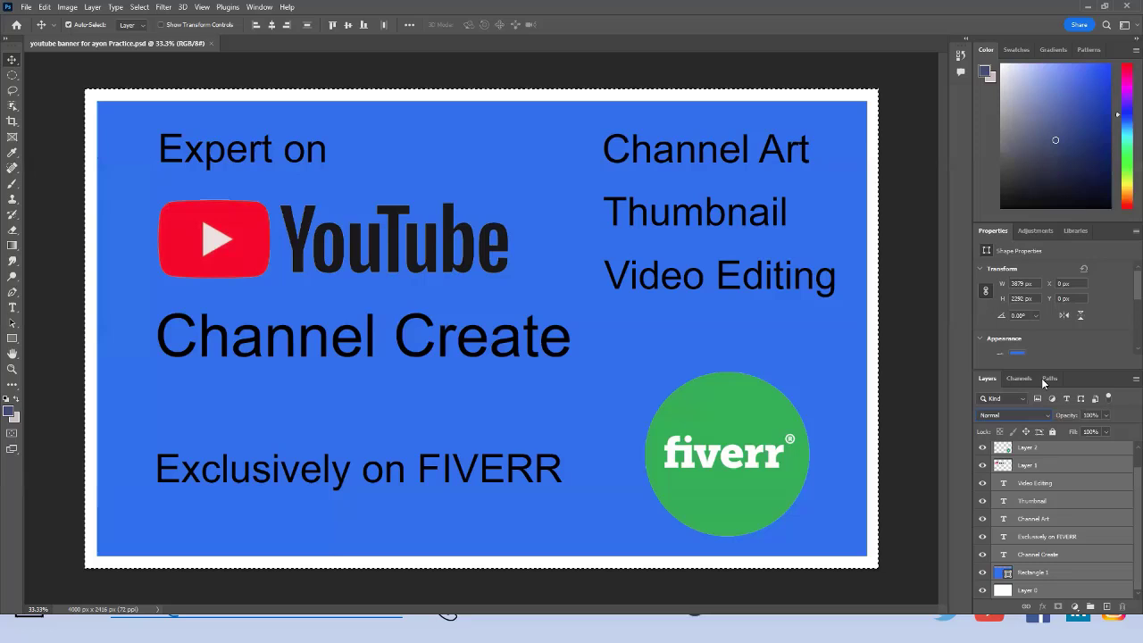
left_click(1135, 379)
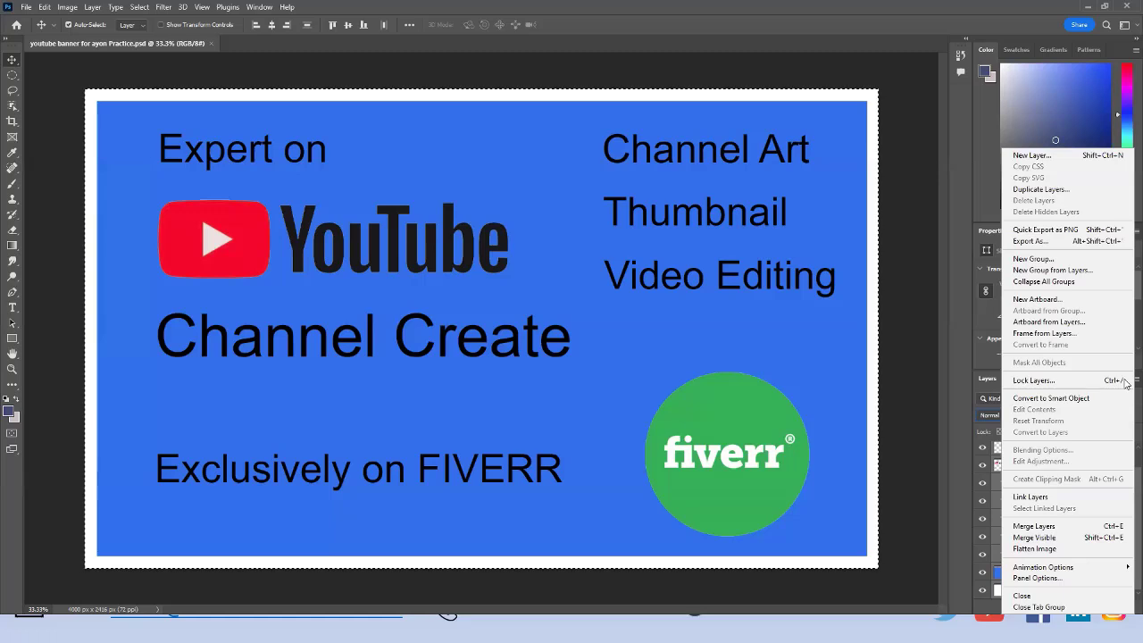
left_click(1050, 527)
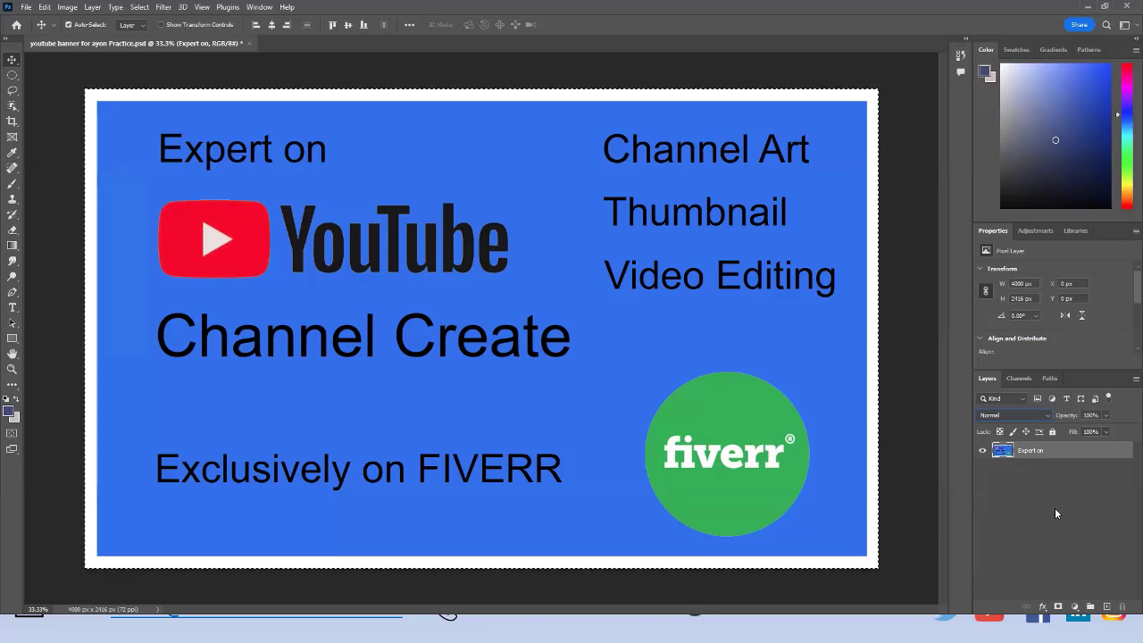
left_click(1051, 506)
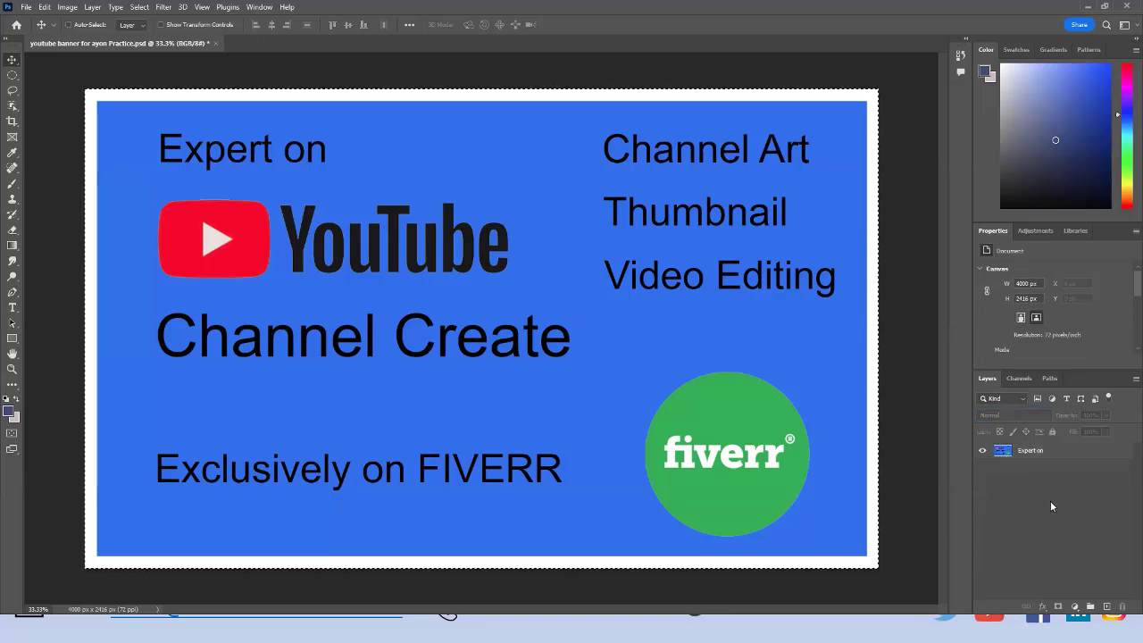
key("ctrl+z")
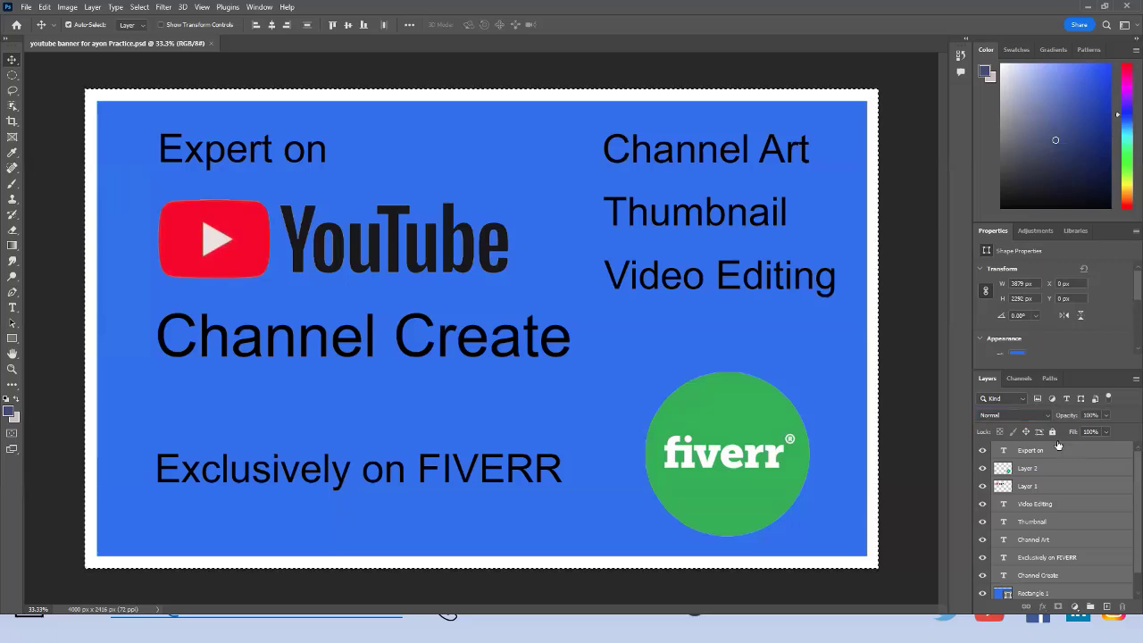
Examine the available layer merging commands and the document's colour channels while the layers are separate
left_click(93, 7)
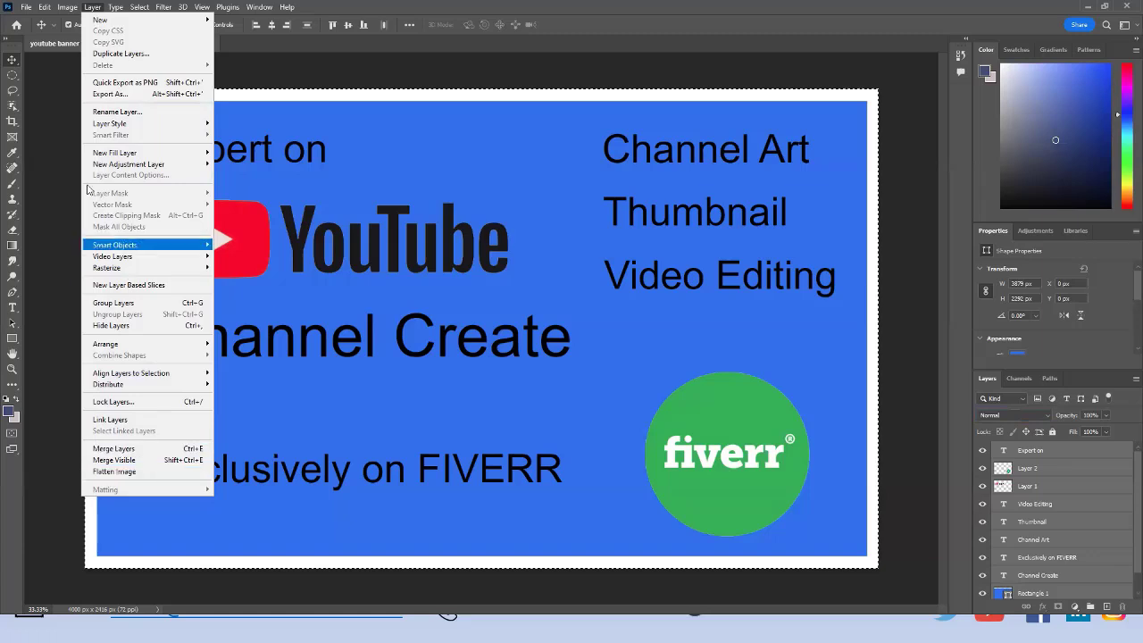
left_click(48, 159)
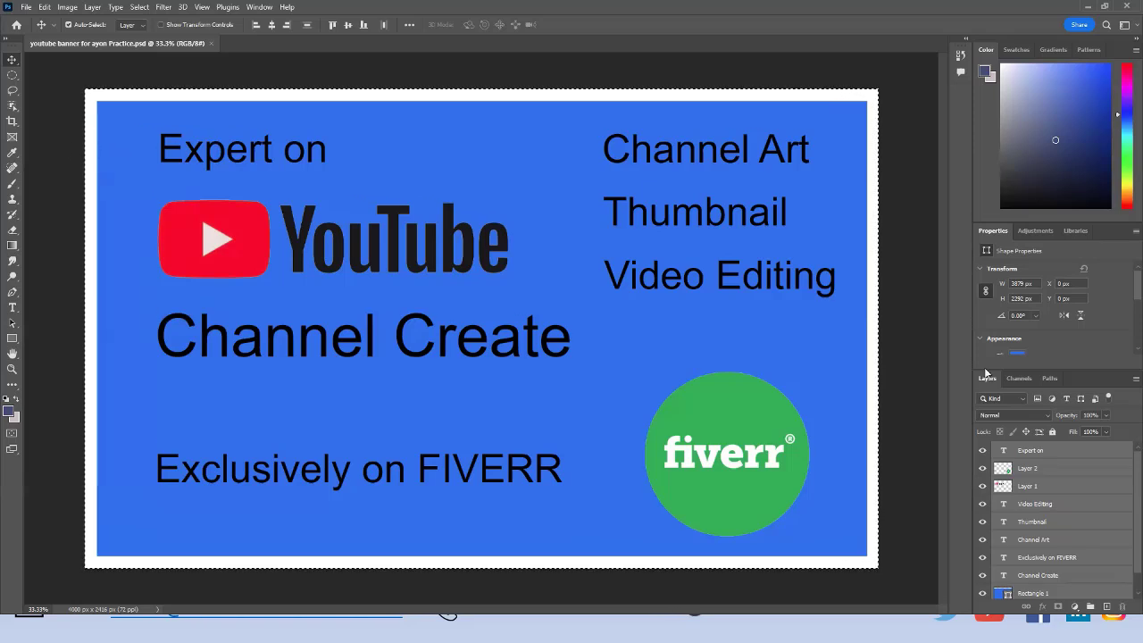
left_click(1126, 382)
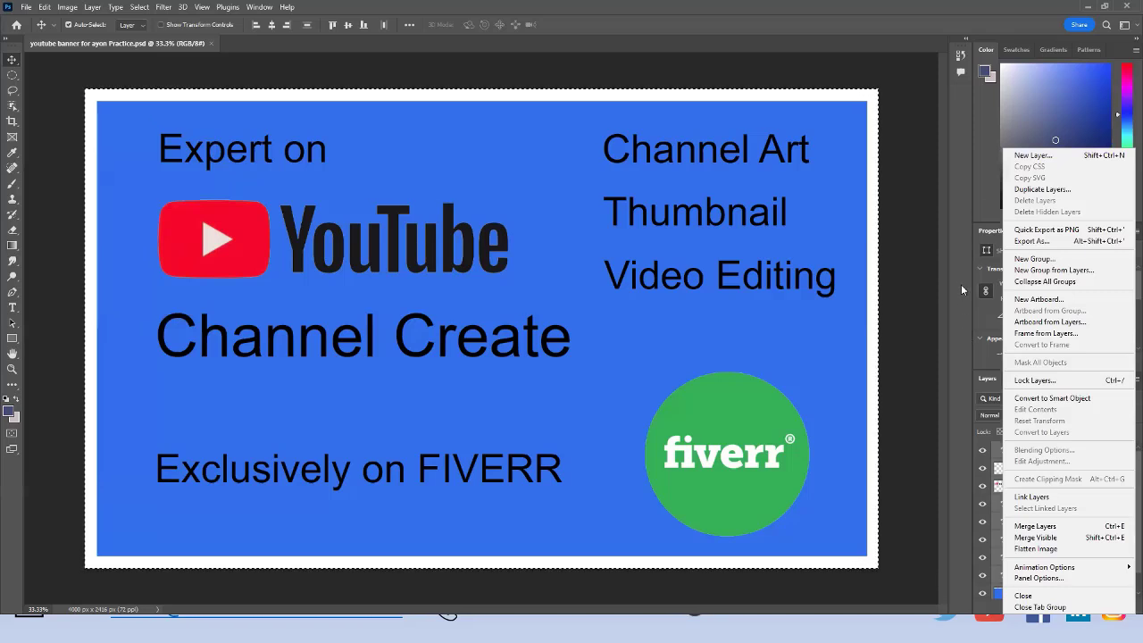
key("Escape")
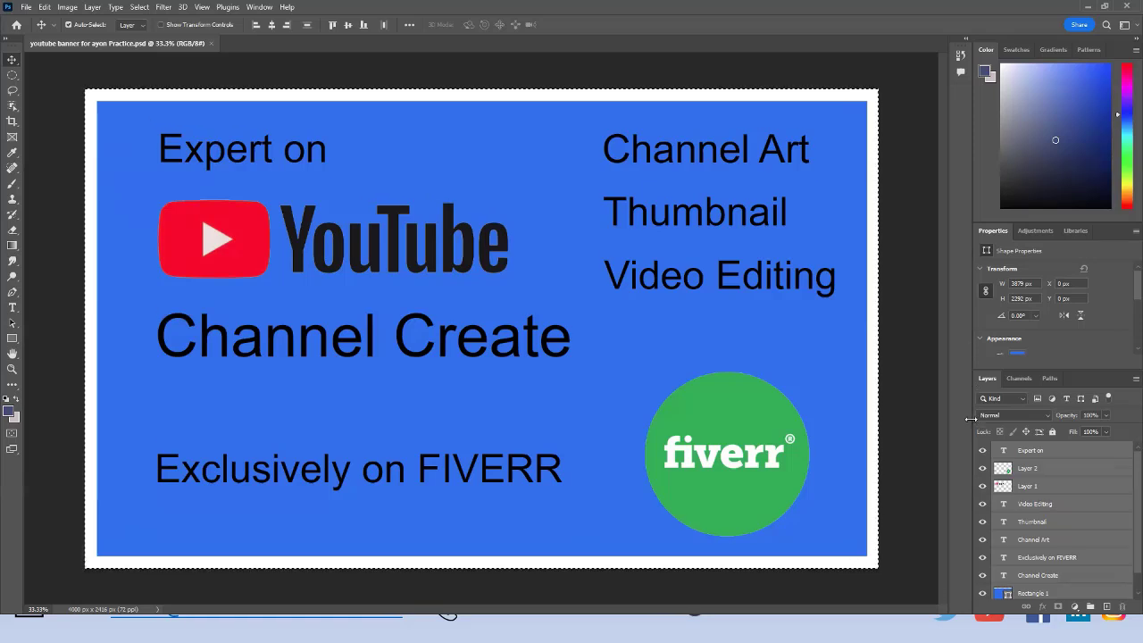
left_click(1020, 378)
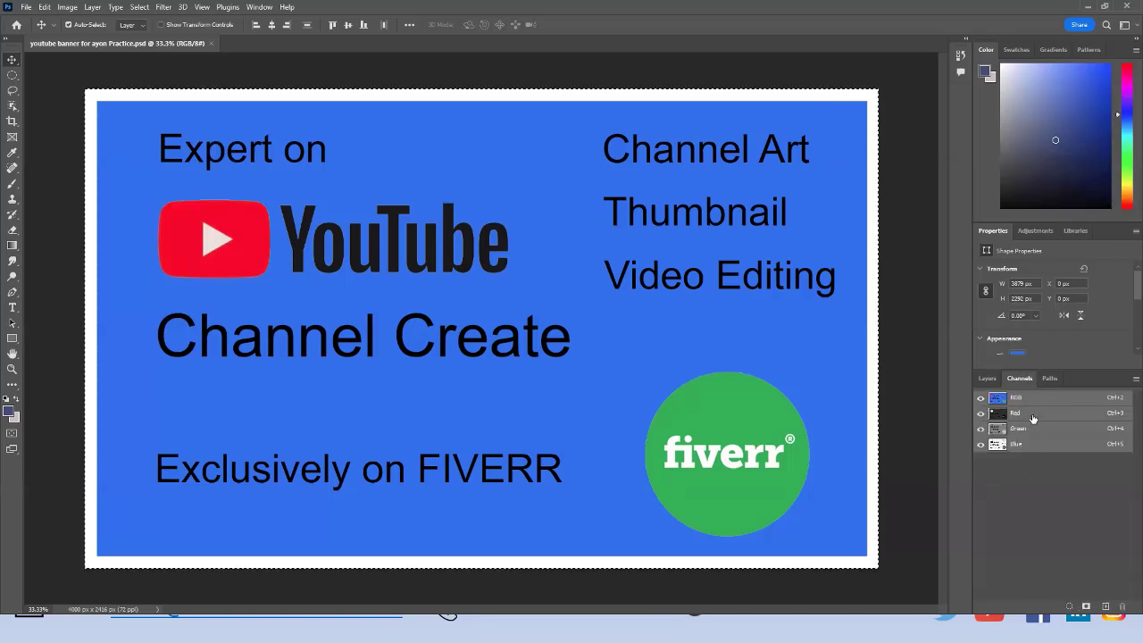
left_click(987, 378)
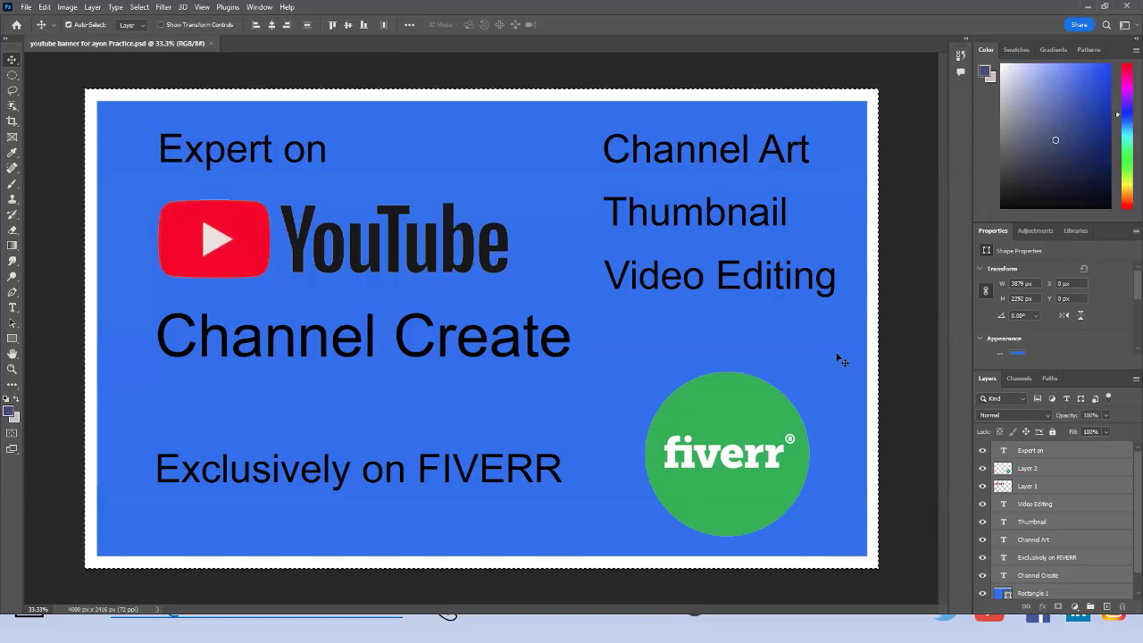
Merge all selected layers into one layer, compare it with the document's colour channels, and deselect the layer
left_click(1135, 379)
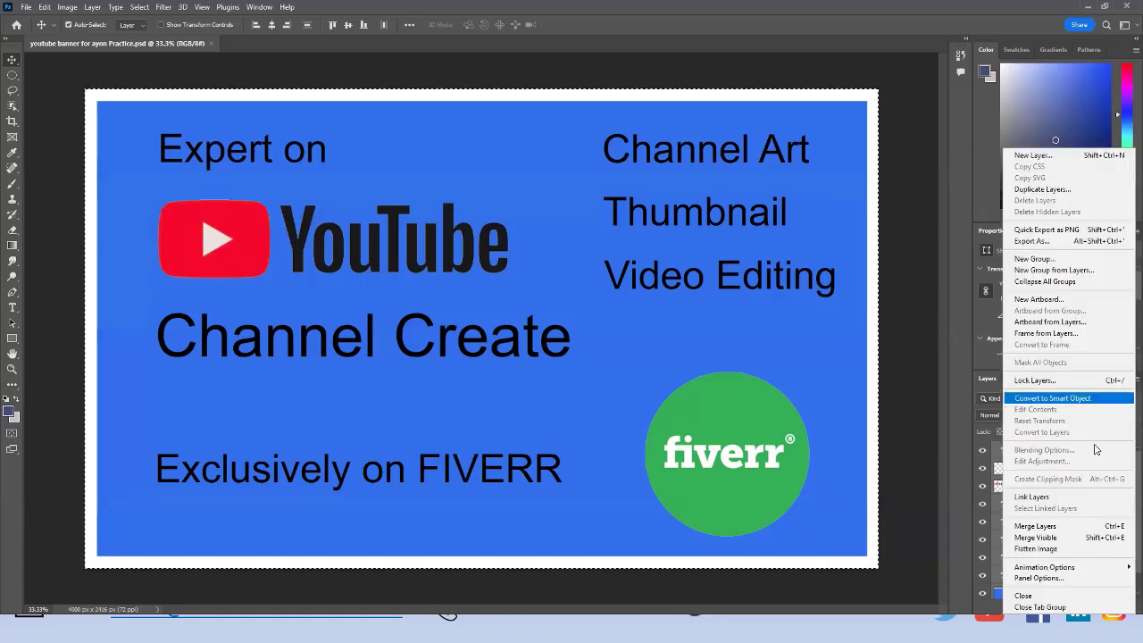
left_click(1054, 526)
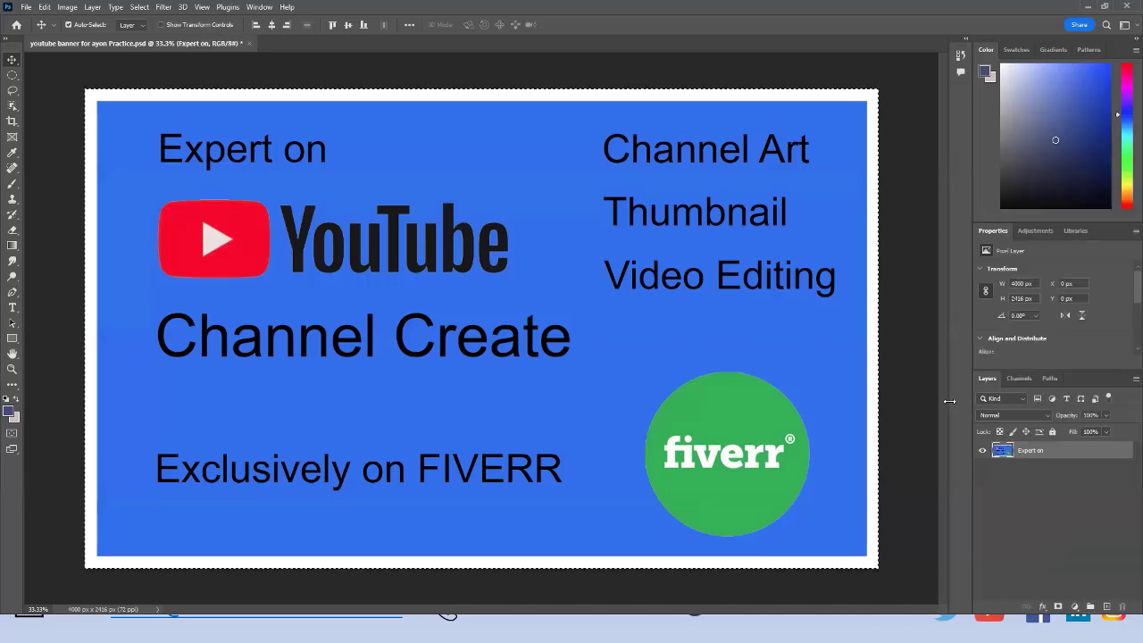
left_click(1021, 379)
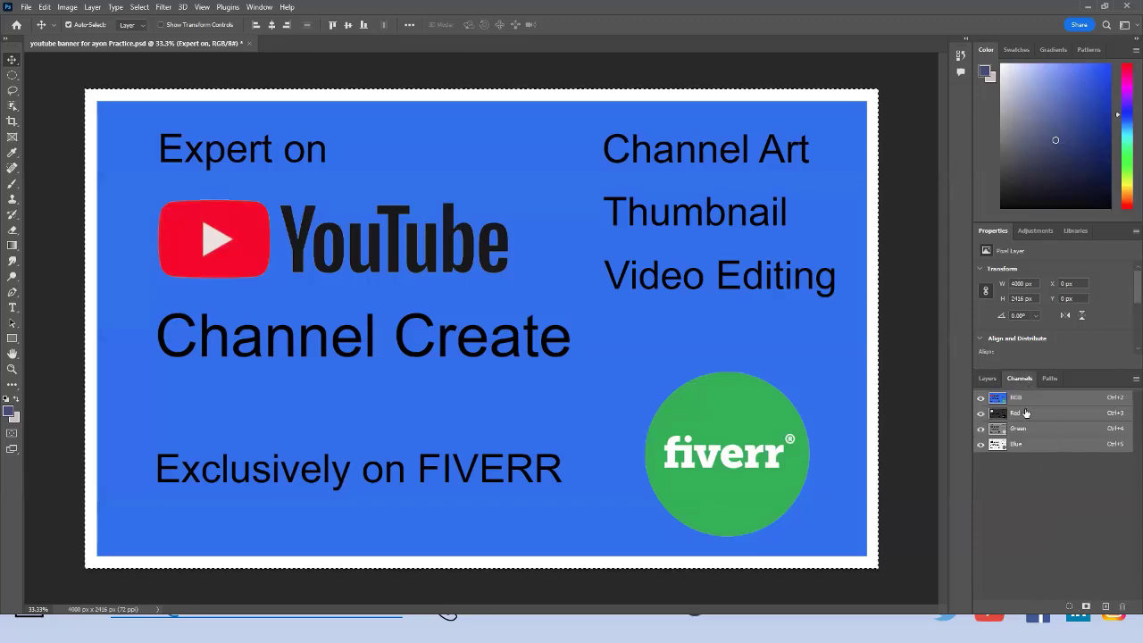
left_click(988, 378)
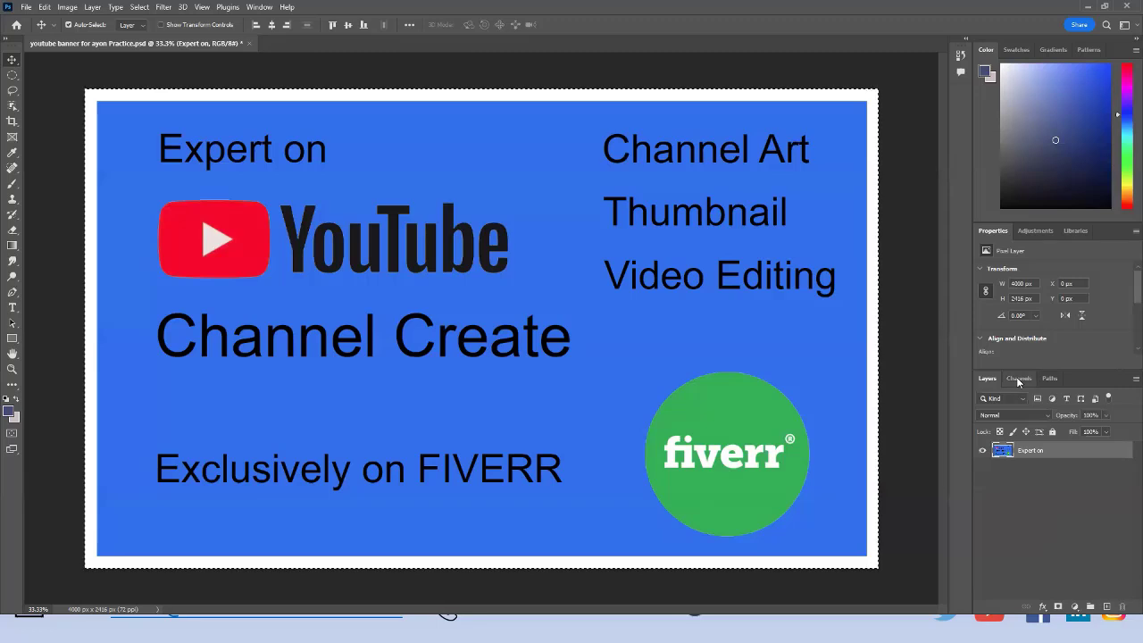
left_click(1020, 379)
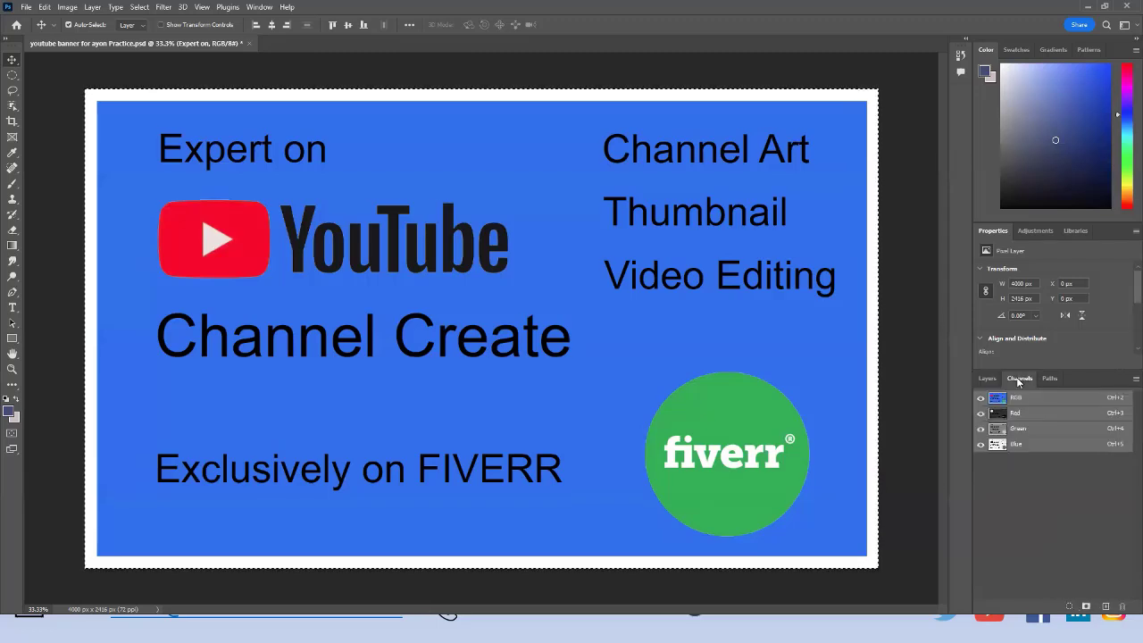
left_click(990, 377)
left_click(1016, 483)
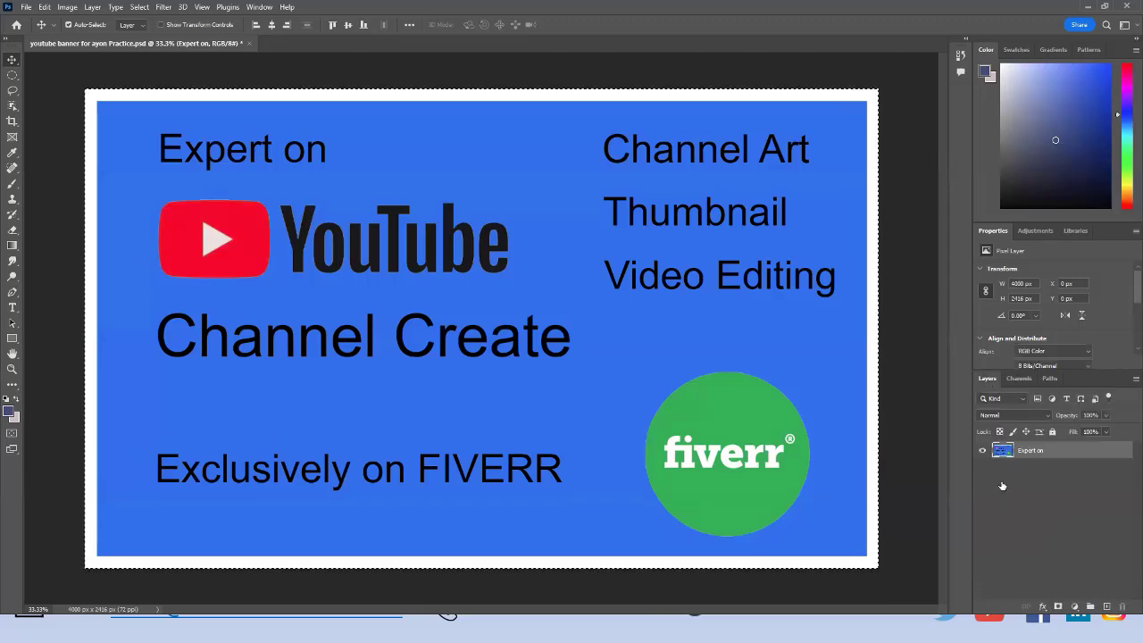
Convert the merged document to CMYK Color with the U.S. Web Coated (SWOP) v2 profile, and review the colour display options
left_click(70, 9)
mouse_move(75, 19)
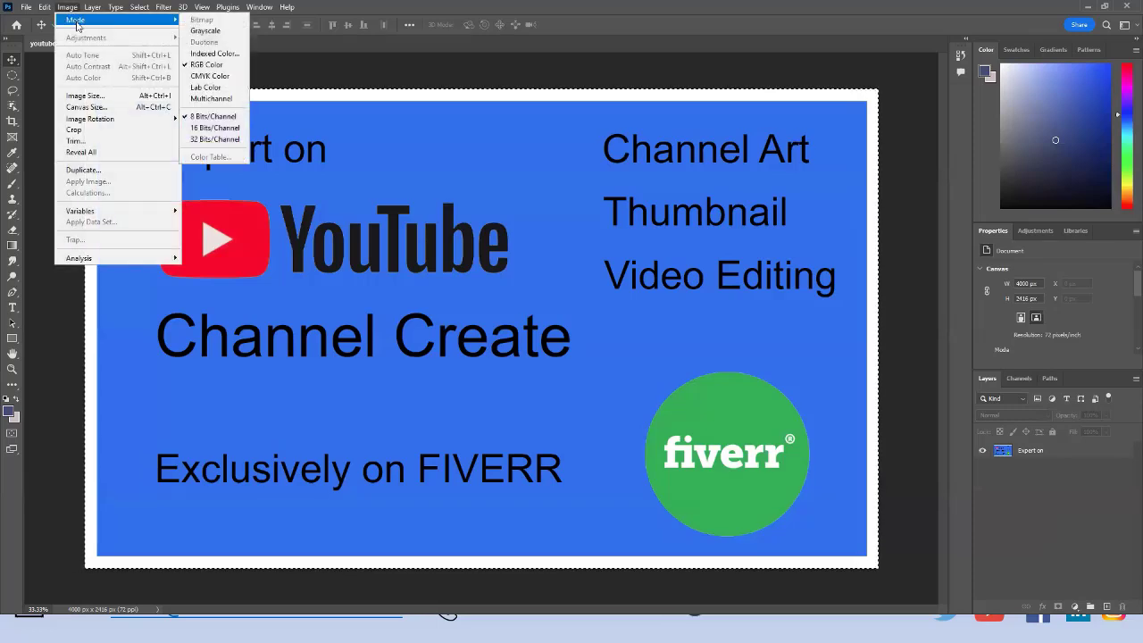
left_click(203, 76)
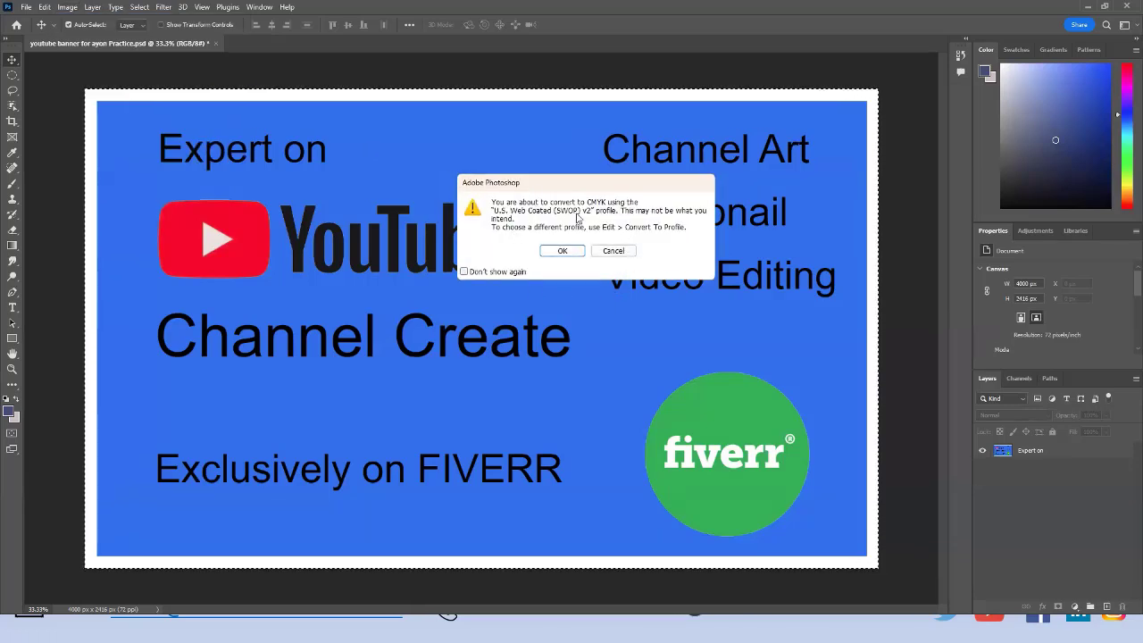
left_click(563, 251)
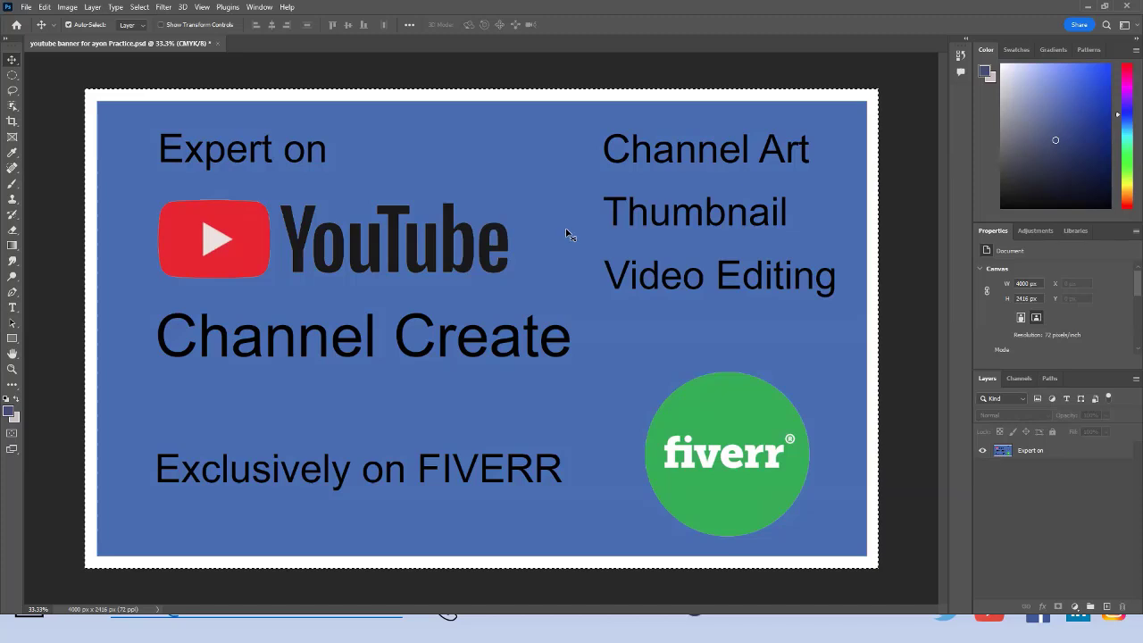
left_click(1135, 50)
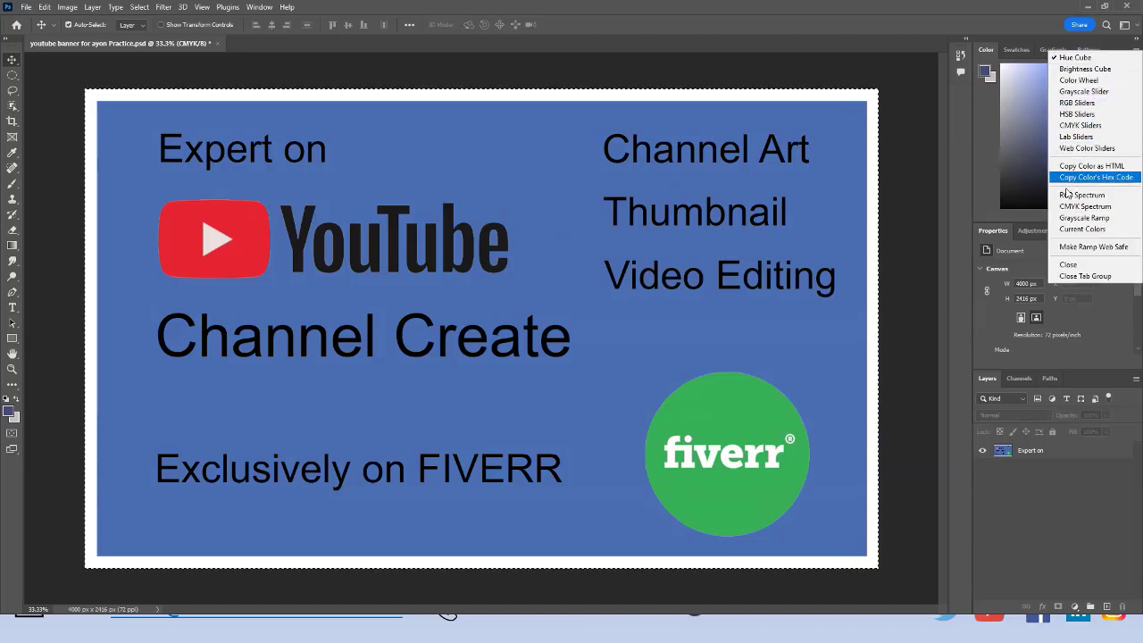
left_click(962, 185)
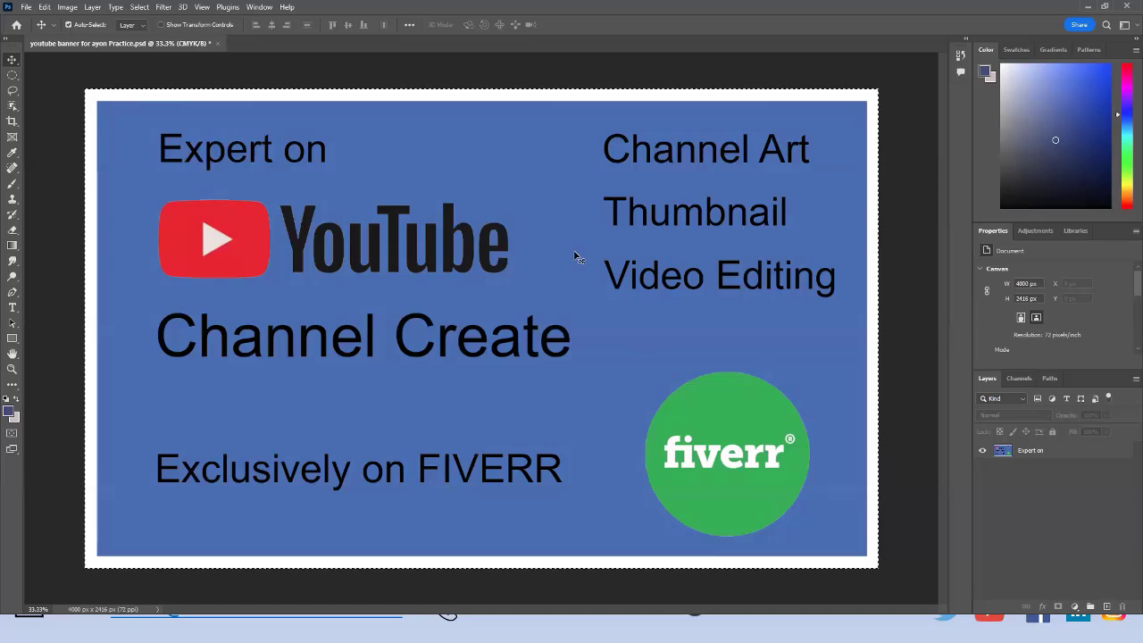
Clear the selection around the whole canvas and make the merged banner layer active
key("ctrl")
key("ctrl+d")
key("ctrl")
left_click(475, 131)
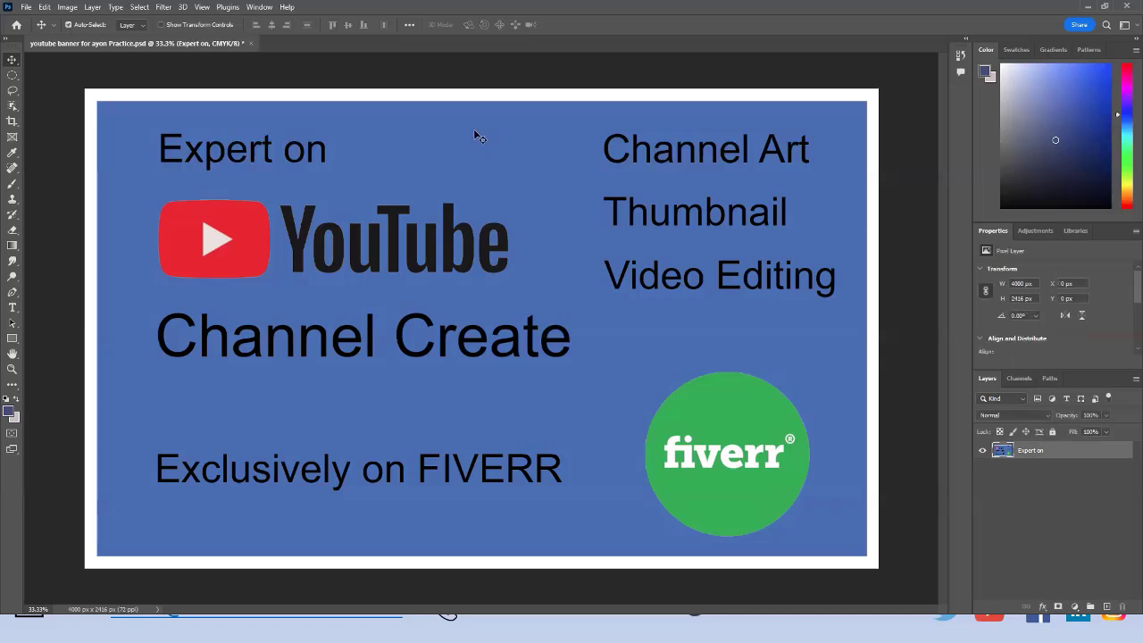
key("ctrl")
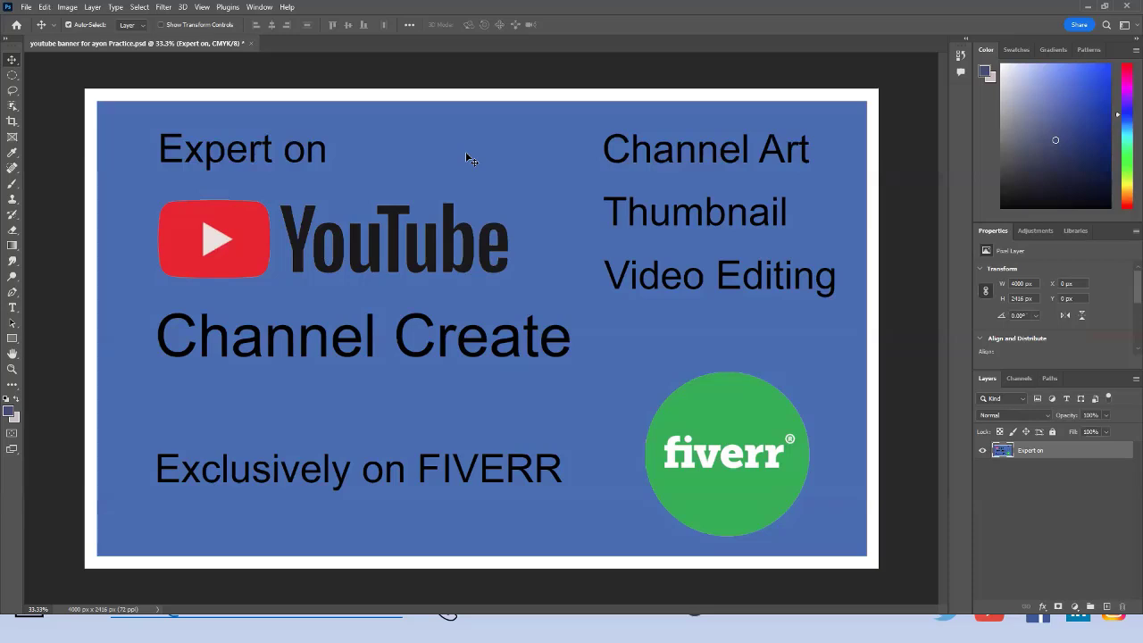
Try several lighter and darker blues for the foreground colour, including 1a2757 and 131d41, and discard the change
left_click(11, 414)
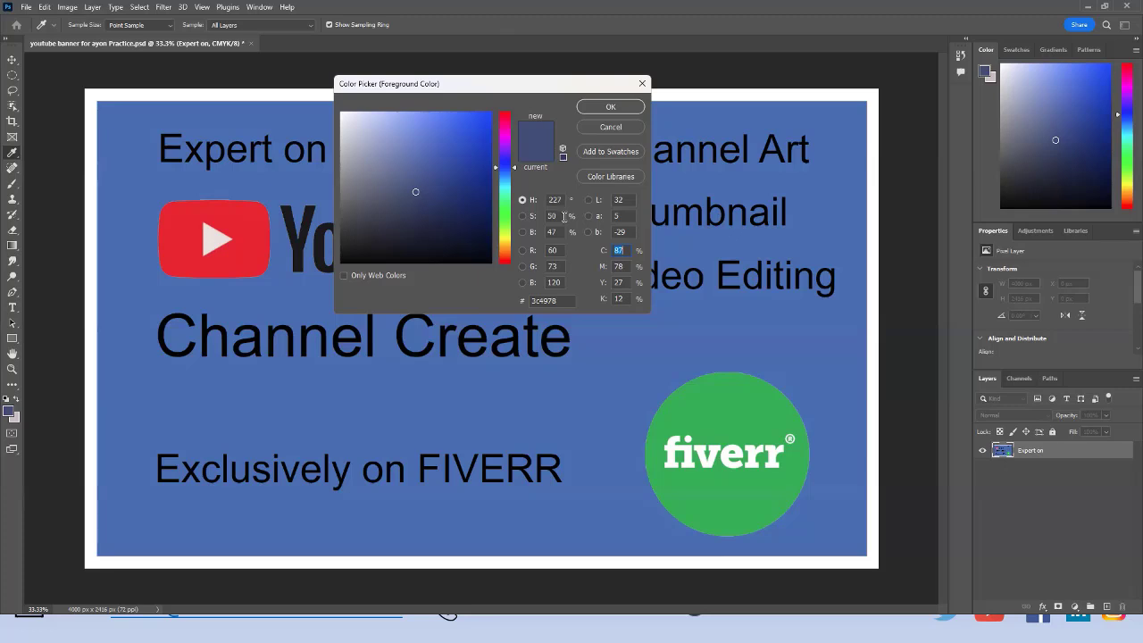
left_click(563, 300)
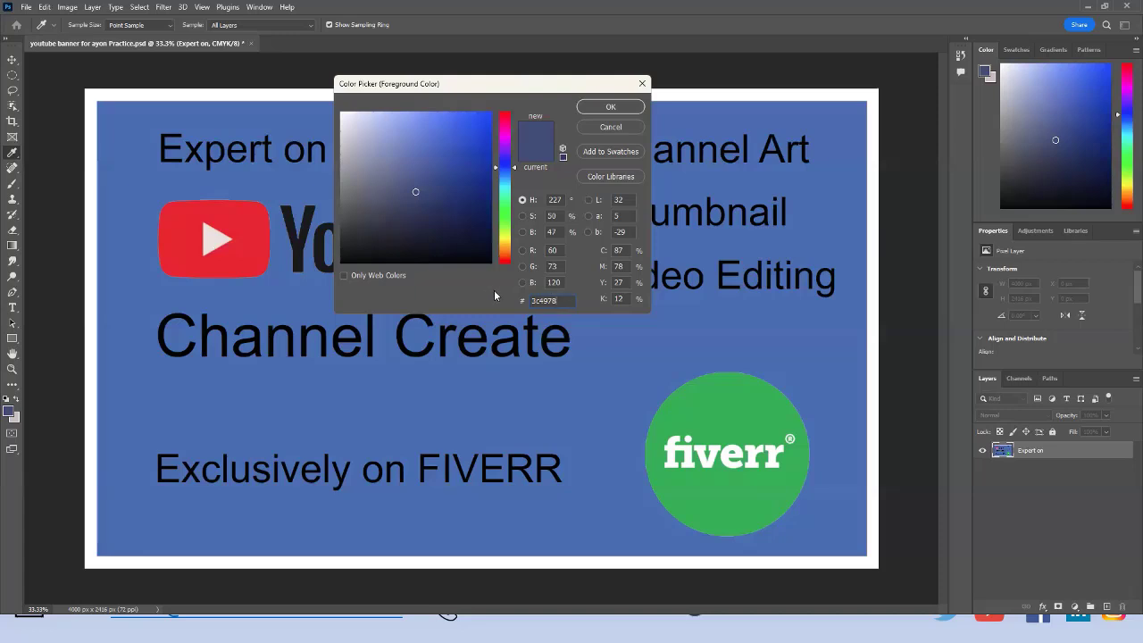
key("ctrl+a")
left_click(564, 302)
left_click(448, 212)
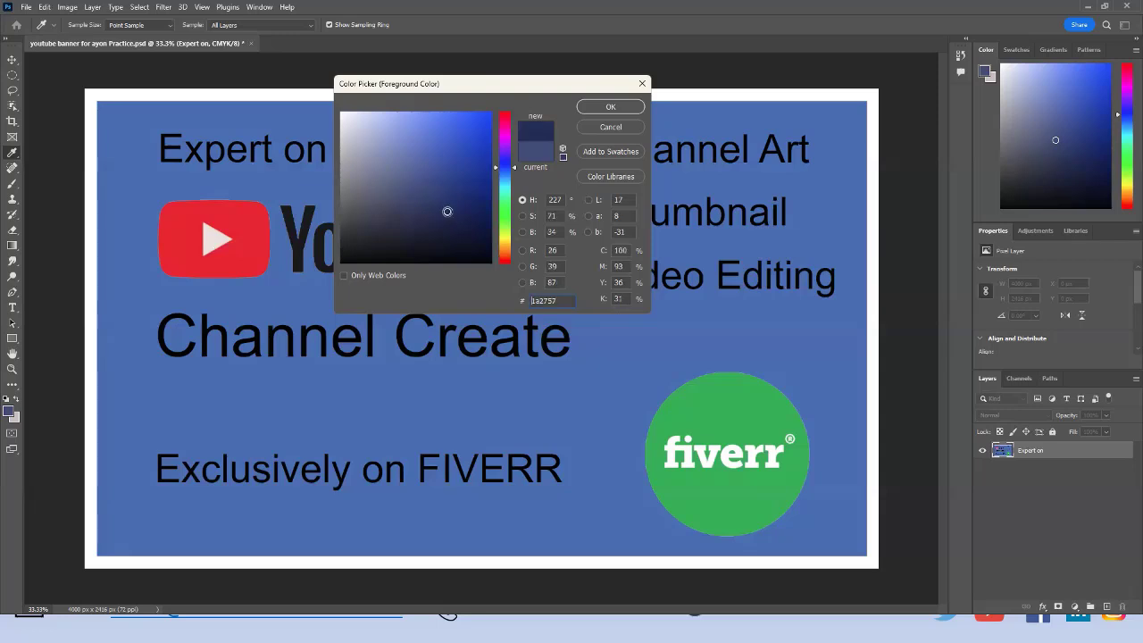
left_click_drag(399, 186, 393, 177)
left_click(449, 219)
left_click_drag(462, 229, 449, 225)
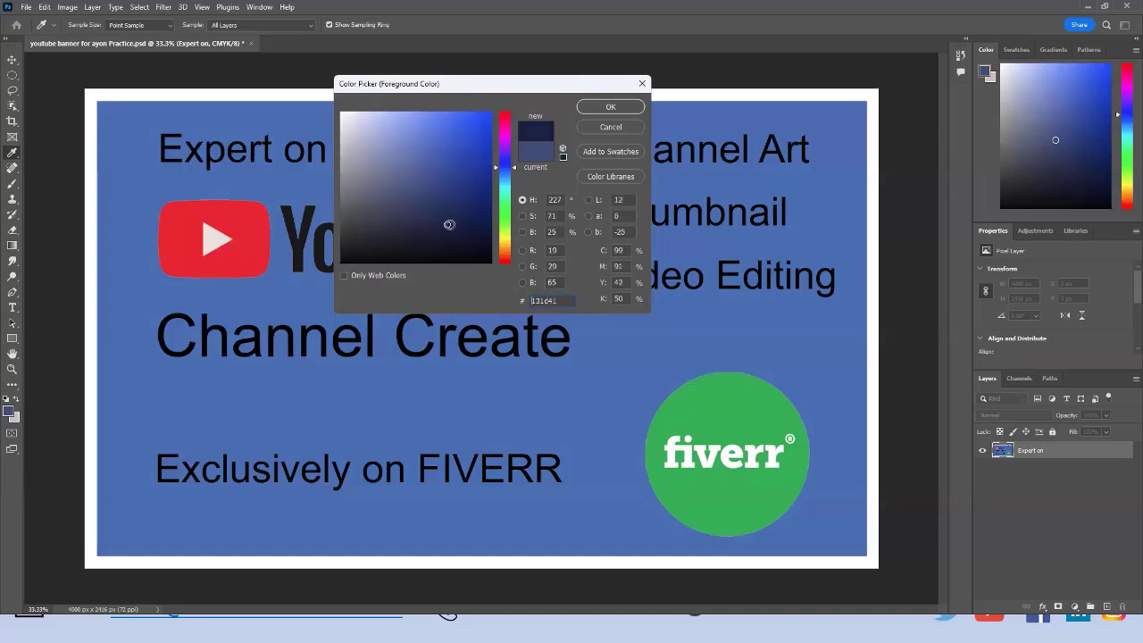
left_click(457, 224)
left_click(613, 129)
key("v")
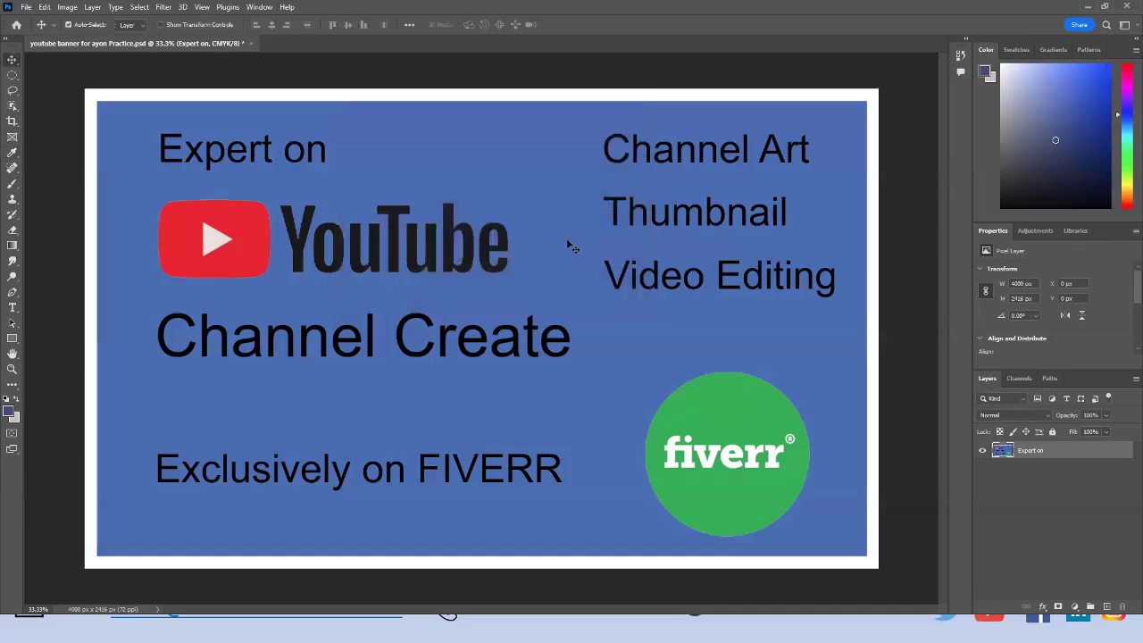
Preview a Brightness/Contrast adjustment on the banner with brightness at -150 and contrast at -8
left_click(69, 8)
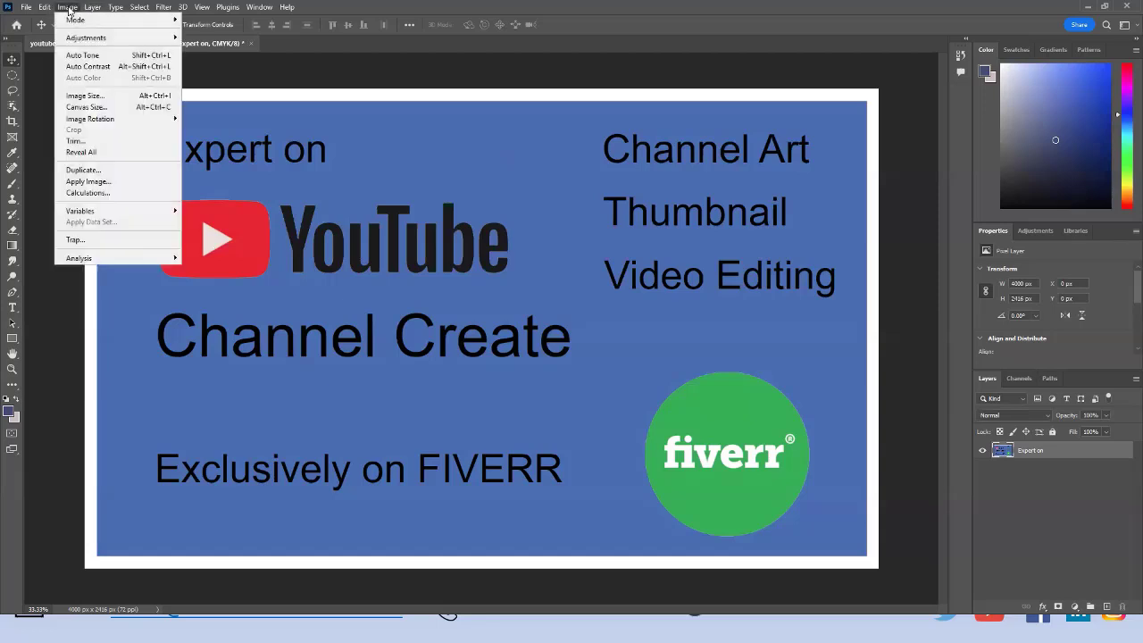
mouse_move(74, 21)
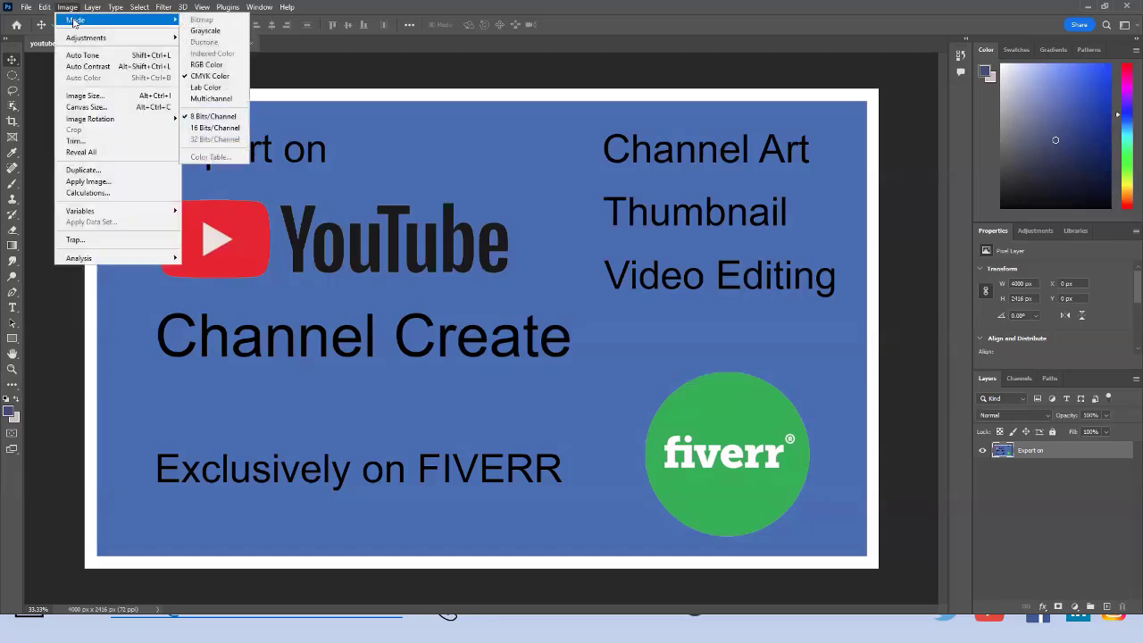
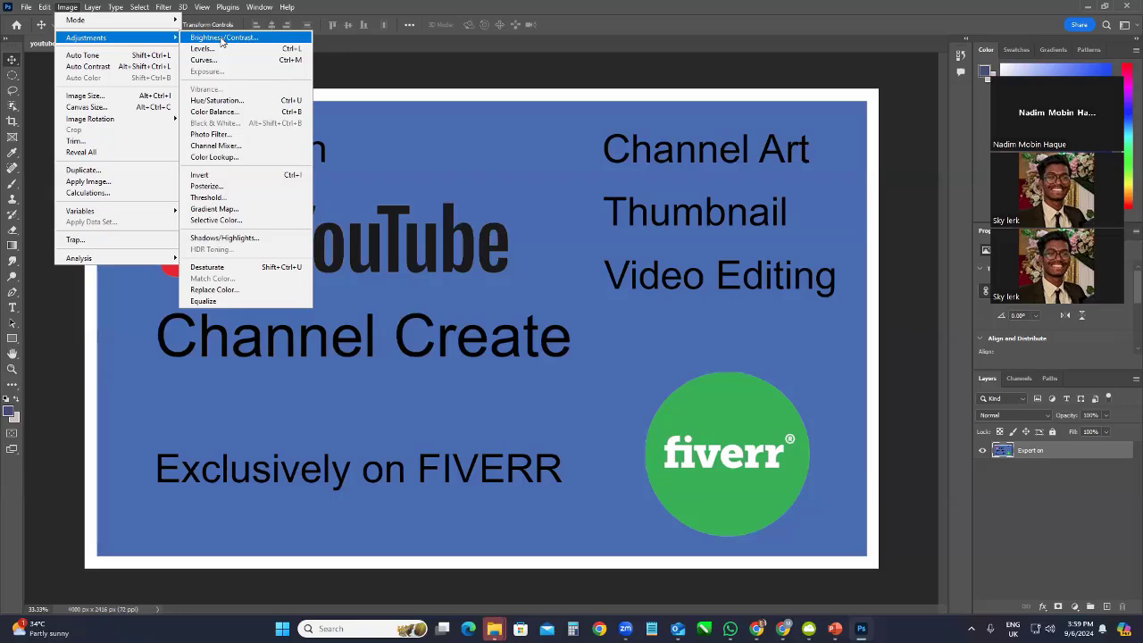
left_click(221, 39)
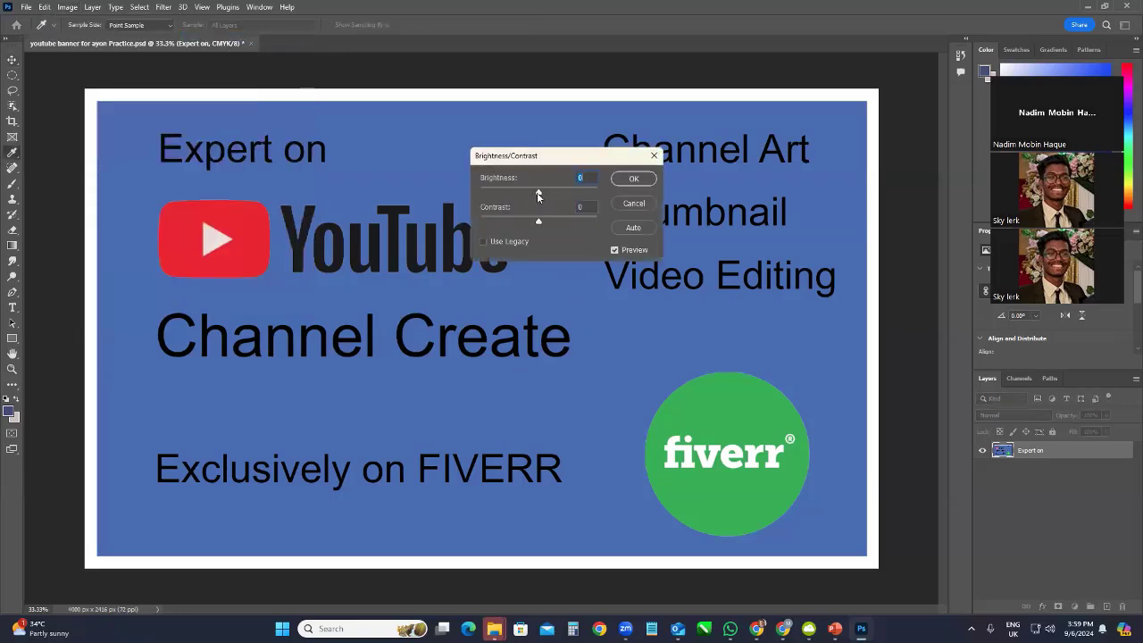
left_click_drag(540, 193, 468, 191)
mouse_move(538, 225)
left_mouse_down()
mouse_move(480, 224)
mouse_move(555, 226)
mouse_move(530, 223)
left_mouse_up()
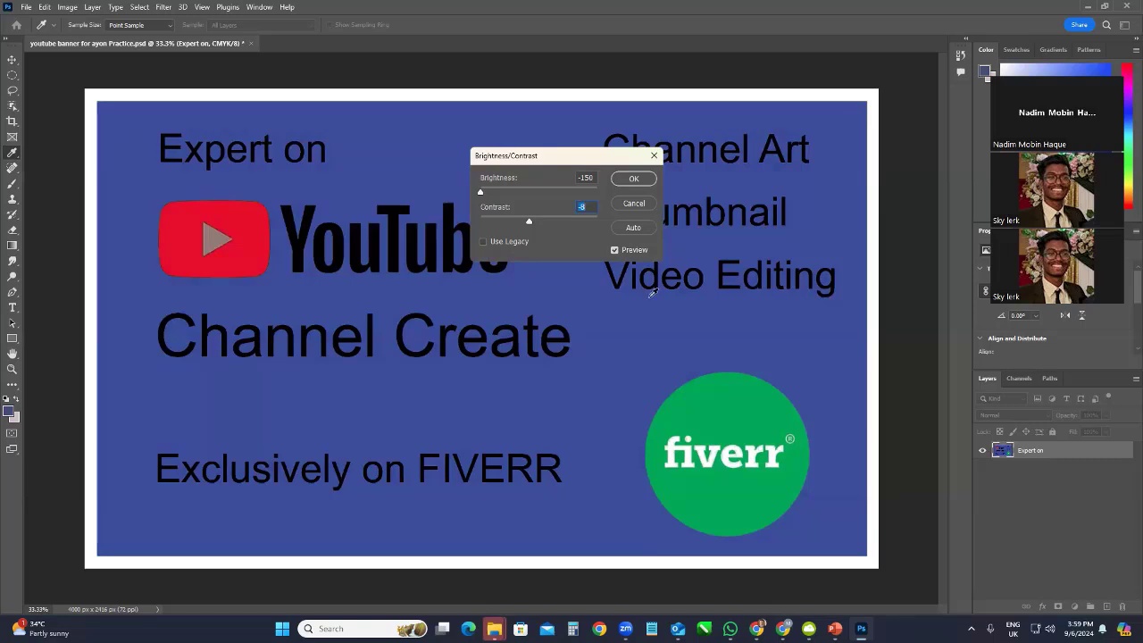
Preview the banner with brightness at 150, and return both brightness and contrast to 0
left_click_drag(481, 193, 600, 196)
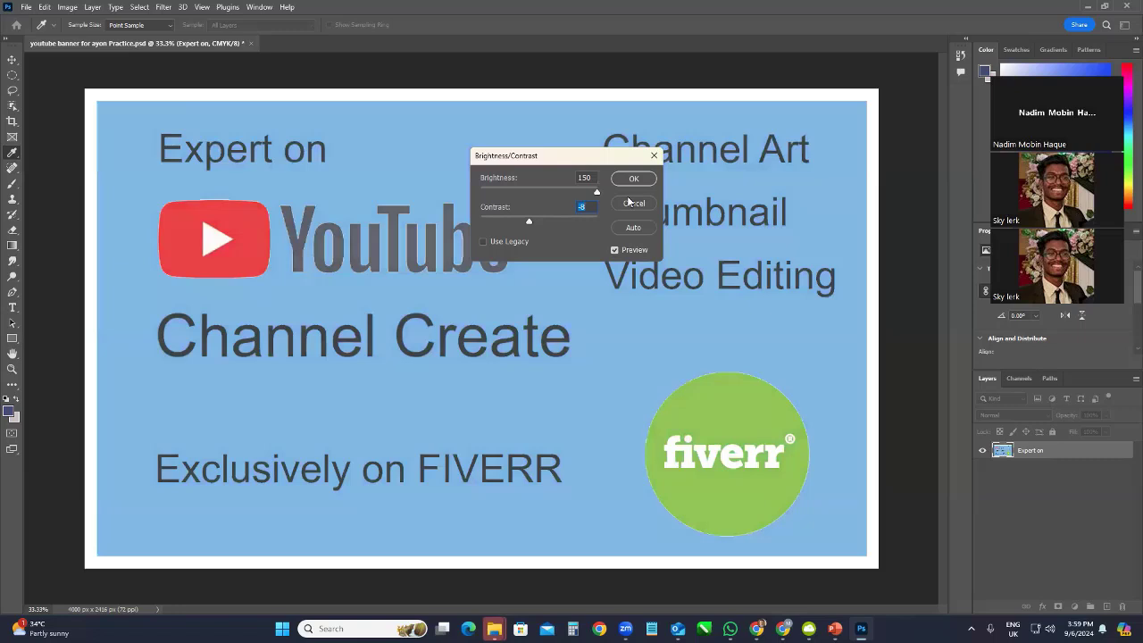
key("shift+Tab")
left_click_drag(597, 193, 534, 196)
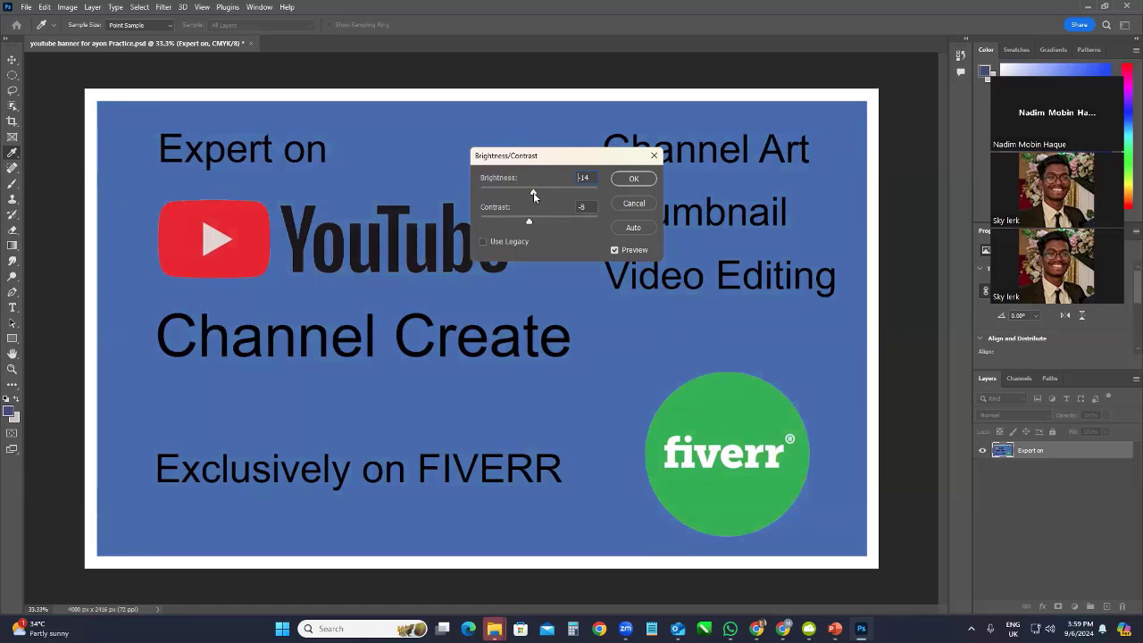
left_click_drag(534, 196, 538, 198)
left_click_drag(534, 224, 537, 225)
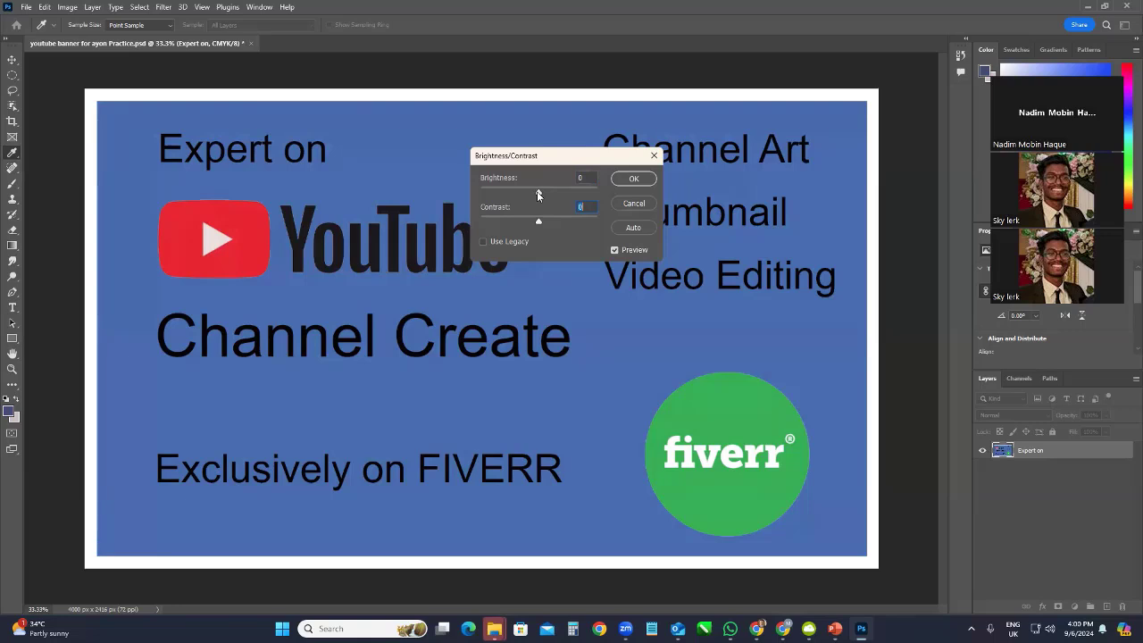
Try a brightness of 37 with reduced contrast on the banner, and cancel the Brightness/Contrast adjustment
left_click_drag(538, 195, 553, 198)
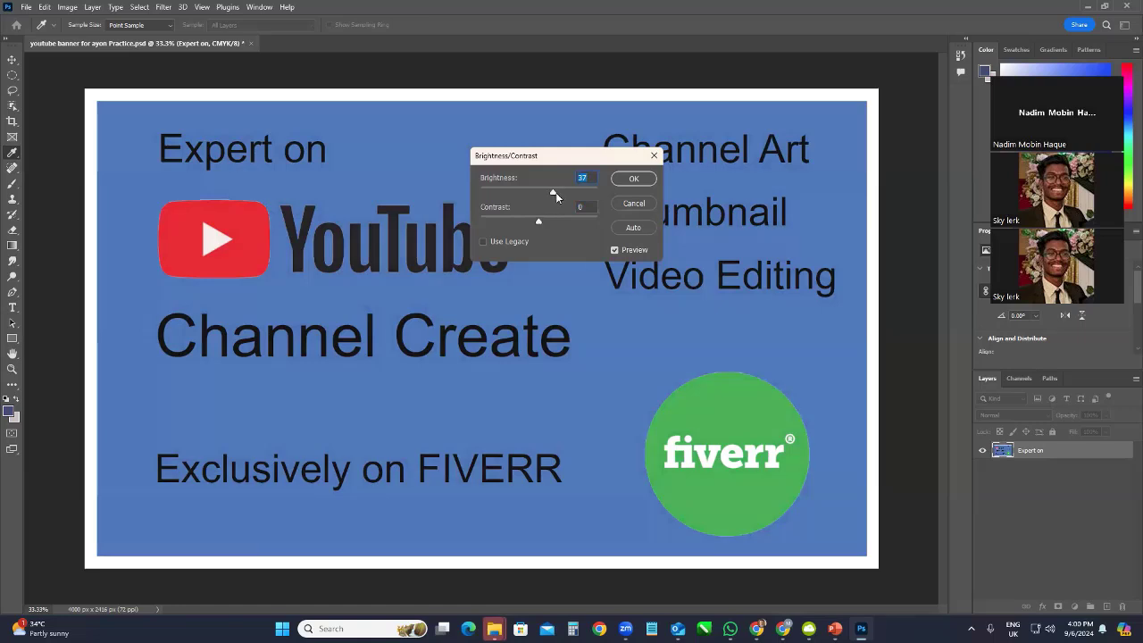
left_click_drag(539, 223, 524, 224)
left_click(633, 204)
key("v")
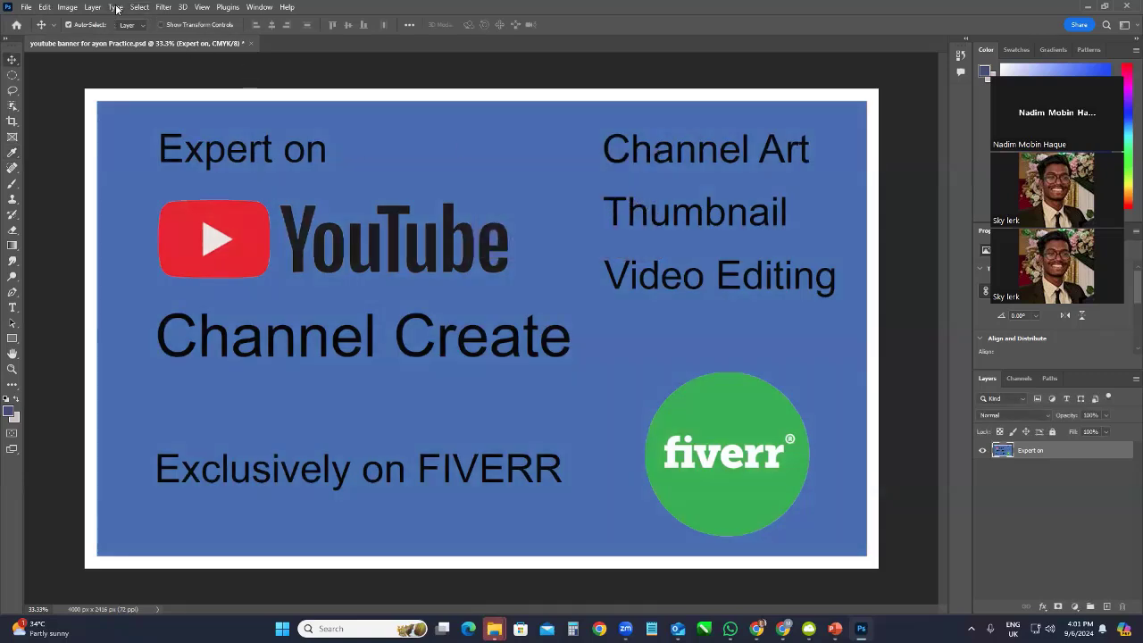
Open the Levels adjustment for the banner and review its channel choices, keeping the composite CMYK channel
left_click(68, 7)
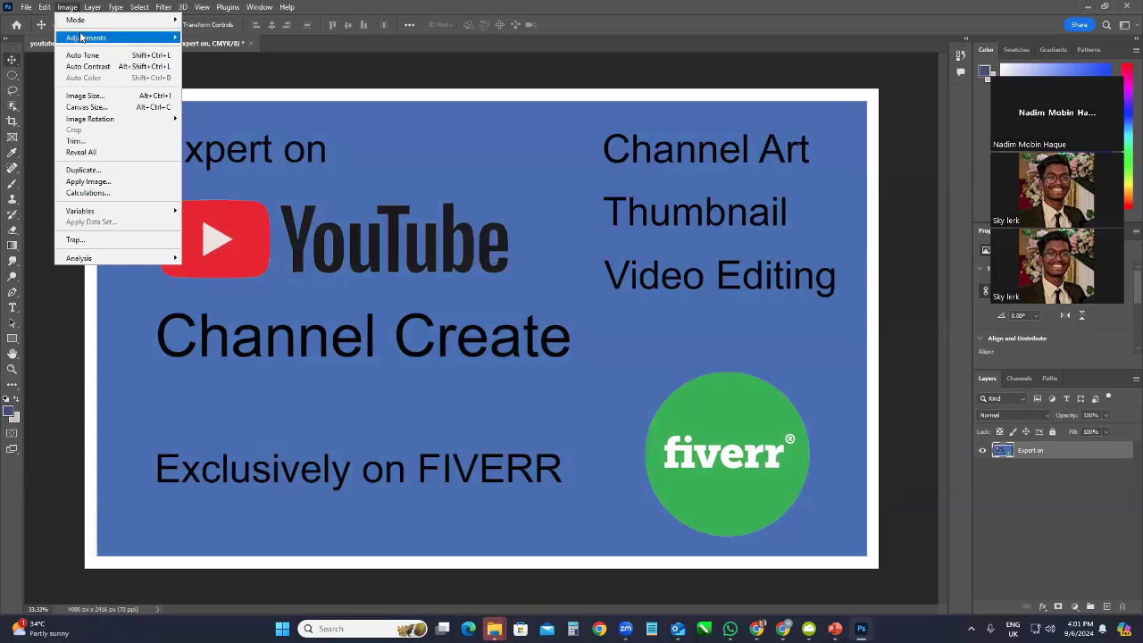
mouse_move(82, 37)
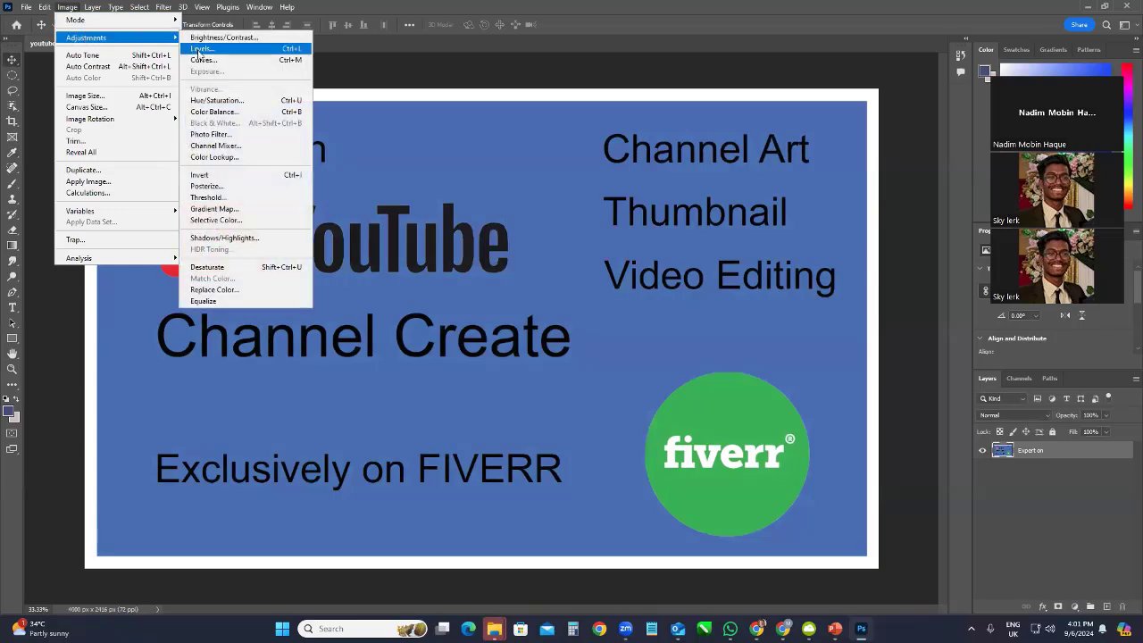
left_click(201, 50)
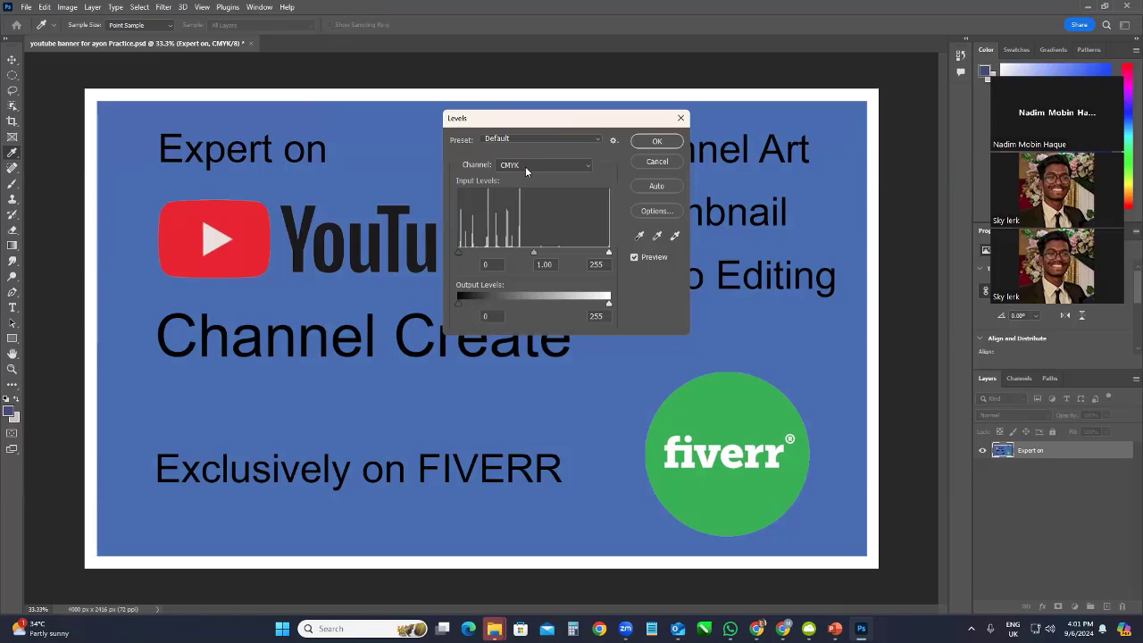
left_click(591, 166)
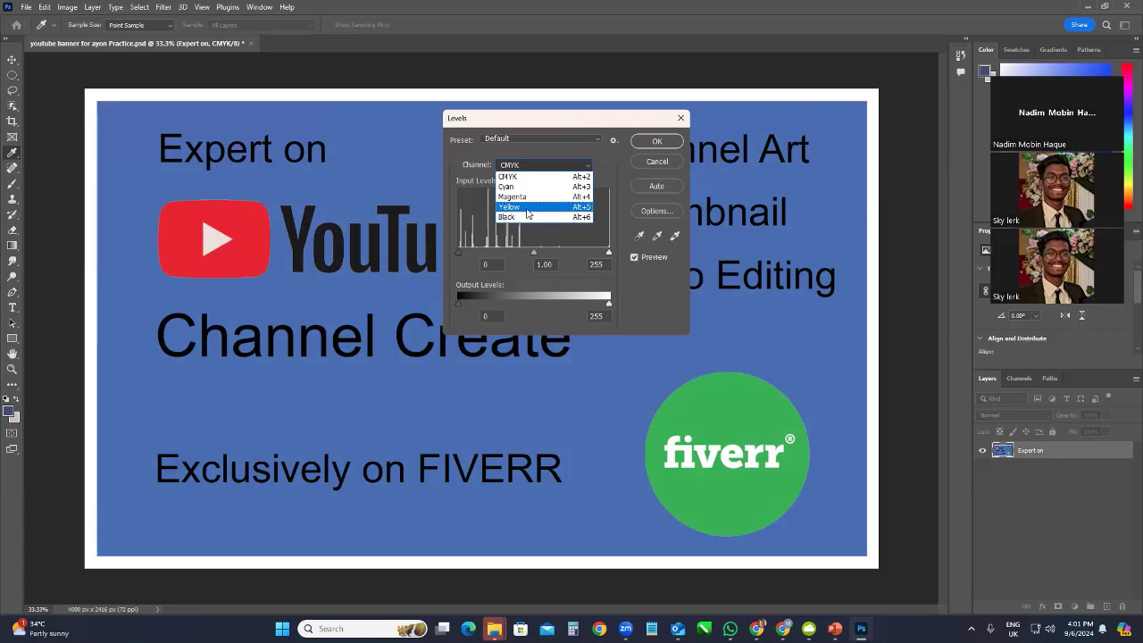
left_click(525, 168)
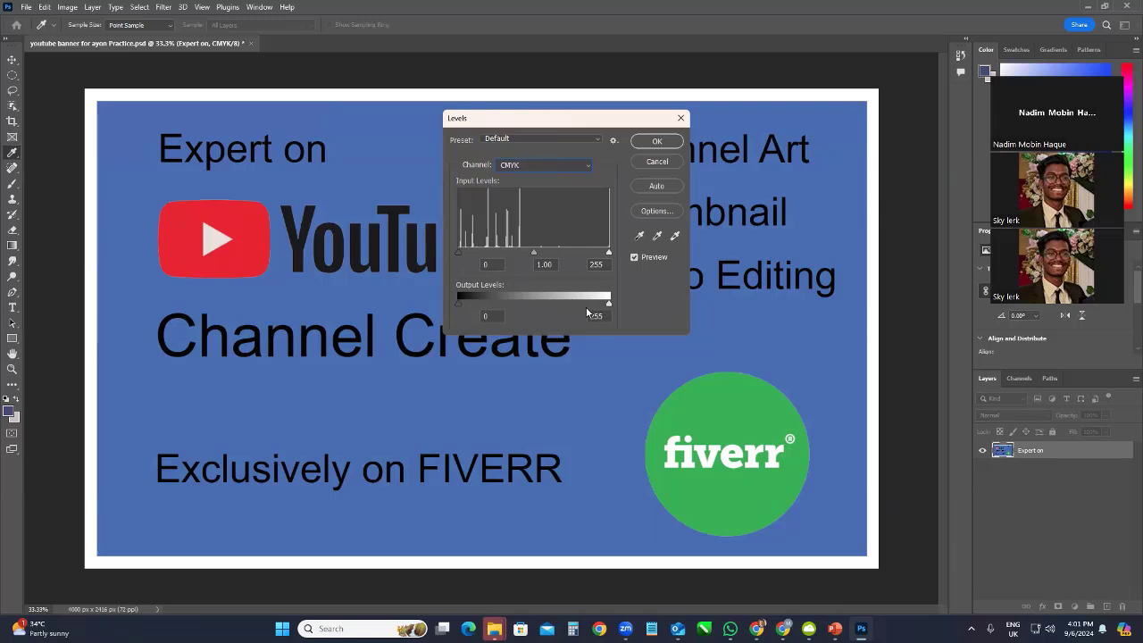
Try white output levels of 114 and 163 on the CMYK channel, restore 255, and cancel the Levels adjustment
left_click_drag(610, 306, 525, 307)
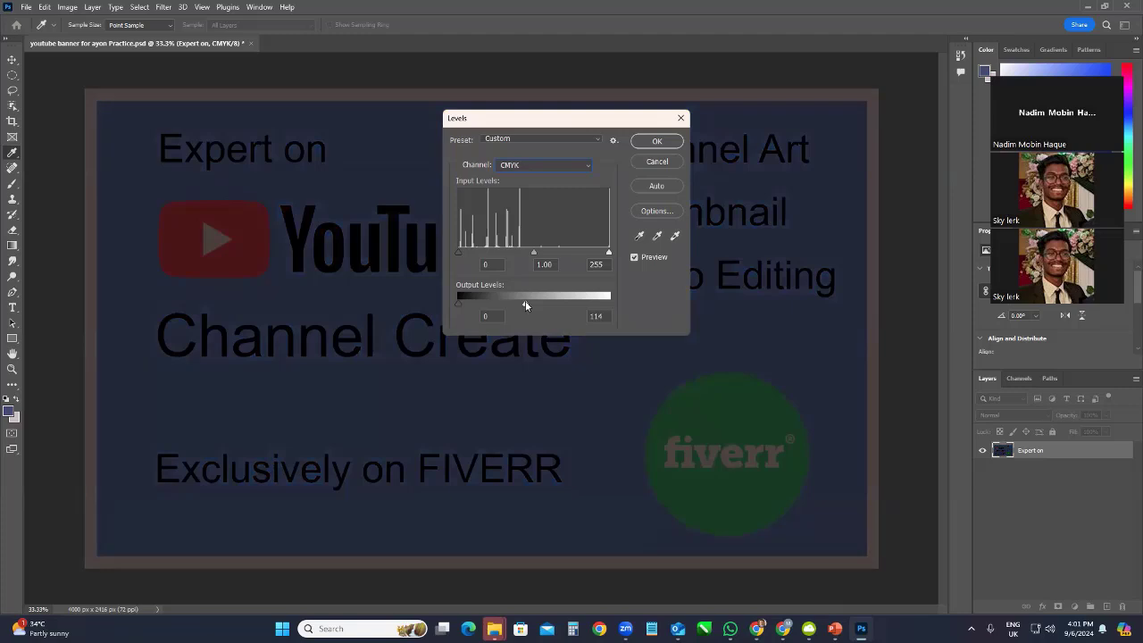
left_click_drag(525, 303, 622, 301)
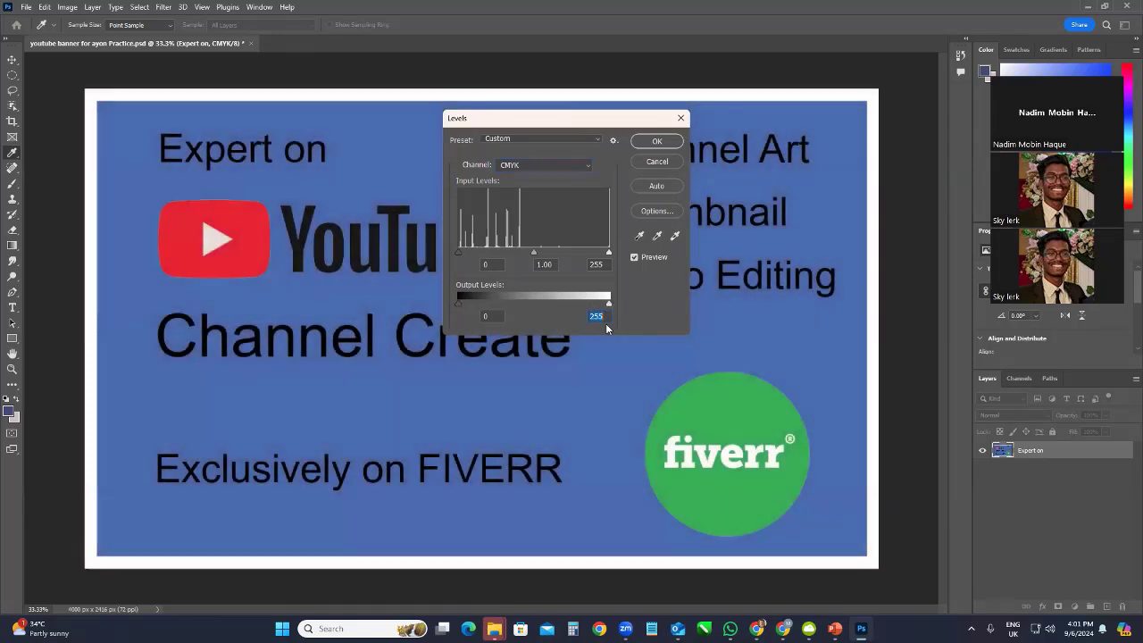
left_click_drag(608, 303, 555, 305)
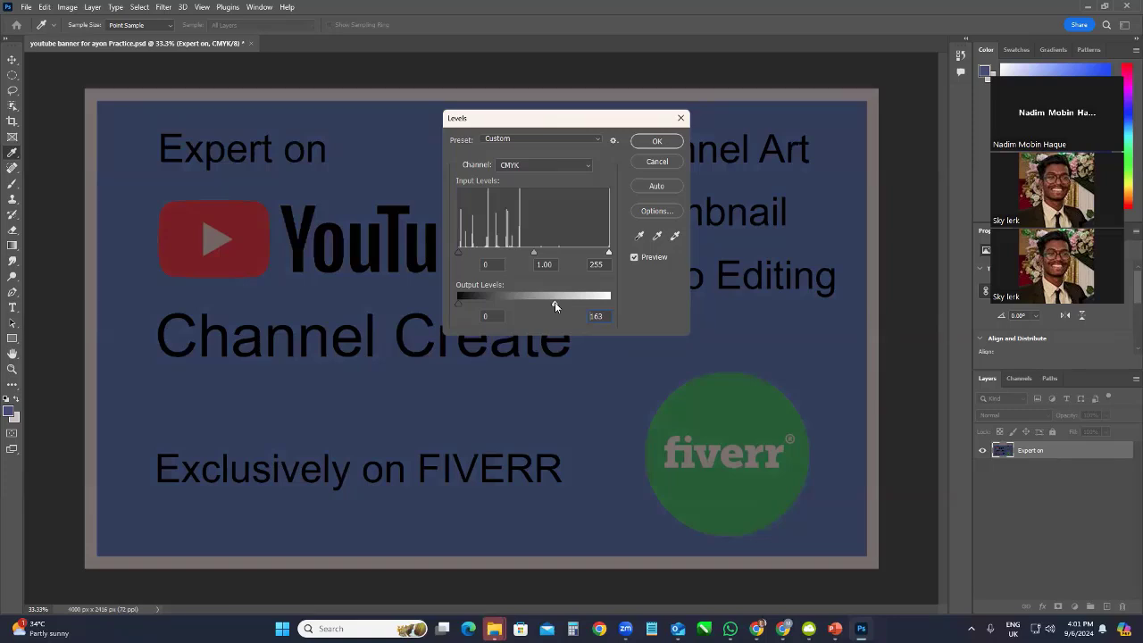
left_click_drag(554, 304, 623, 308)
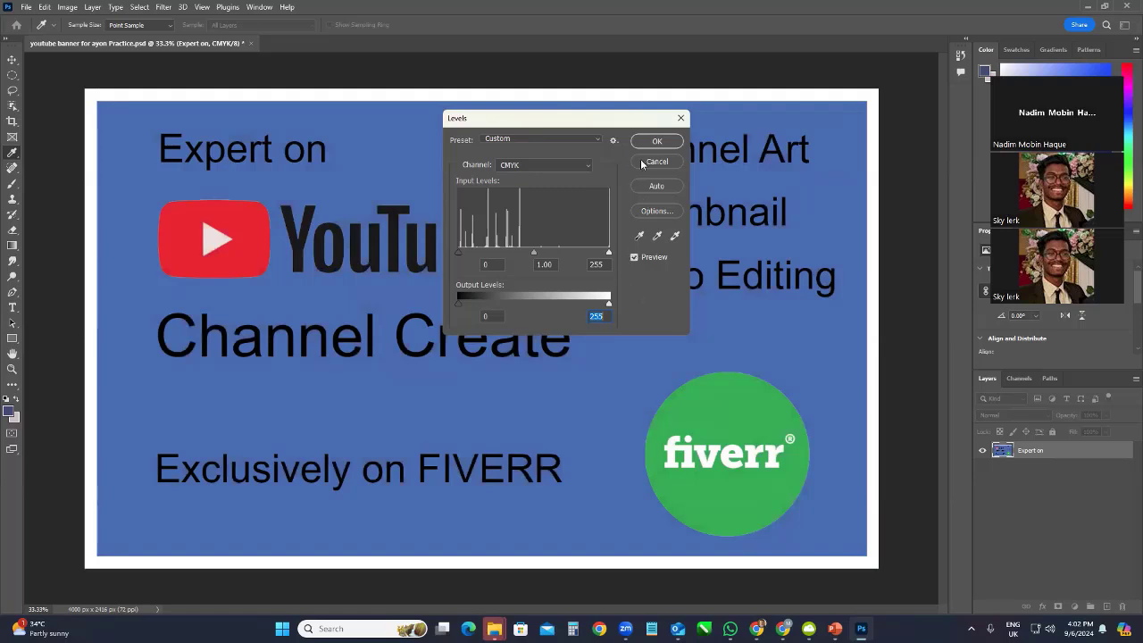
left_click(677, 162)
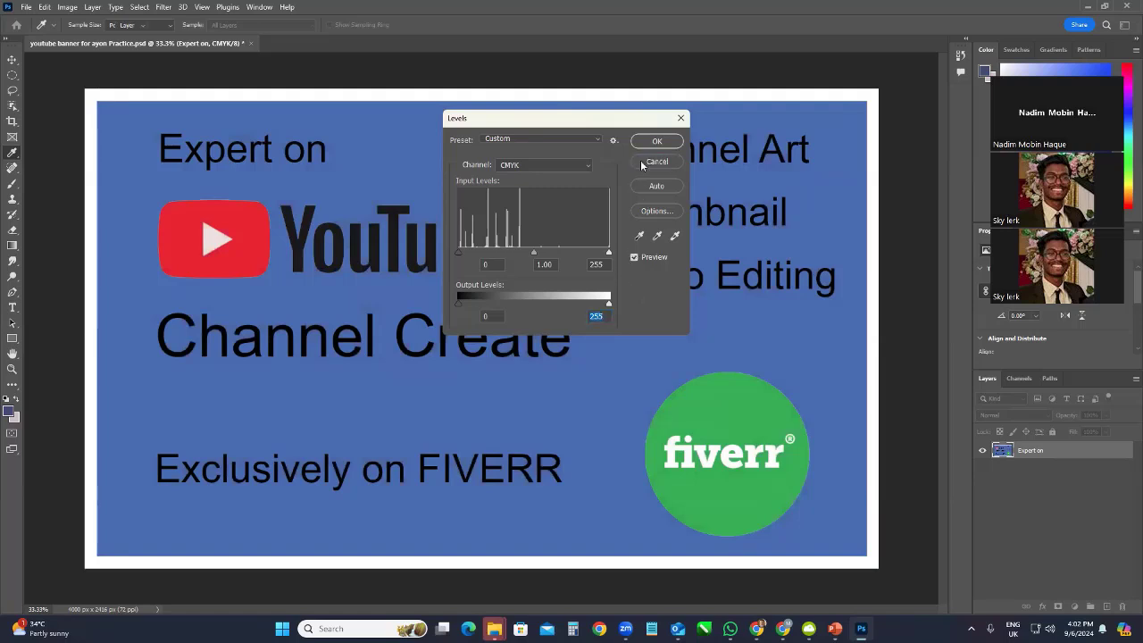
Examine the available layer commands, including the layer mask and layer style options
left_click(92, 7)
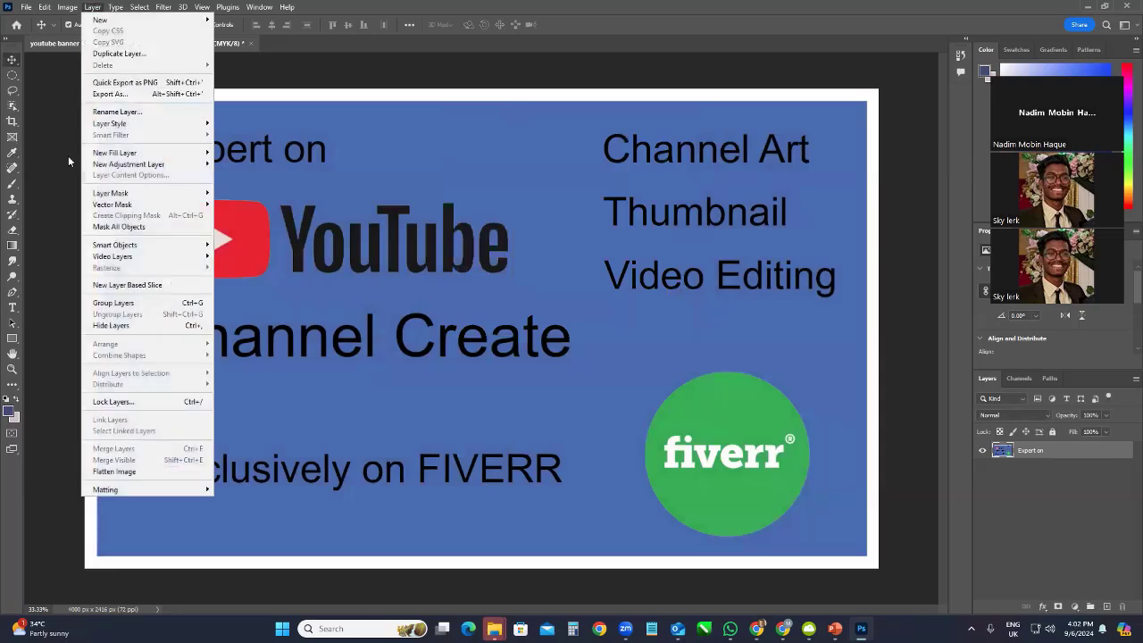
mouse_move(97, 207)
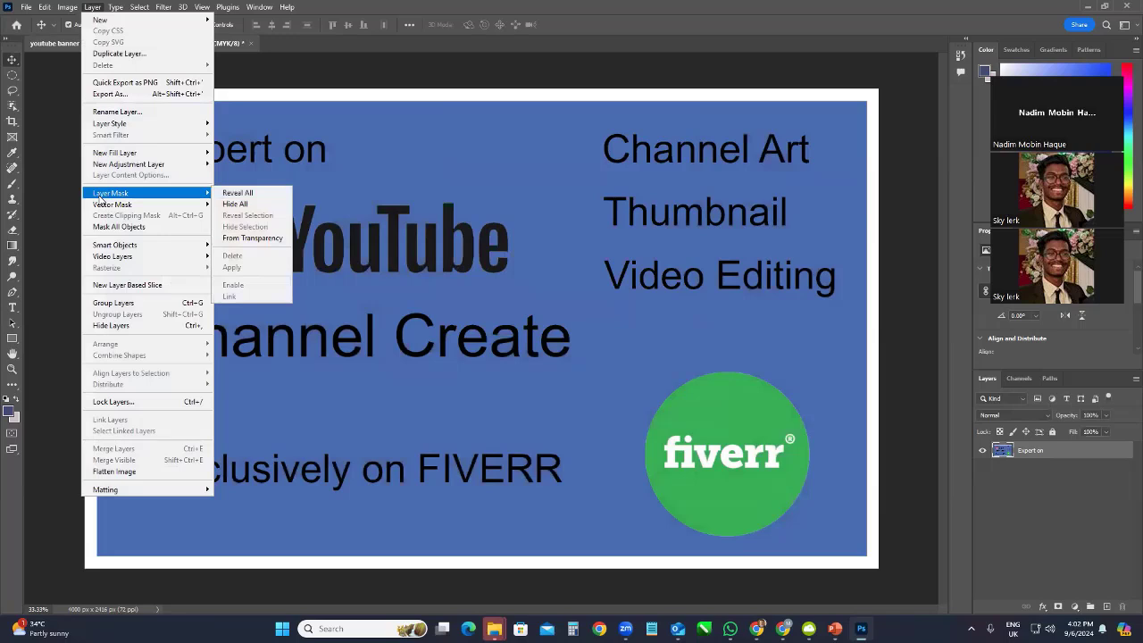
mouse_move(112, 127)
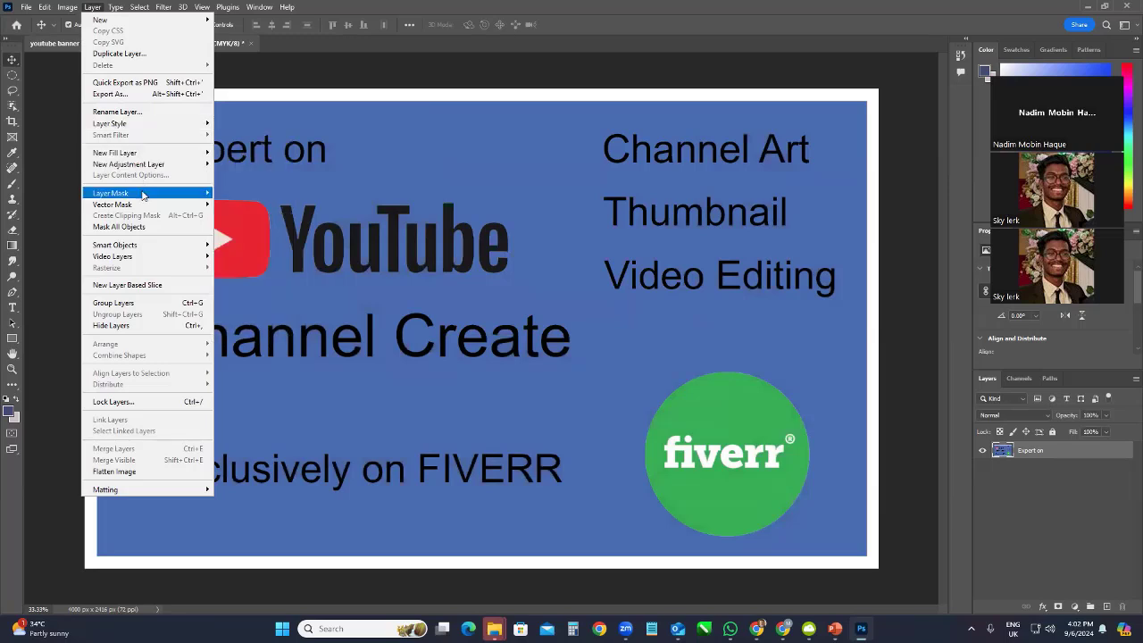
mouse_move(134, 208)
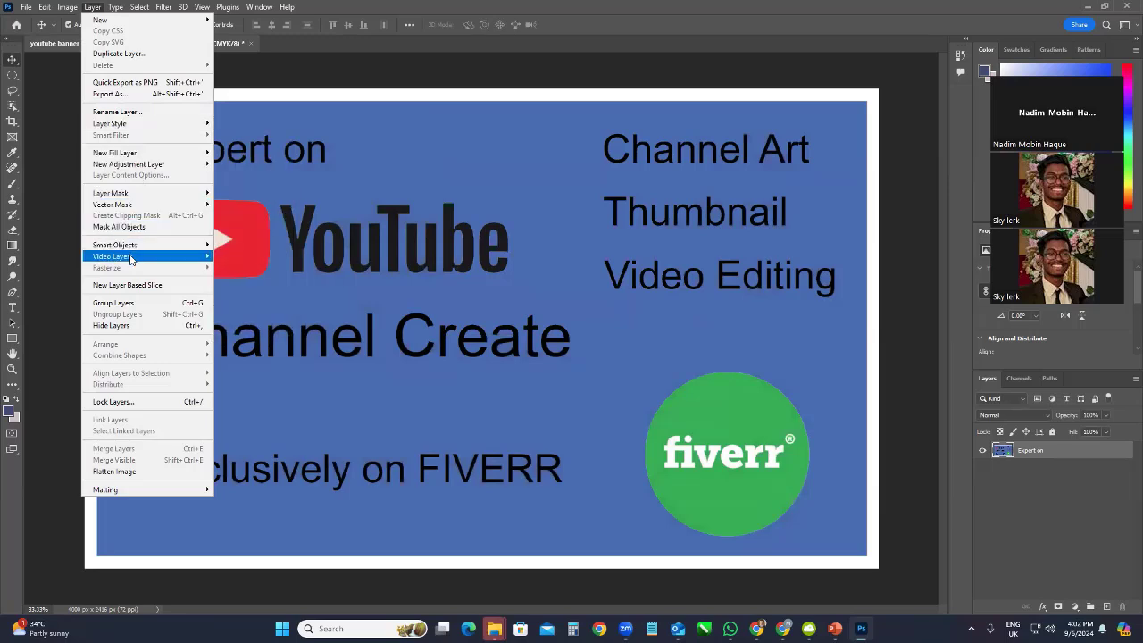
mouse_move(131, 259)
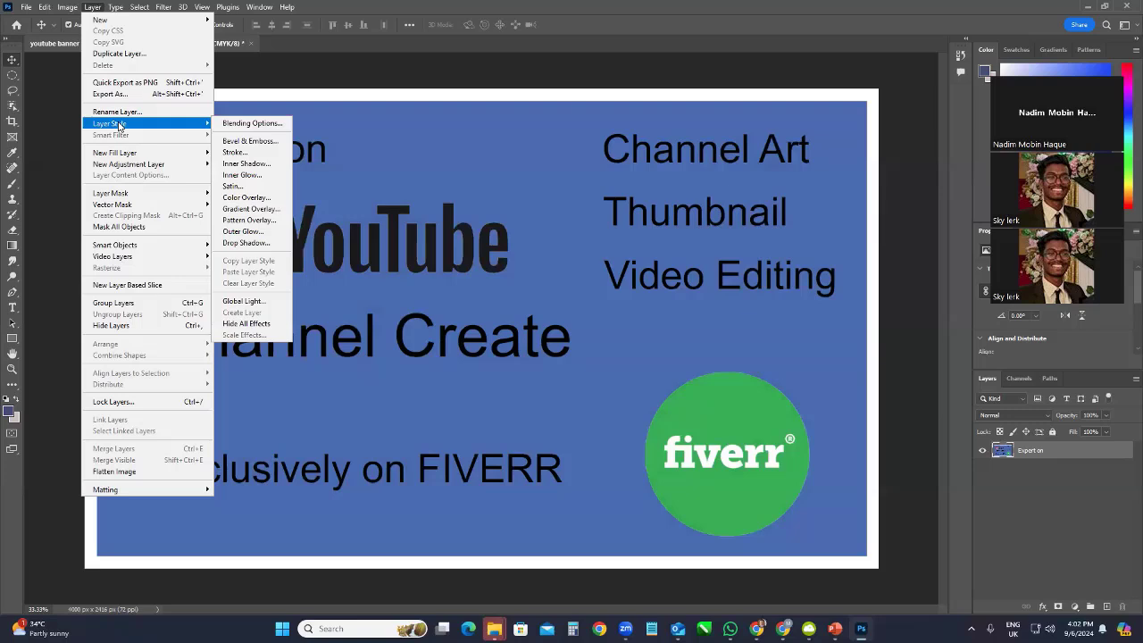
left_click(95, 9)
left_click(95, 9)
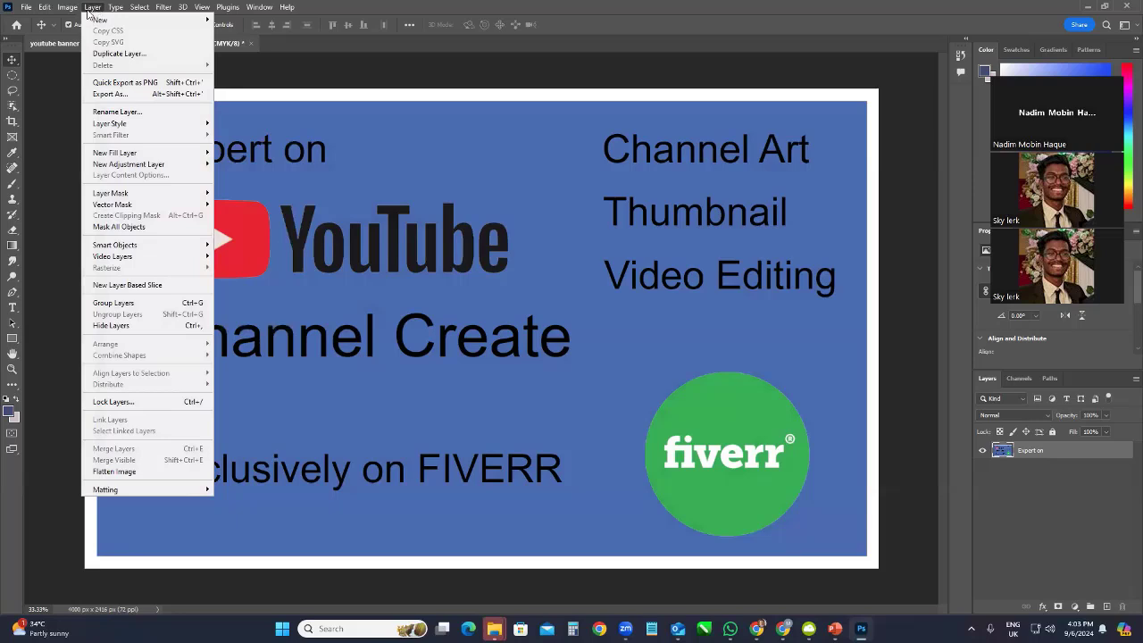
left_click(55, 166)
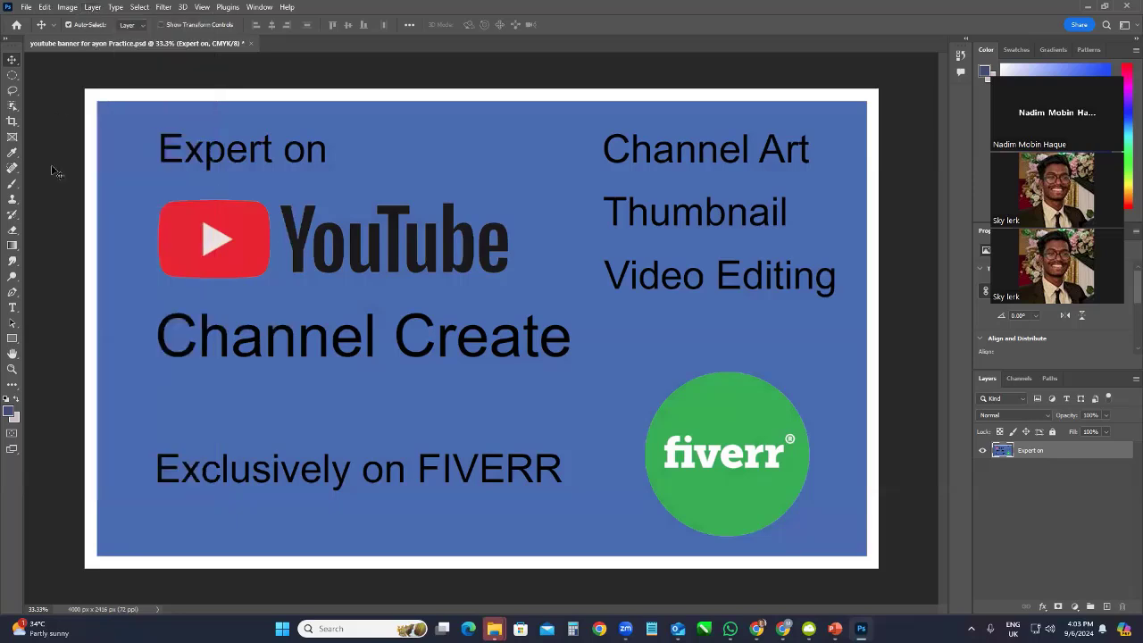
Try setting the Levels black point from the green Fiverr circle, and restore the Default preset
left_click(70, 9)
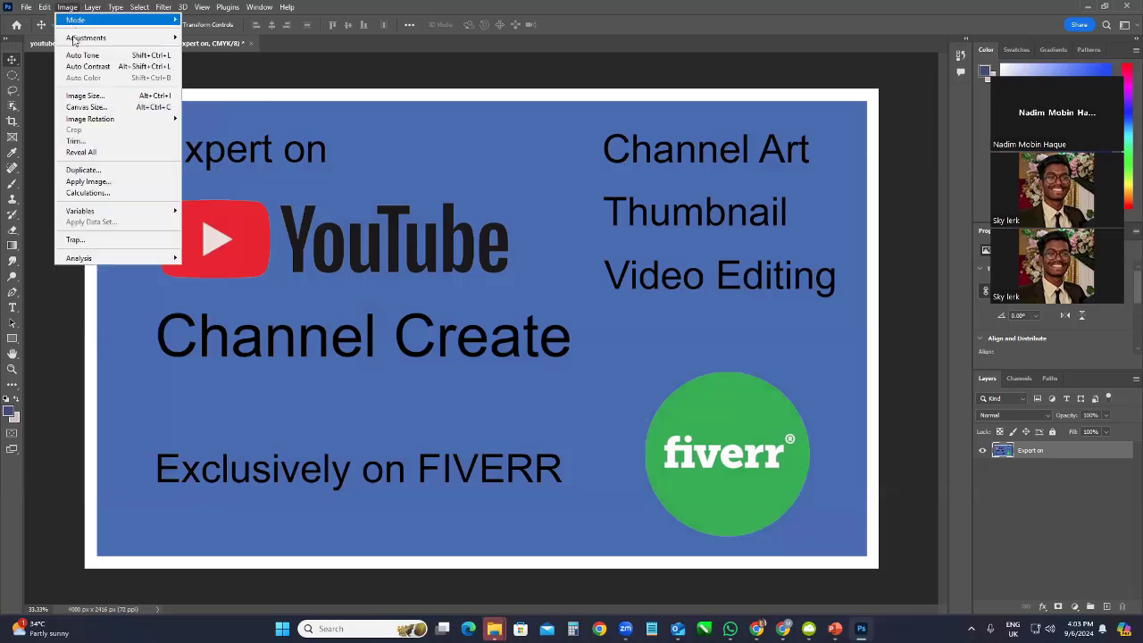
mouse_move(74, 40)
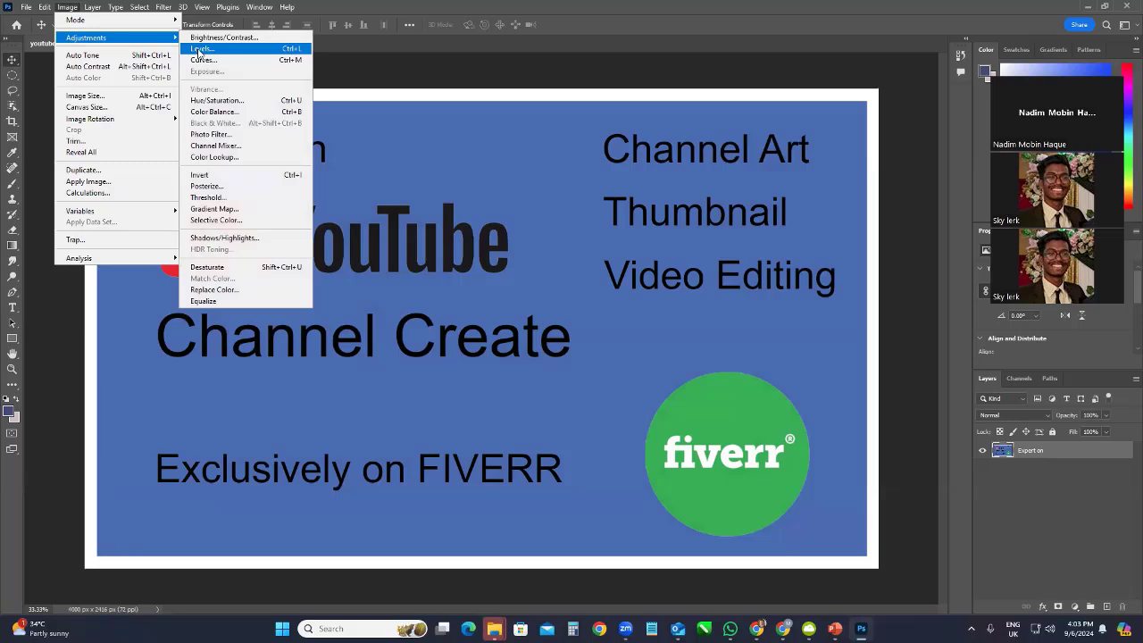
left_click(199, 49)
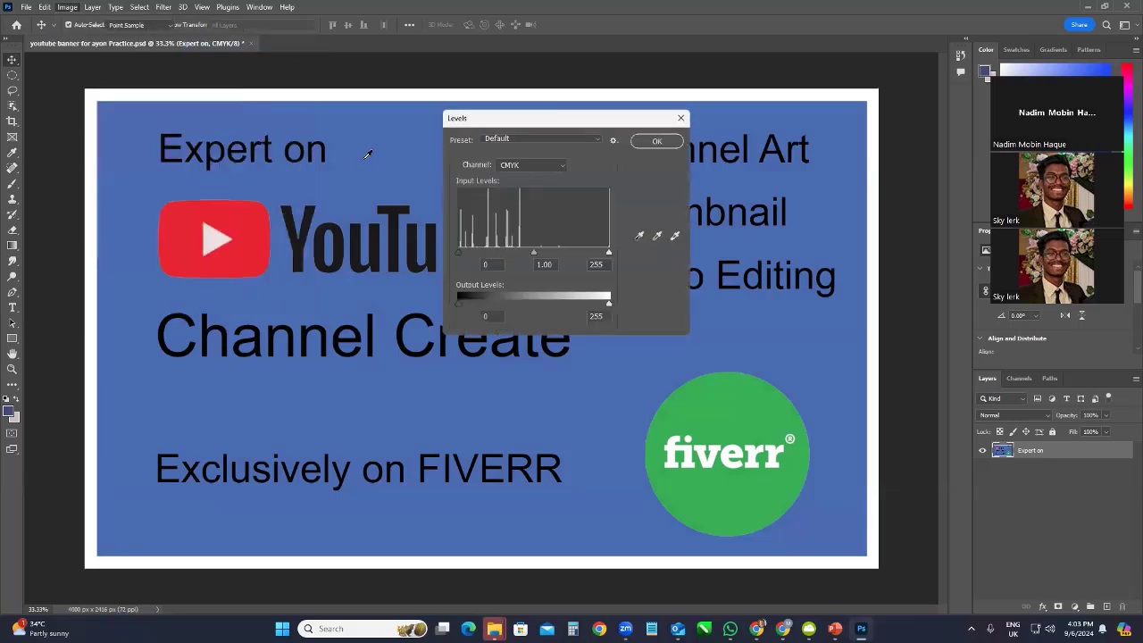
left_click(657, 238)
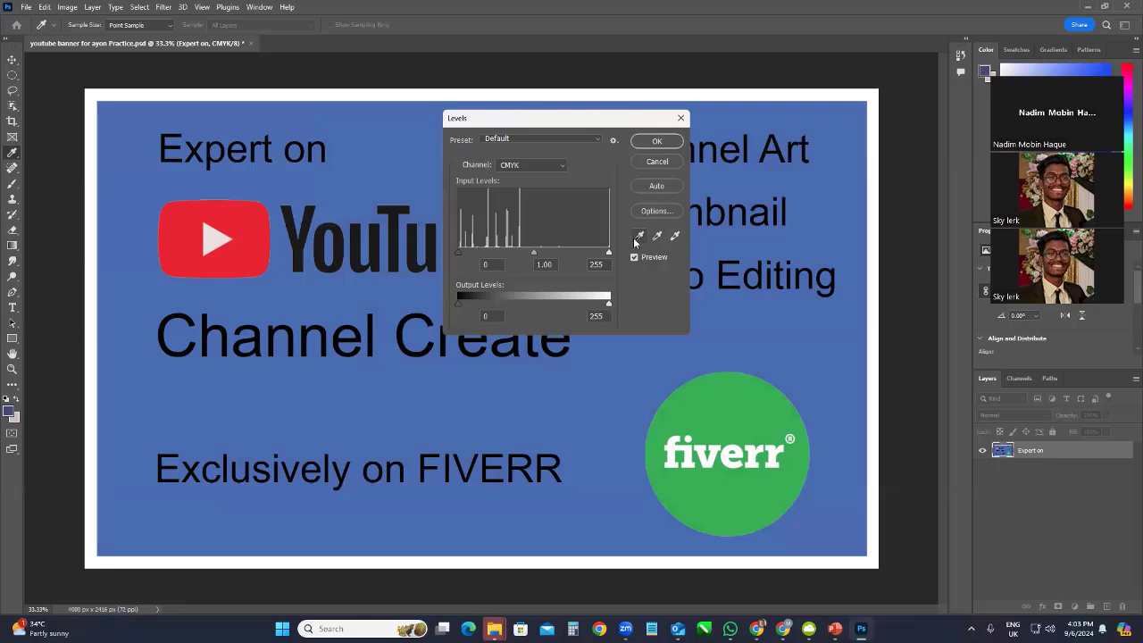
left_click(638, 238)
left_click(728, 409)
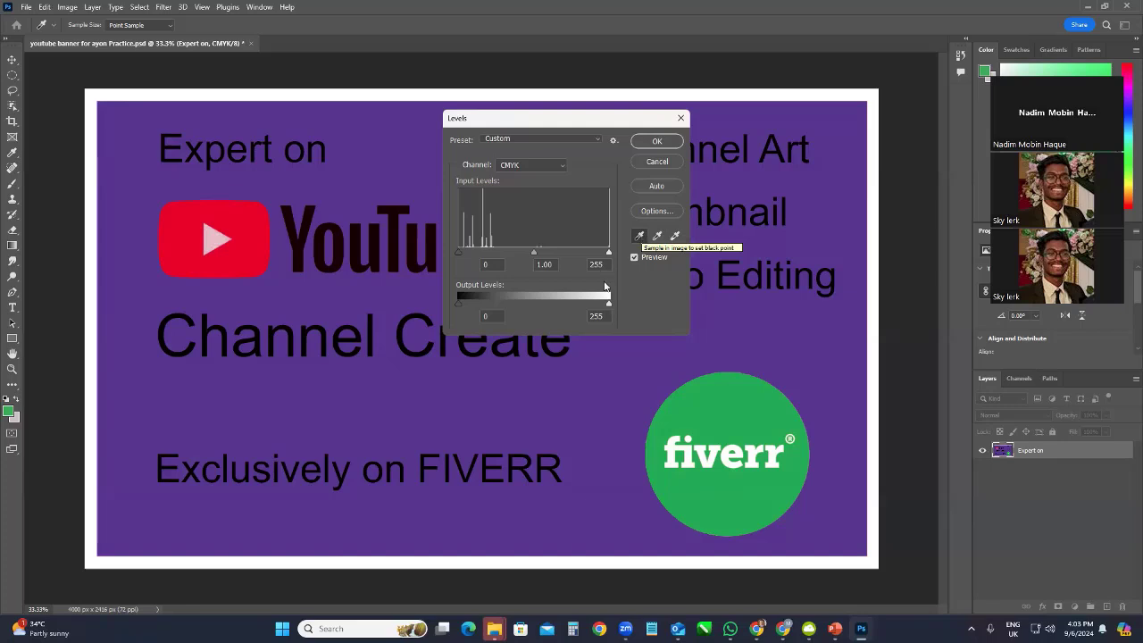
mouse_move(609, 304)
left_mouse_down()
mouse_move(587, 304)
mouse_move(612, 303)
left_mouse_up()
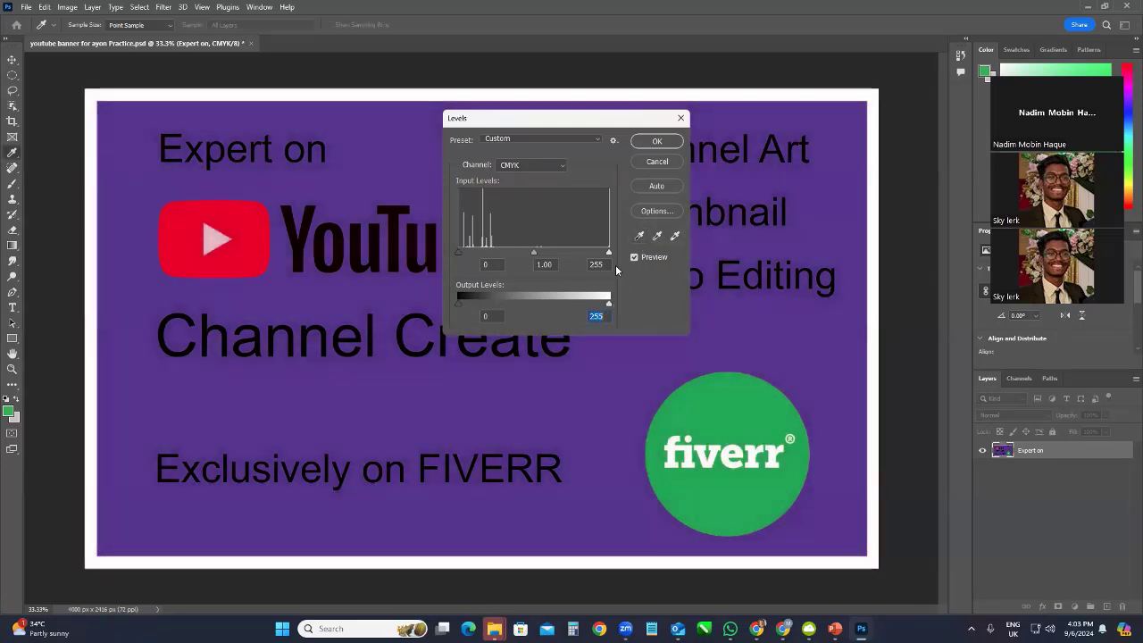
mouse_move(609, 253)
left_mouse_down()
mouse_move(577, 256)
mouse_move(611, 255)
left_mouse_up()
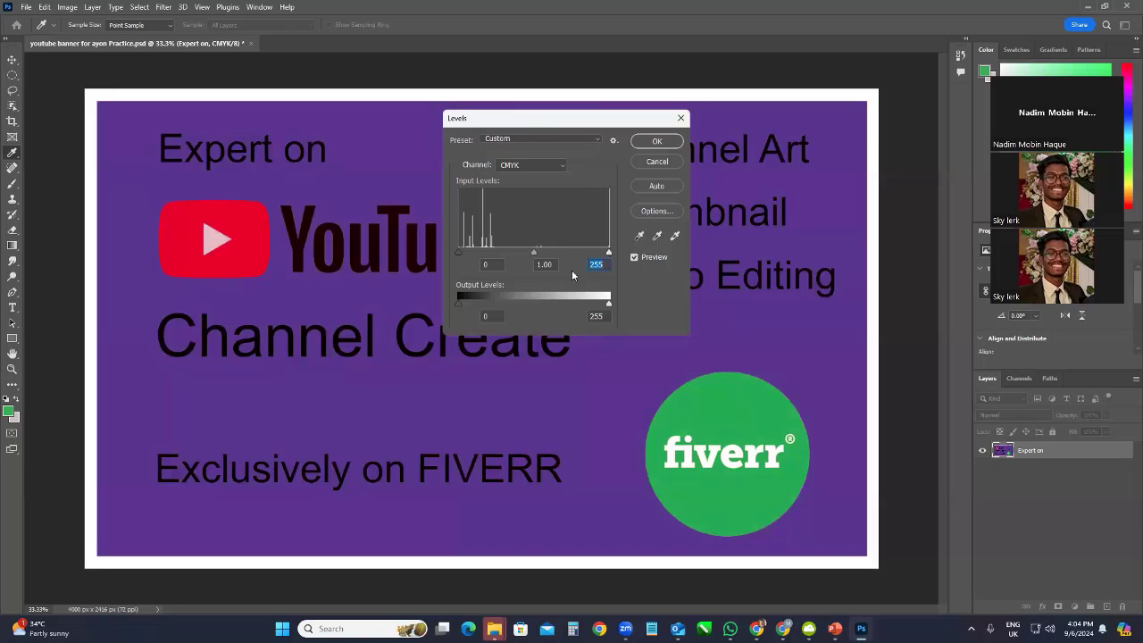
left_click(539, 141)
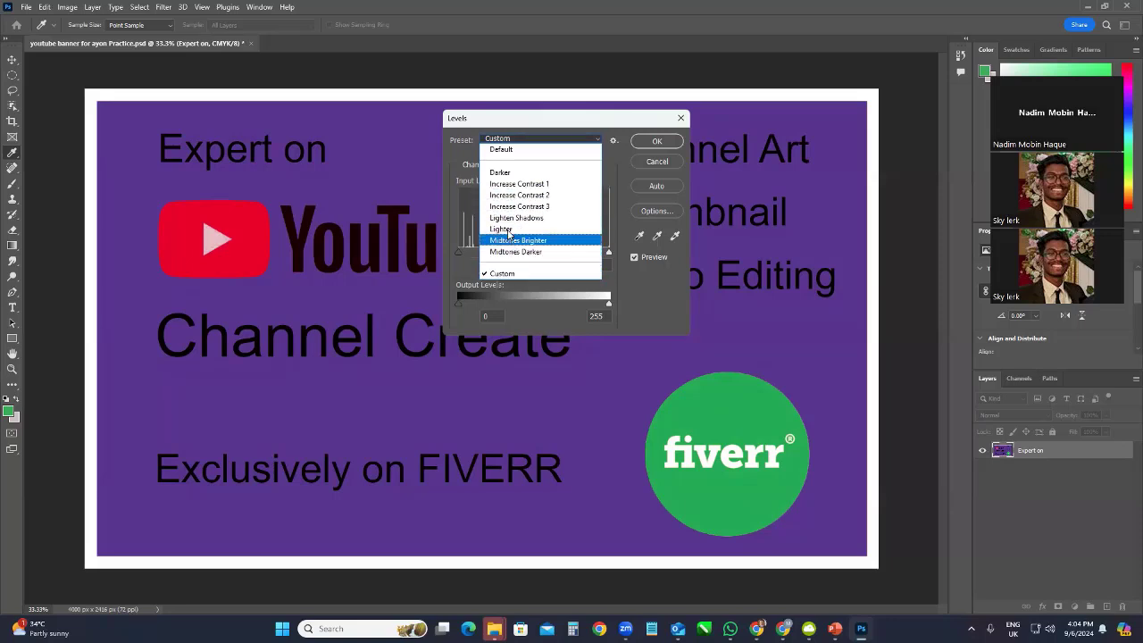
left_click(509, 149)
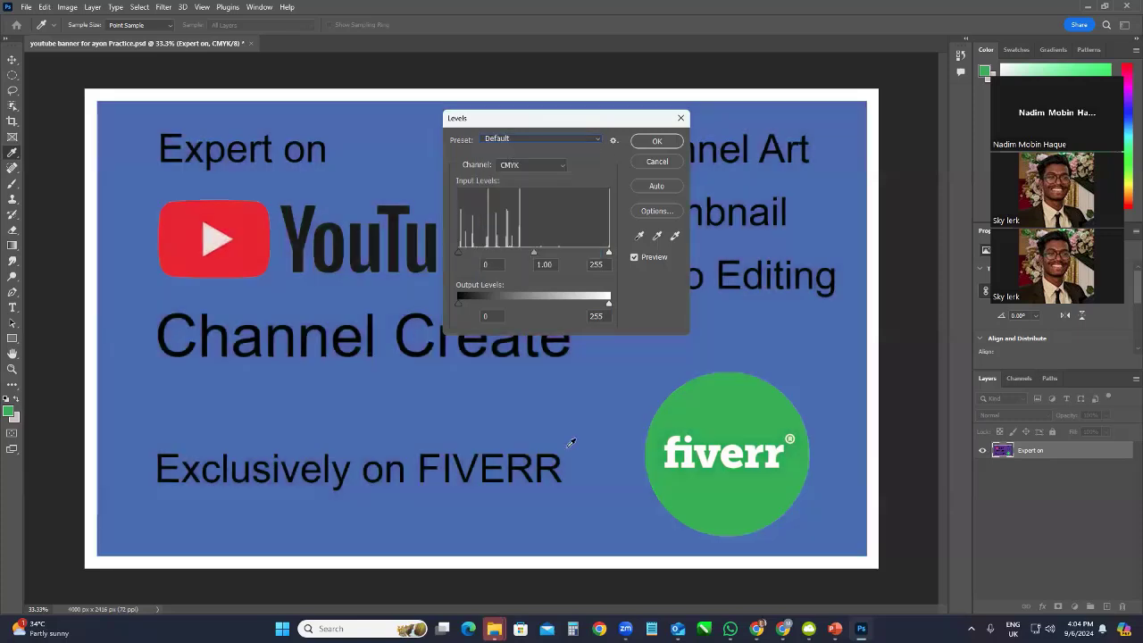
Try sampling the white and grey points from the Fiverr circle and the black point from the banner background, and cancel Levels
left_click(674, 237)
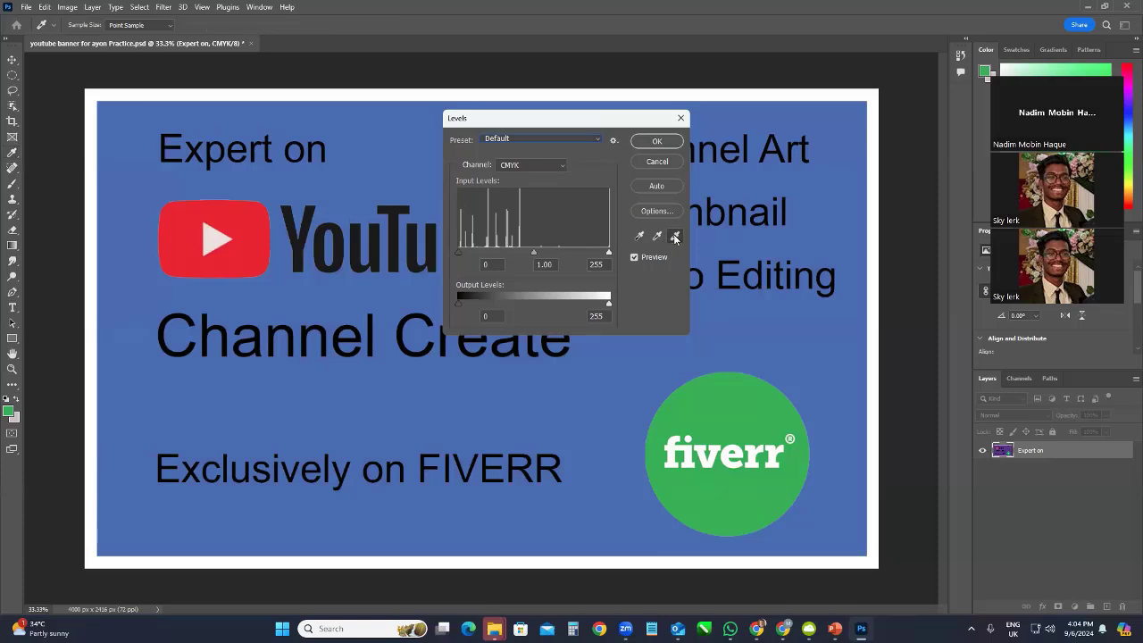
left_click(727, 402)
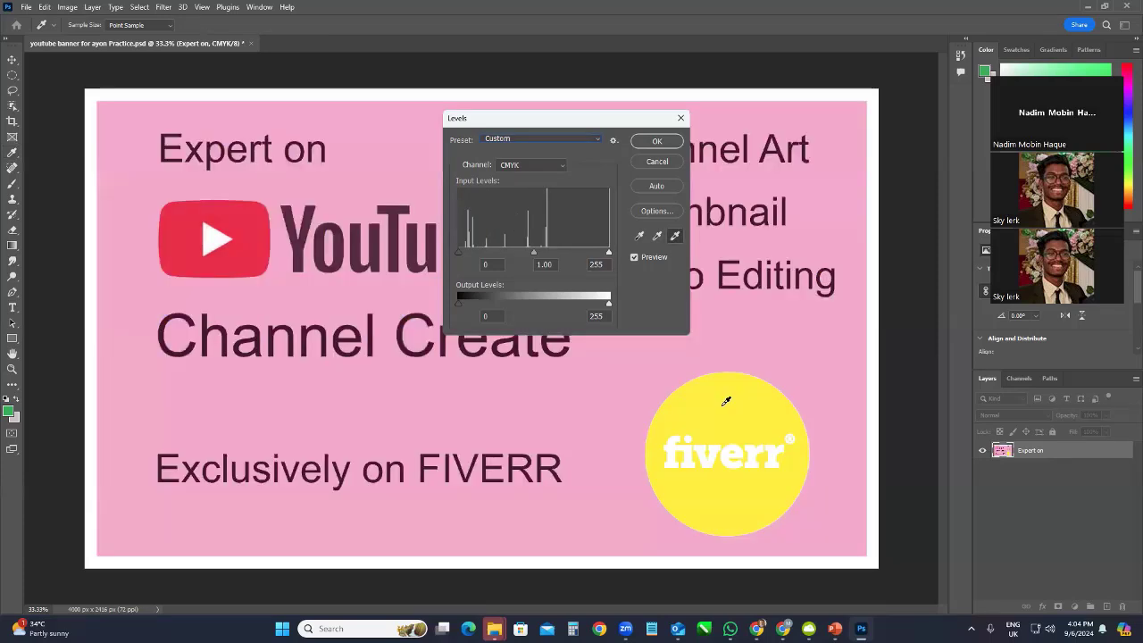
left_click(657, 236)
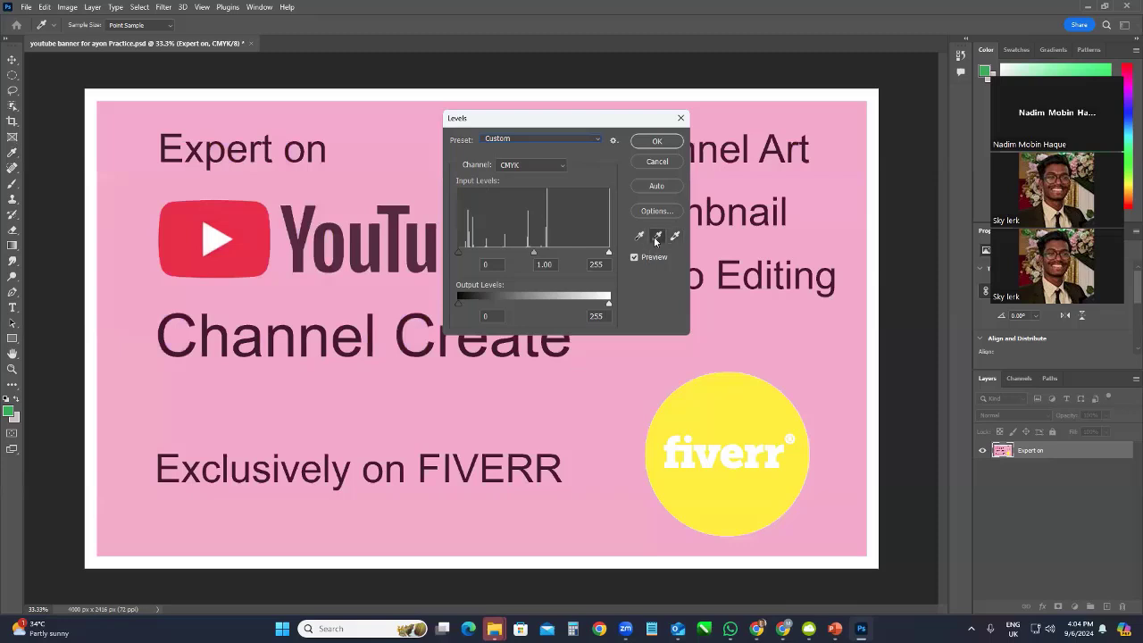
left_click(684, 396)
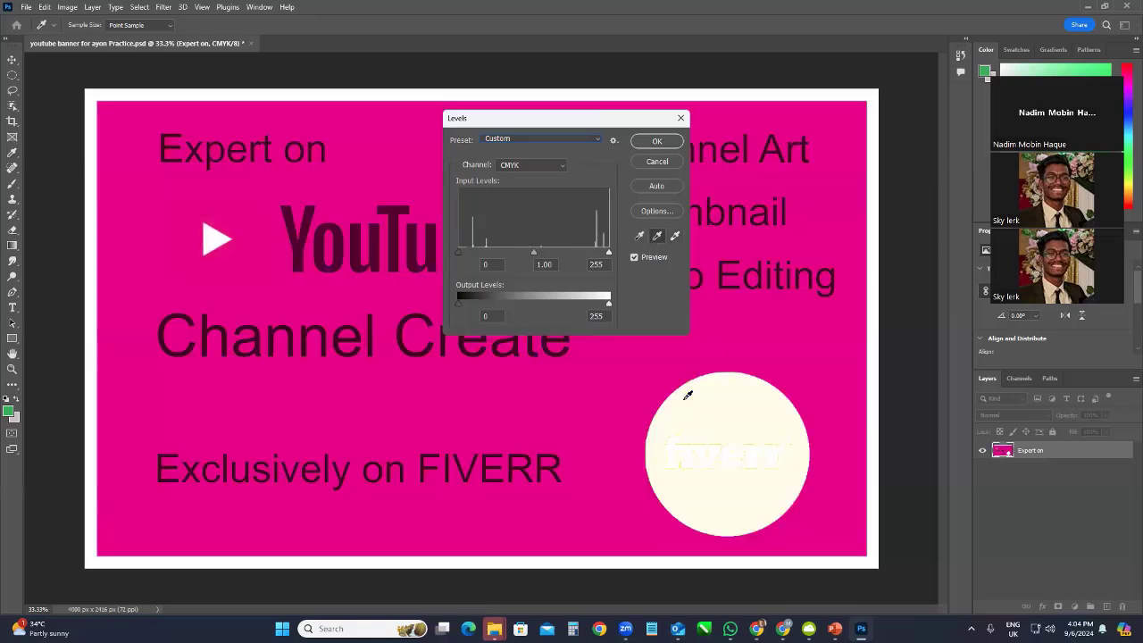
left_click(638, 236)
left_click(628, 371)
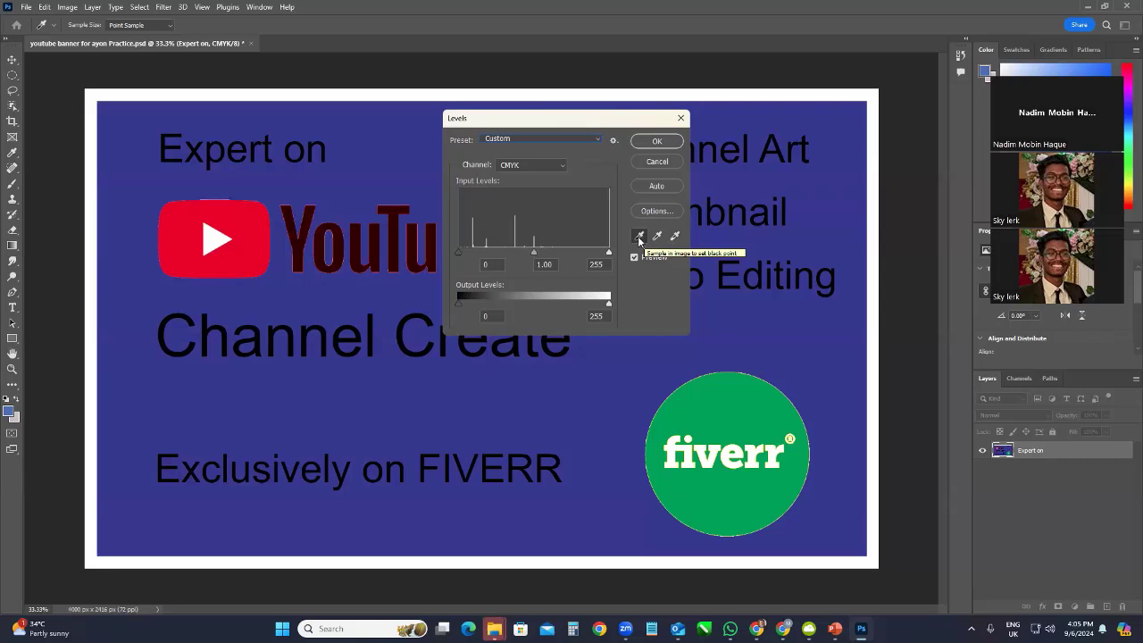
left_click(638, 236)
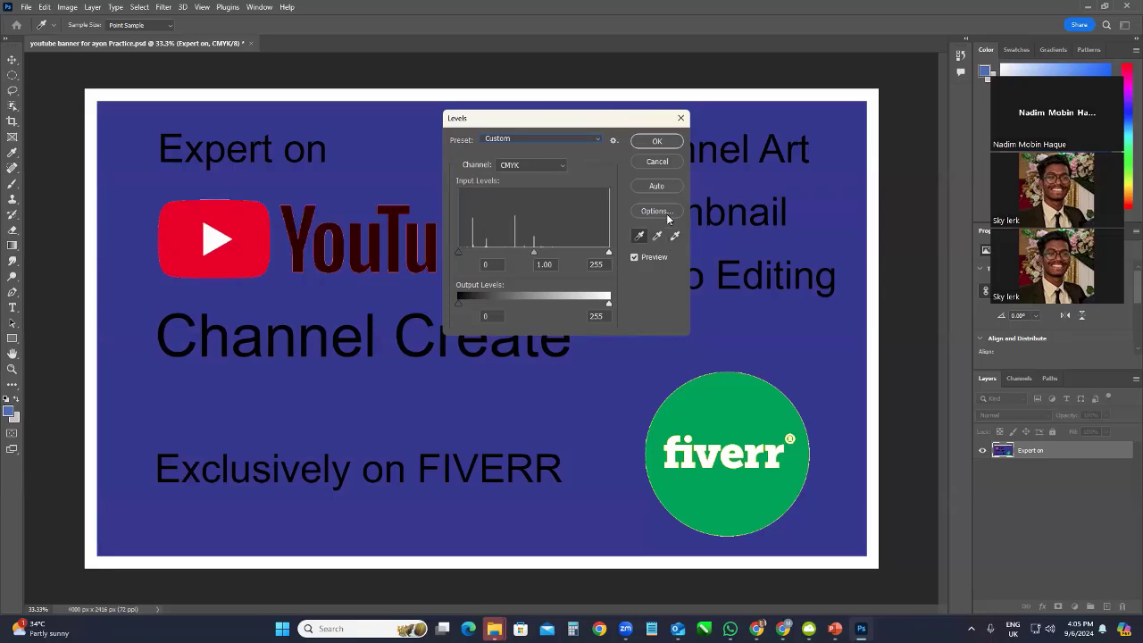
left_click(657, 162)
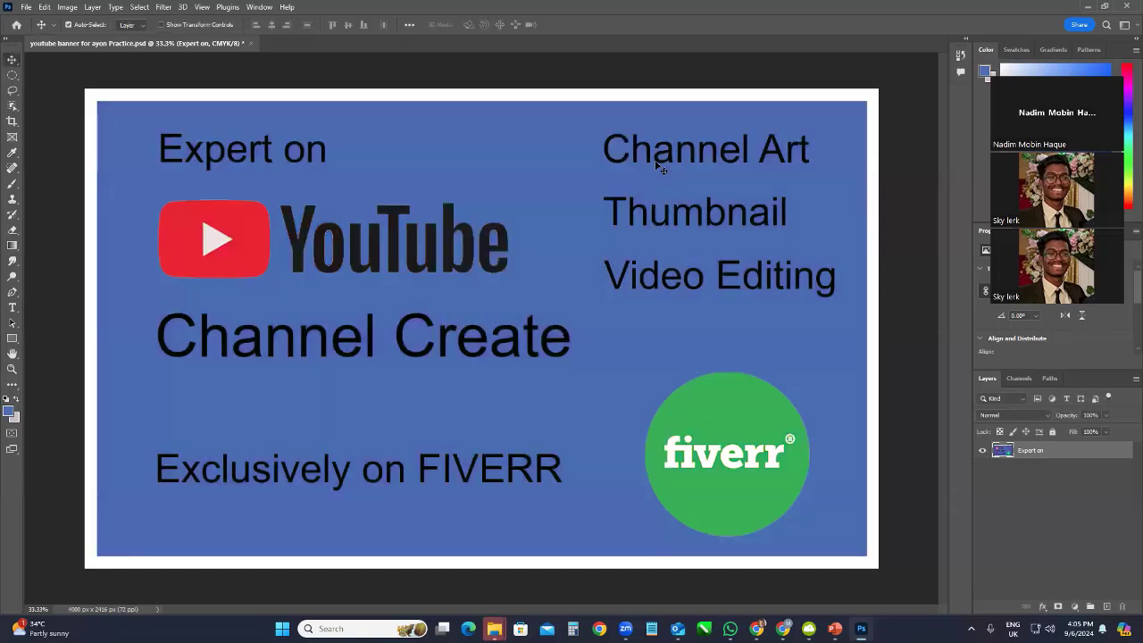
In Curves, try a CMYK curve point at input 44 and output 52, and shift the curve's start input to 31 and back to 0
left_click(68, 8)
mouse_move(84, 42)
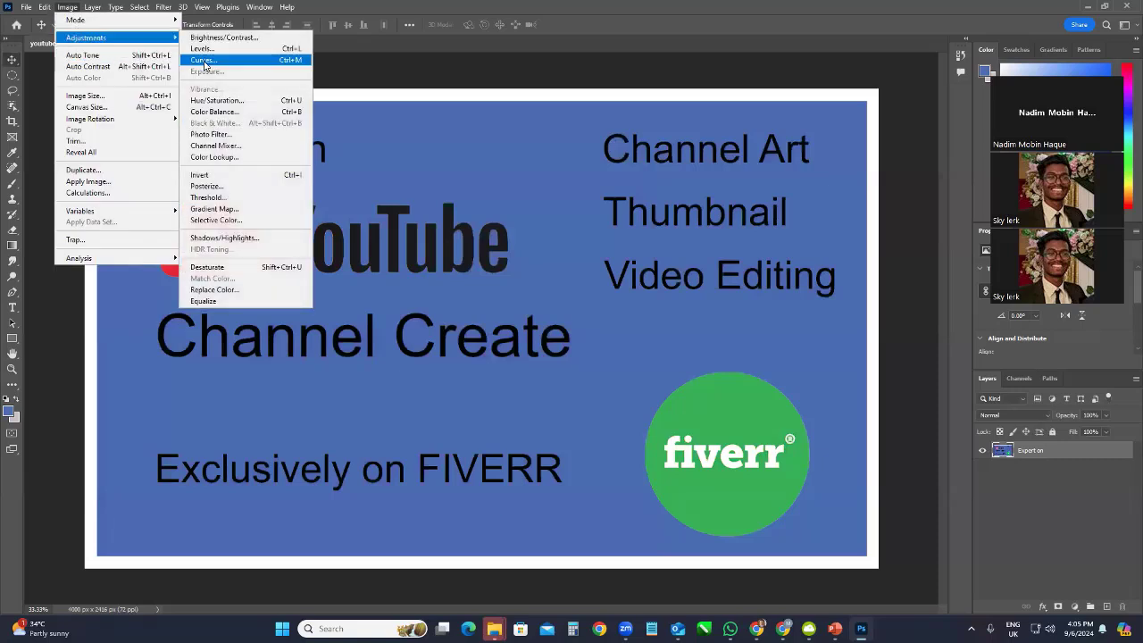
left_click(204, 61)
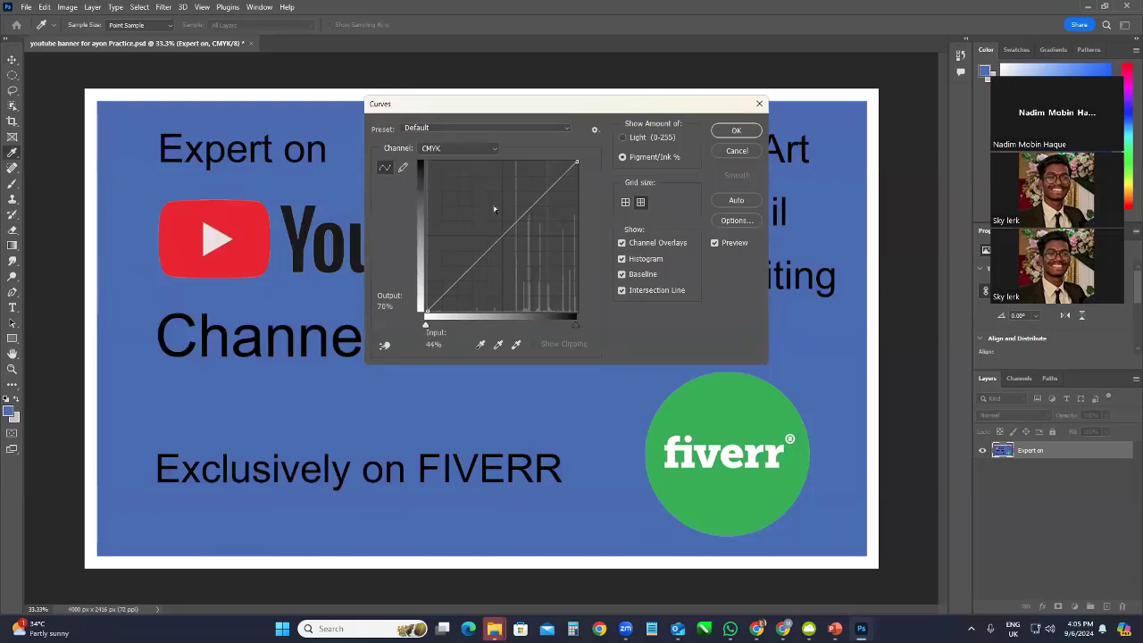
left_click(498, 236)
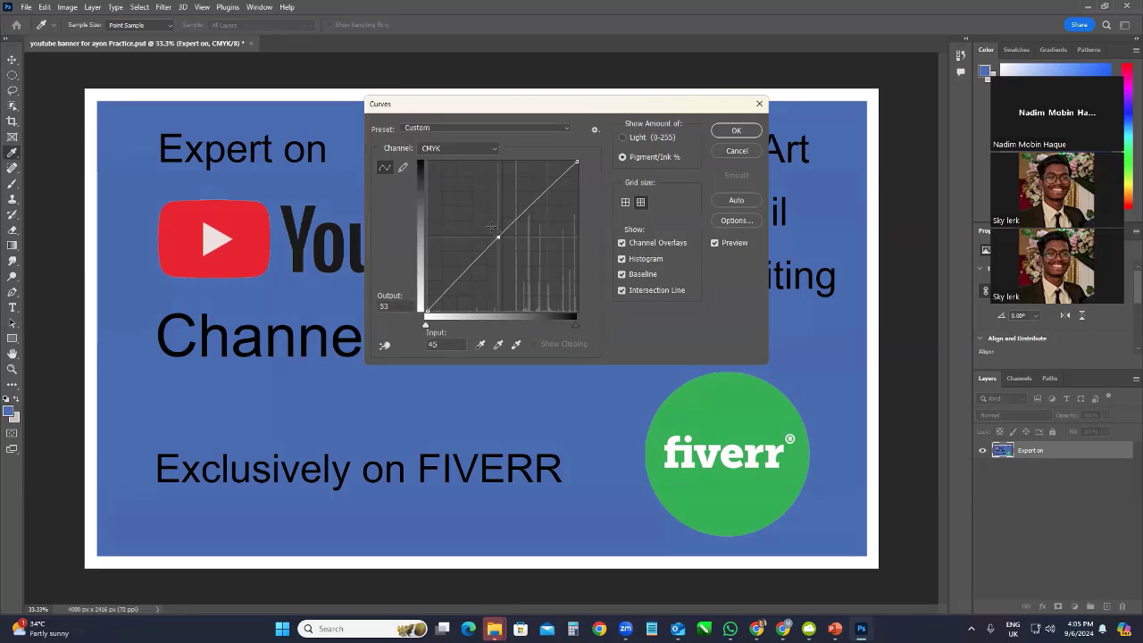
mouse_move(503, 241)
left_mouse_down()
mouse_move(490, 227)
mouse_move(470, 248)
mouse_move(473, 263)
mouse_move(502, 270)
mouse_move(483, 237)
mouse_move(503, 253)
mouse_move(483, 234)
mouse_move(506, 243)
mouse_move(493, 233)
left_mouse_up()
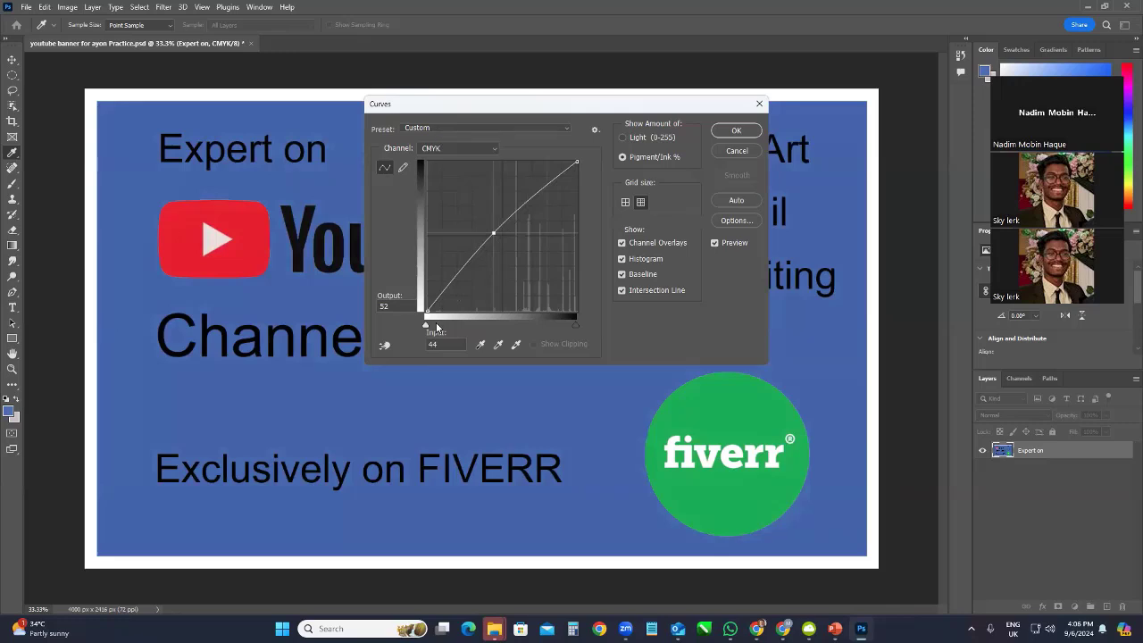
left_click_drag(425, 322, 471, 326)
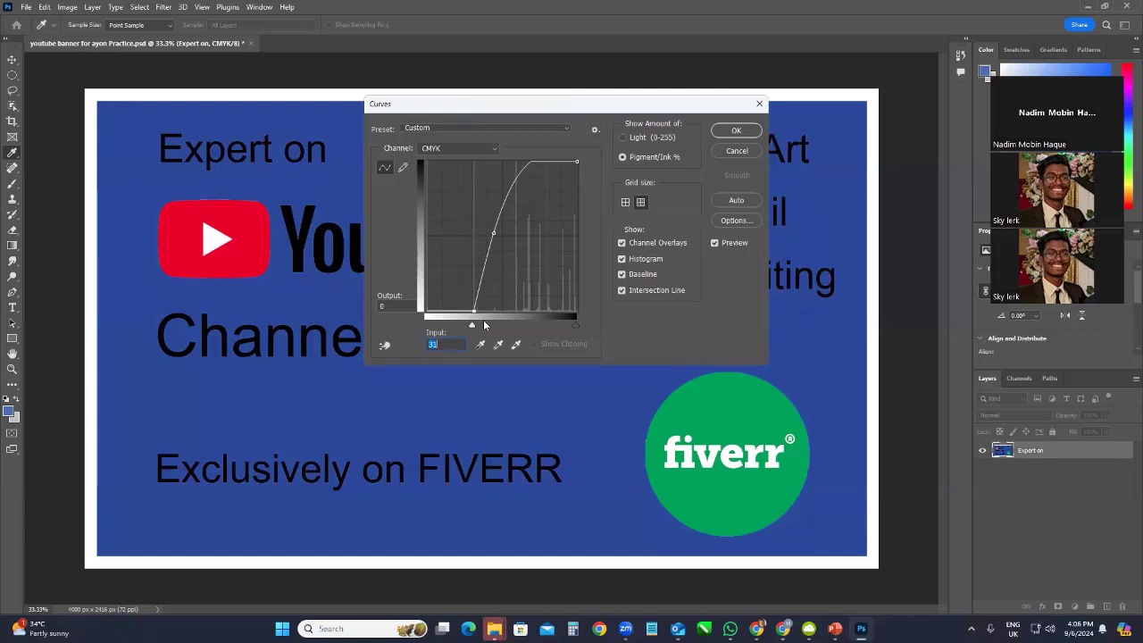
left_click_drag(473, 327, 414, 319)
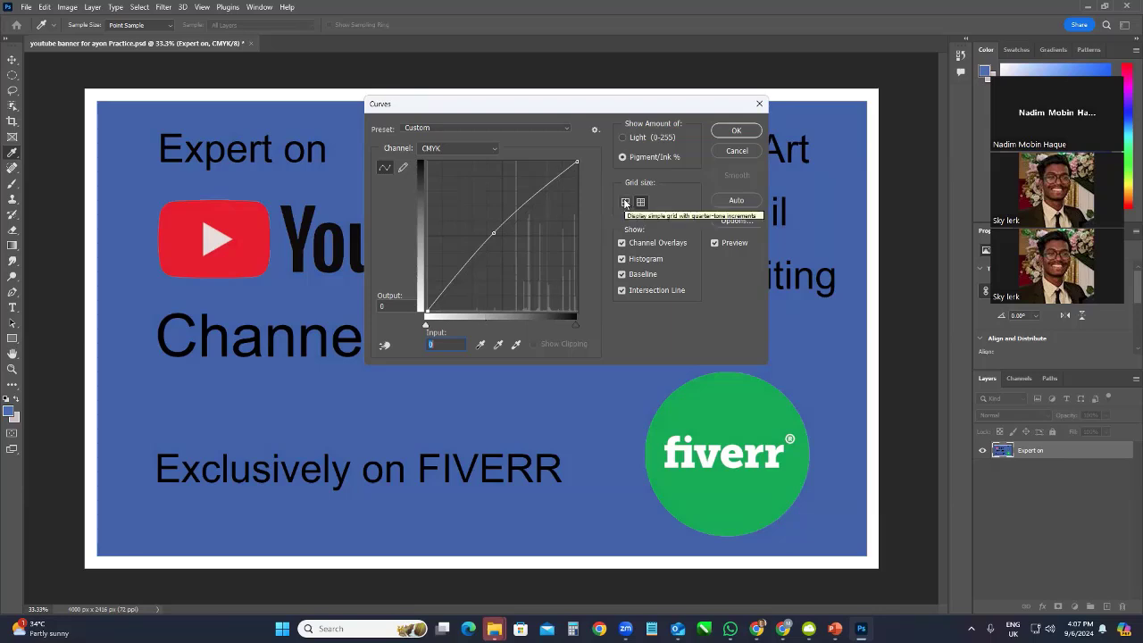
Switch the Curves grid to quarter-tone increments and back to the detailed grid, and cancel the Curves adjustment
left_click(625, 203)
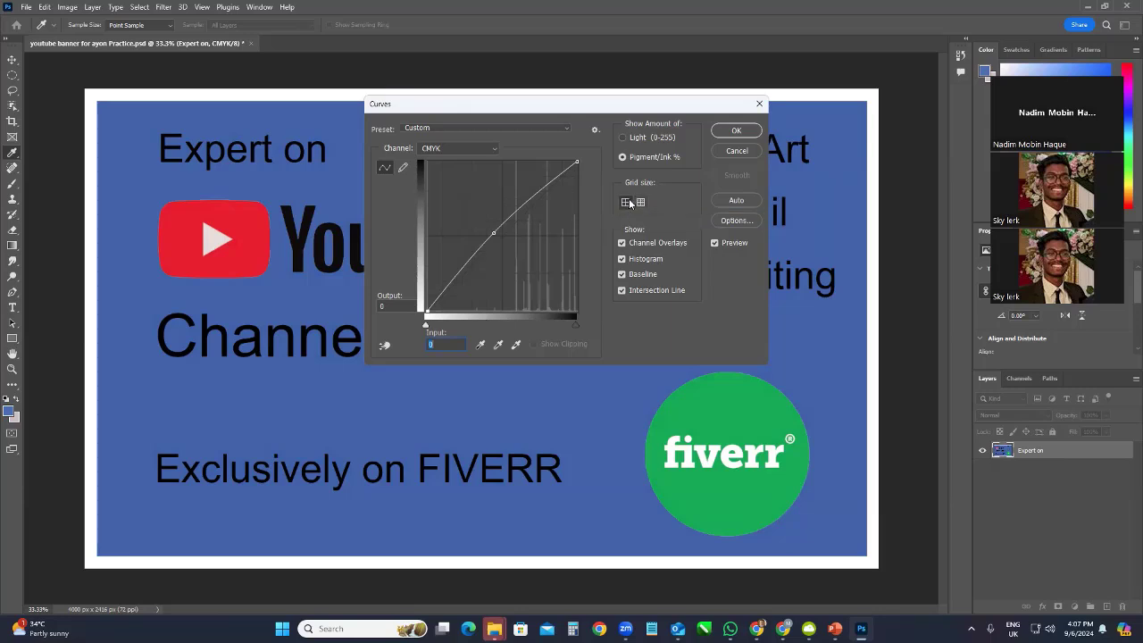
left_click(640, 204)
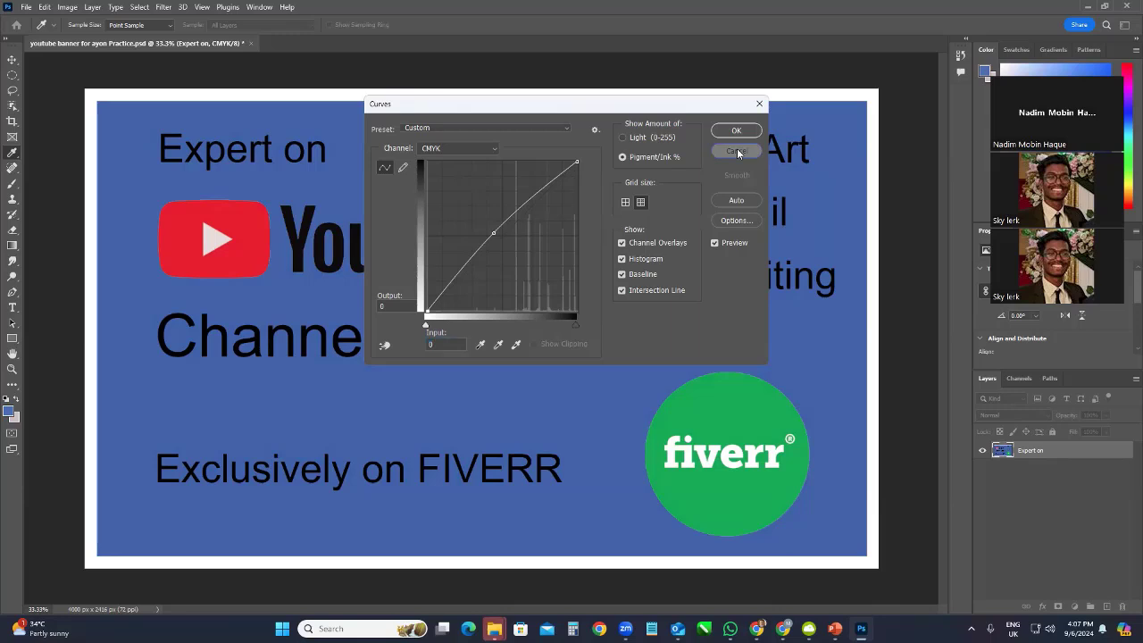
left_click(738, 152)
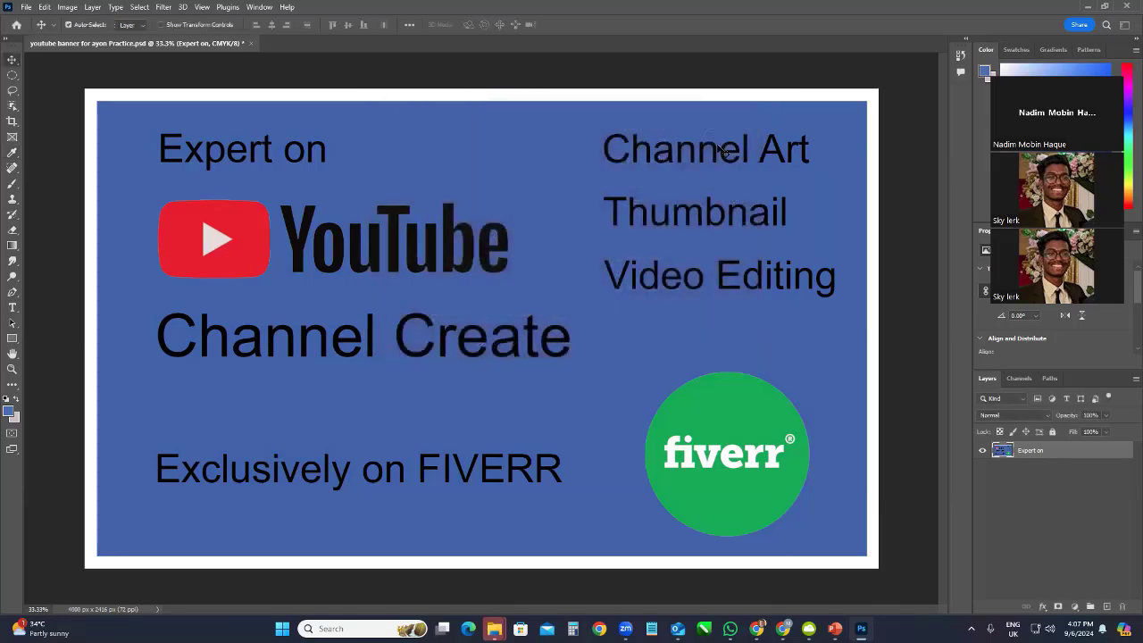
In Hue/Saturation, set the Master saturation to +13, try hues of +18, +36 and -112, and set the hue to -55
left_click(68, 7)
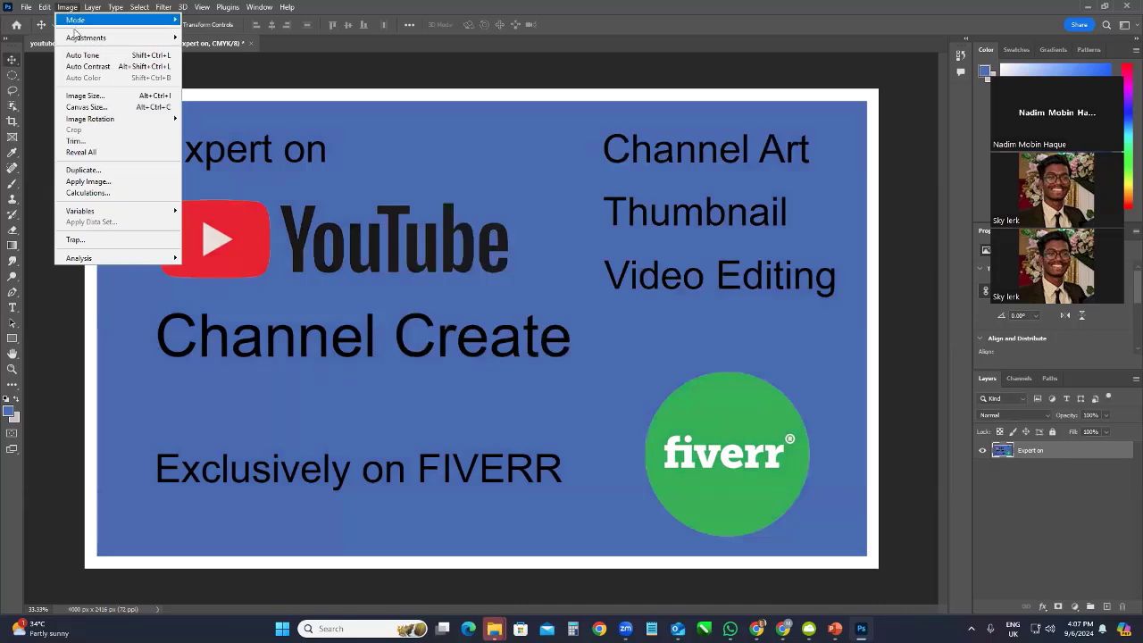
mouse_move(77, 38)
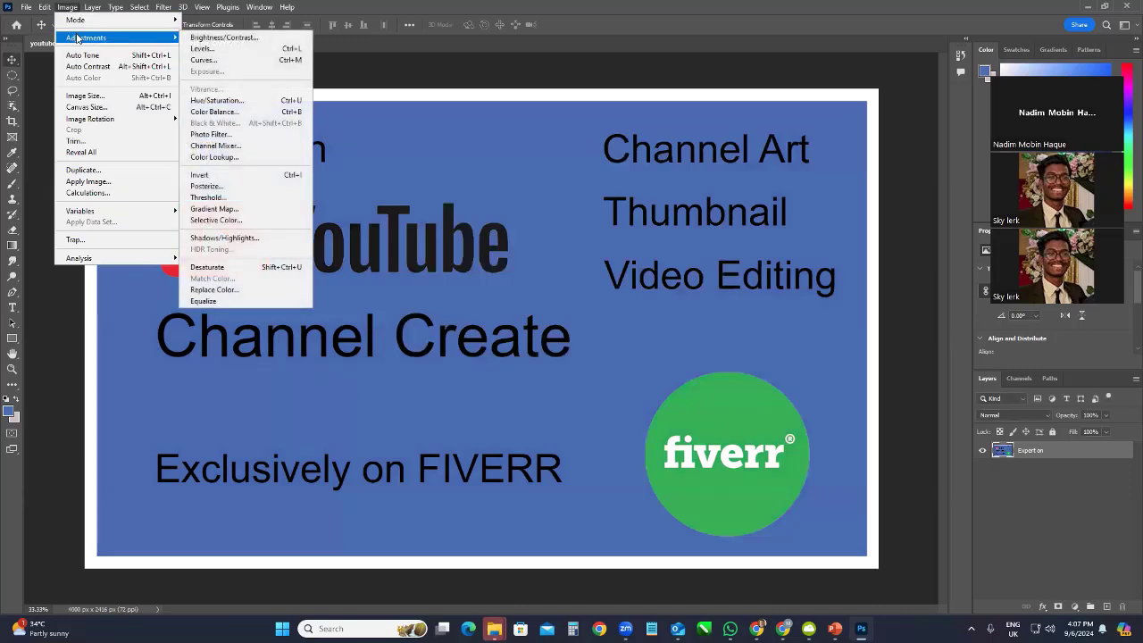
left_click(216, 101)
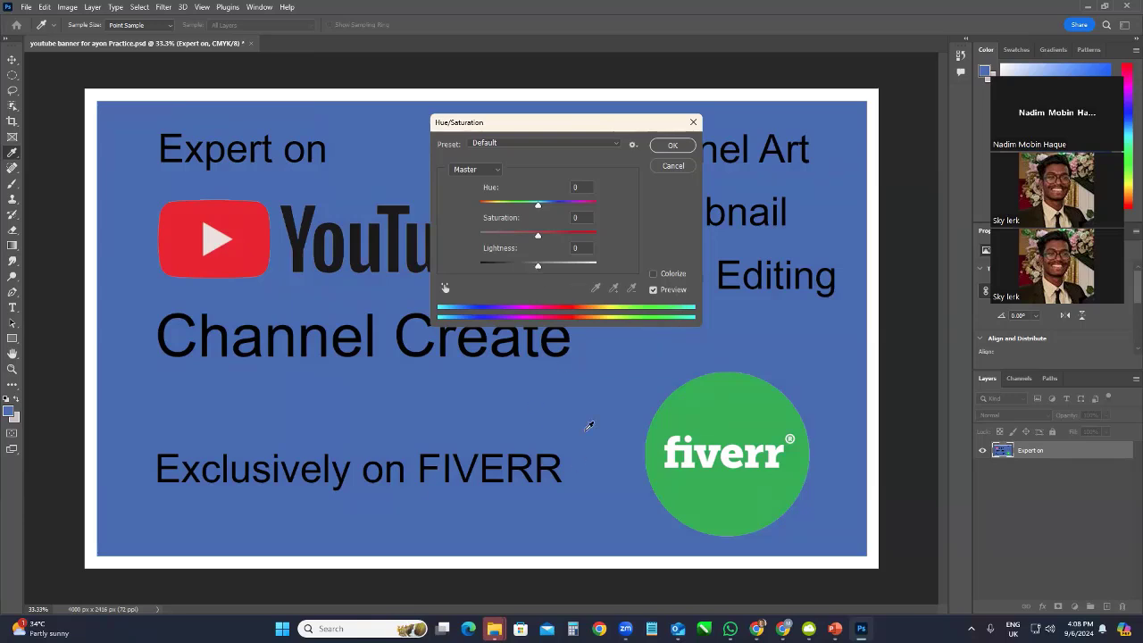
left_click(653, 290)
left_click_drag(539, 208, 548, 239)
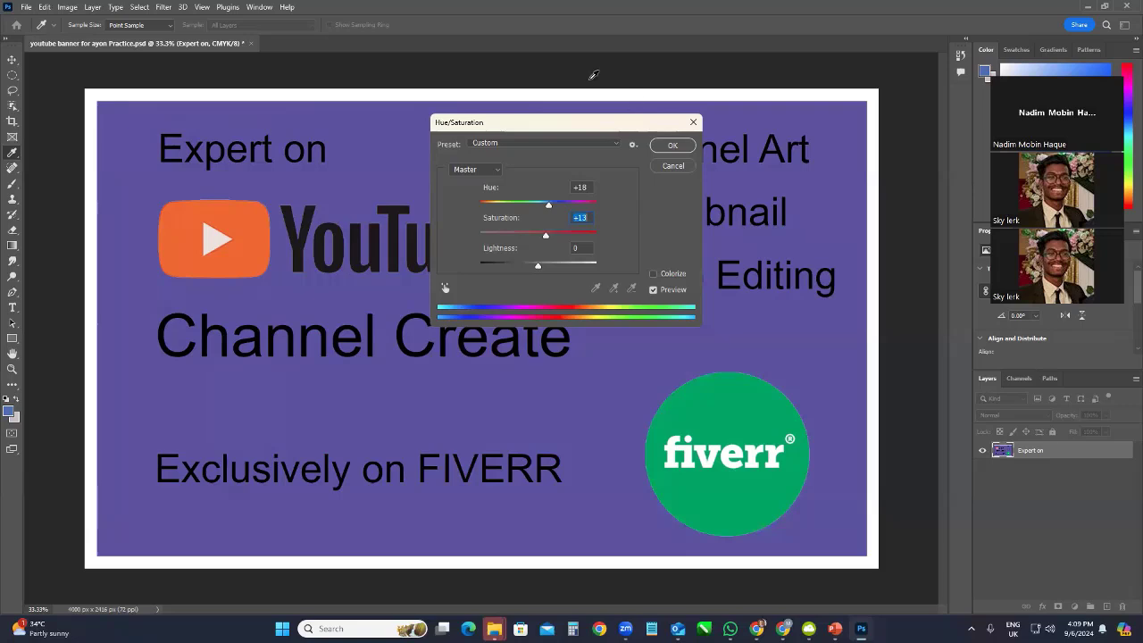
mouse_move(550, 206)
left_mouse_down()
mouse_move(606, 208)
mouse_move(560, 208)
left_mouse_up()
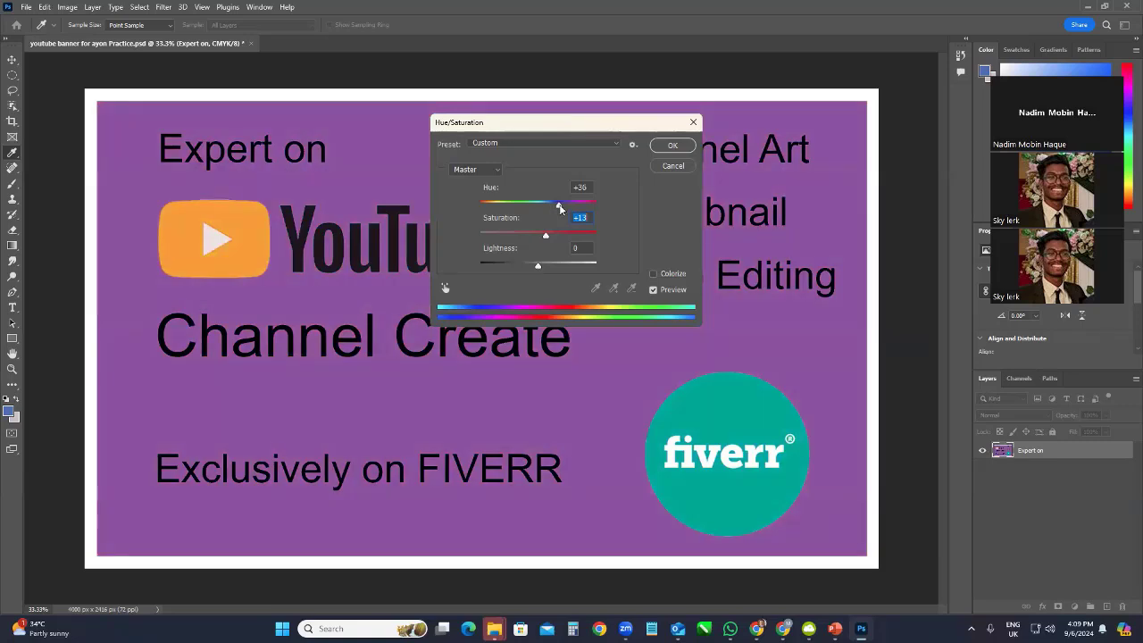
left_click_drag(560, 208, 498, 208)
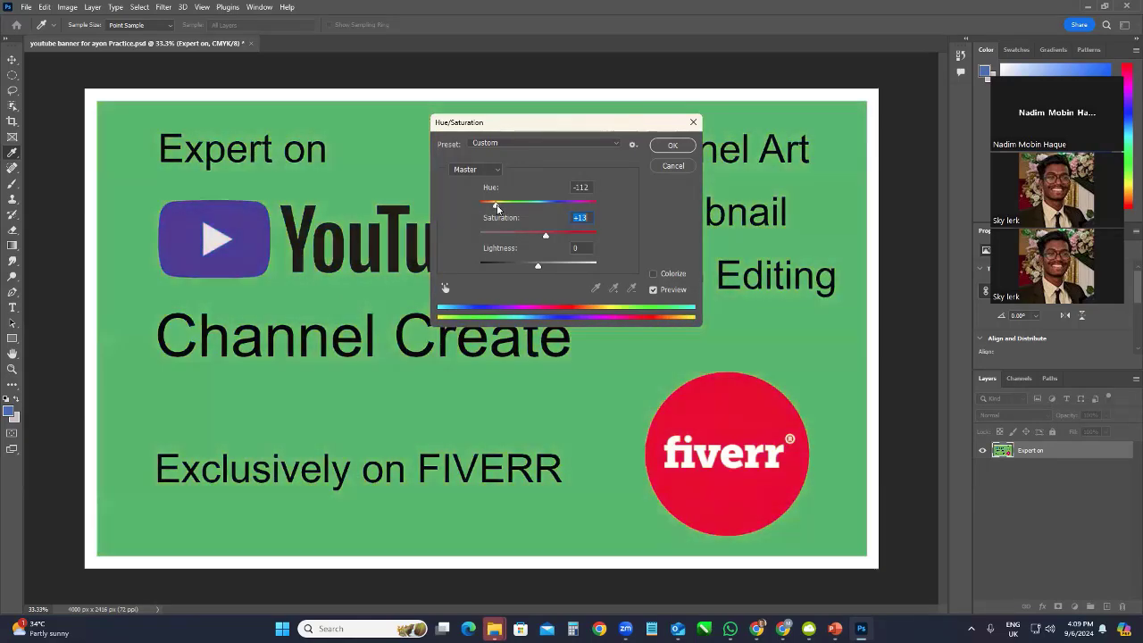
left_click_drag(498, 208, 510, 208)
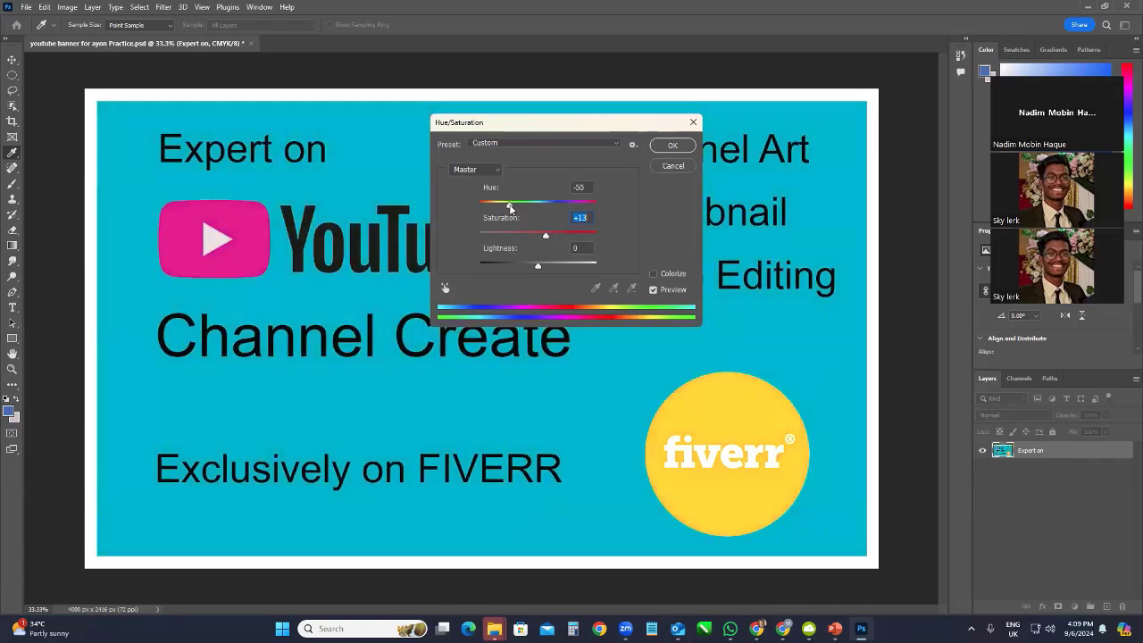
Try Master lightness values of -100 and +5 in Hue/Saturation, and cancel the adjustment
left_click_drag(538, 266, 468, 262)
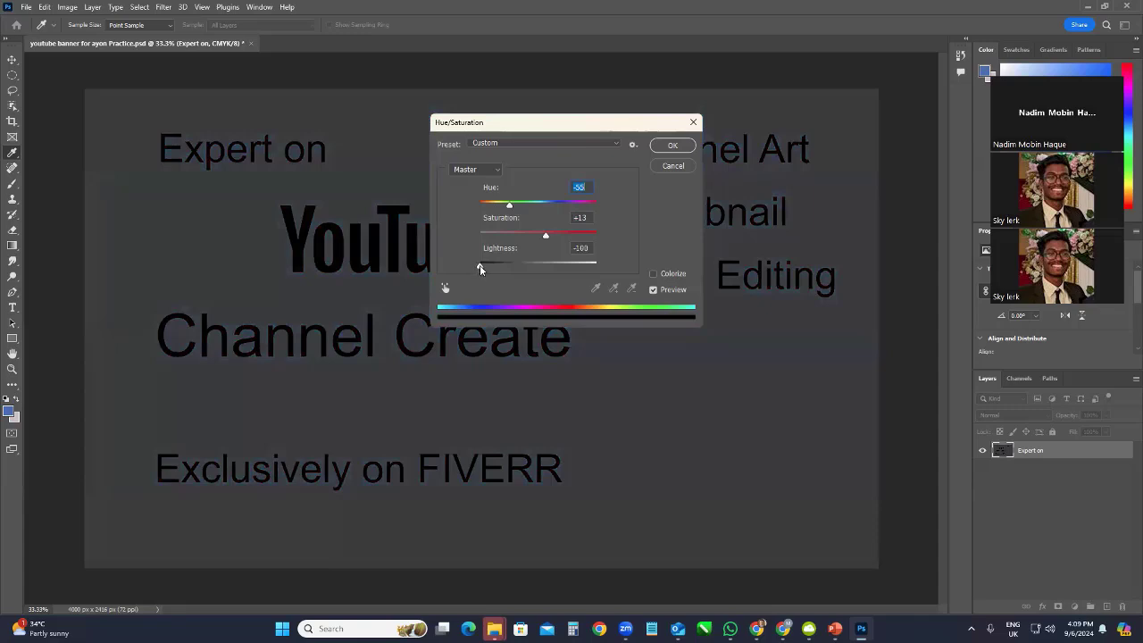
left_click_drag(481, 266, 541, 265)
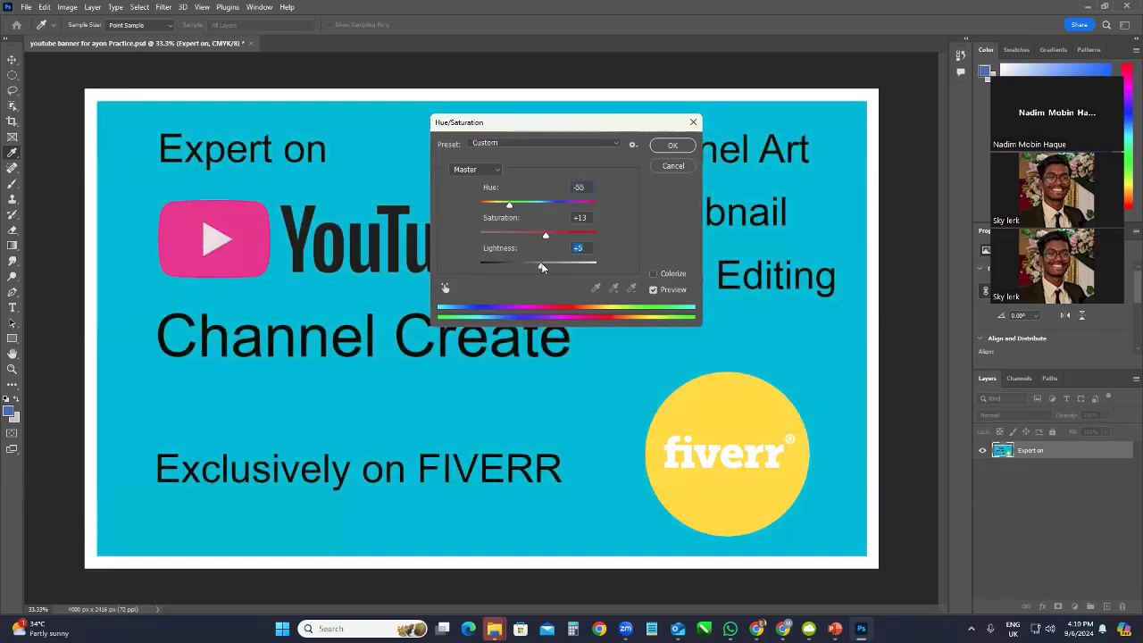
left_click(496, 171)
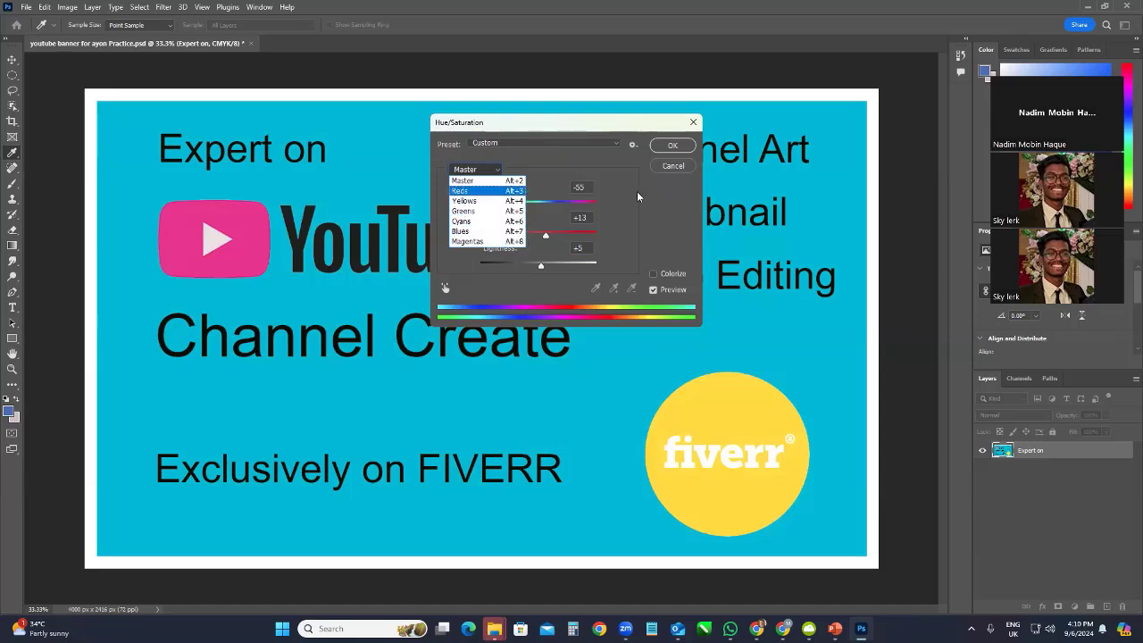
left_click(671, 167)
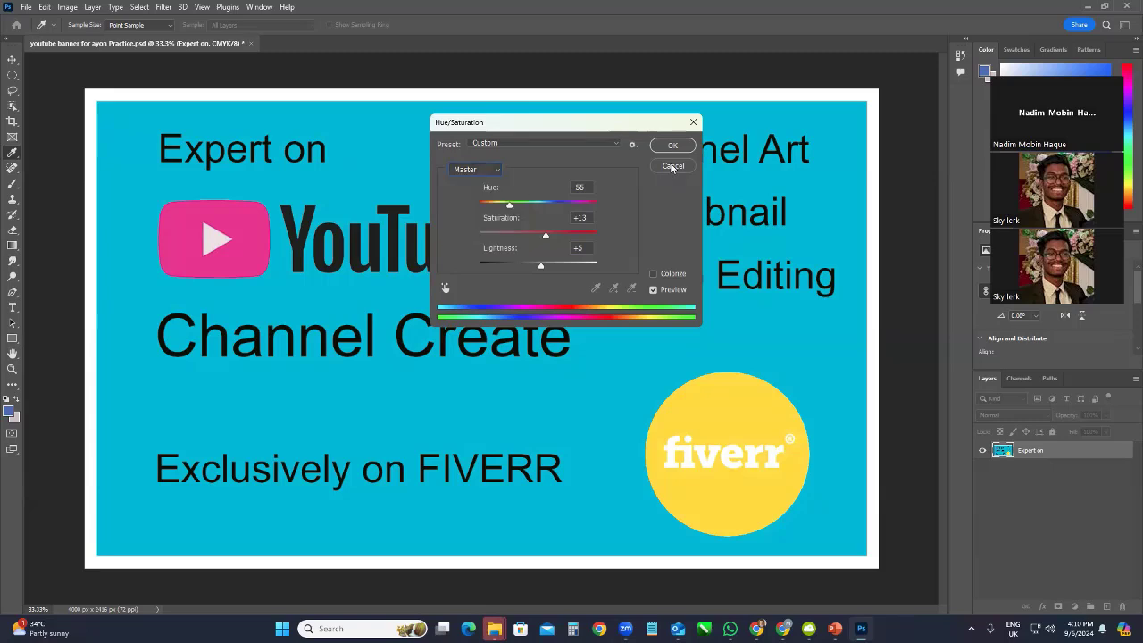
left_click(673, 167)
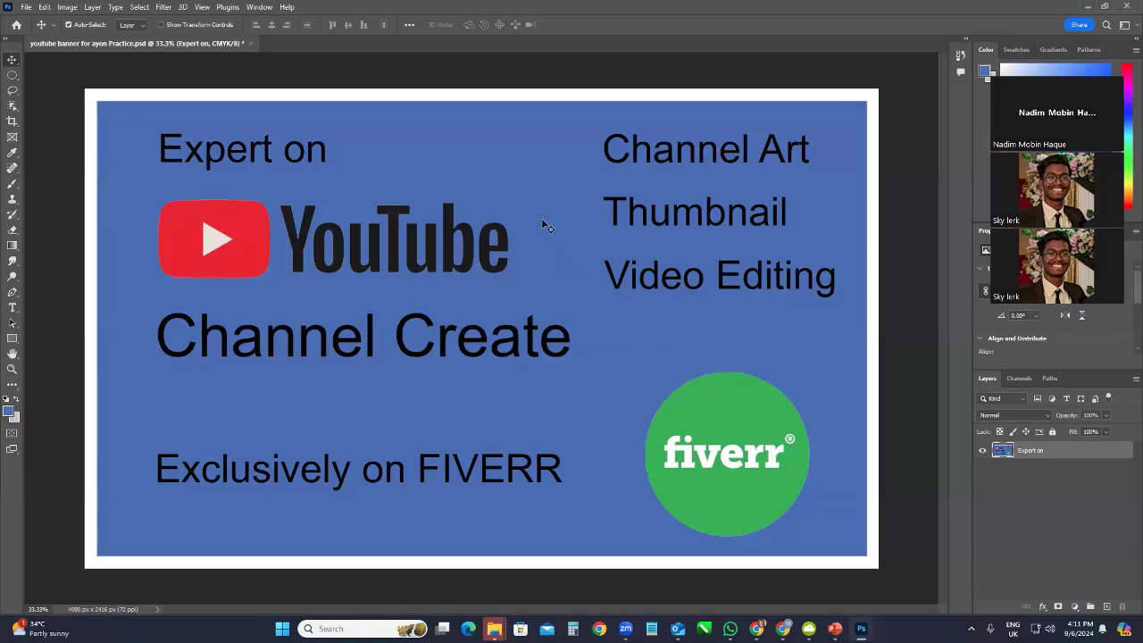
Use Replace Color to sample the green Fiverr circle, shift its hue to -97, and apply the orange result
left_click(68, 7)
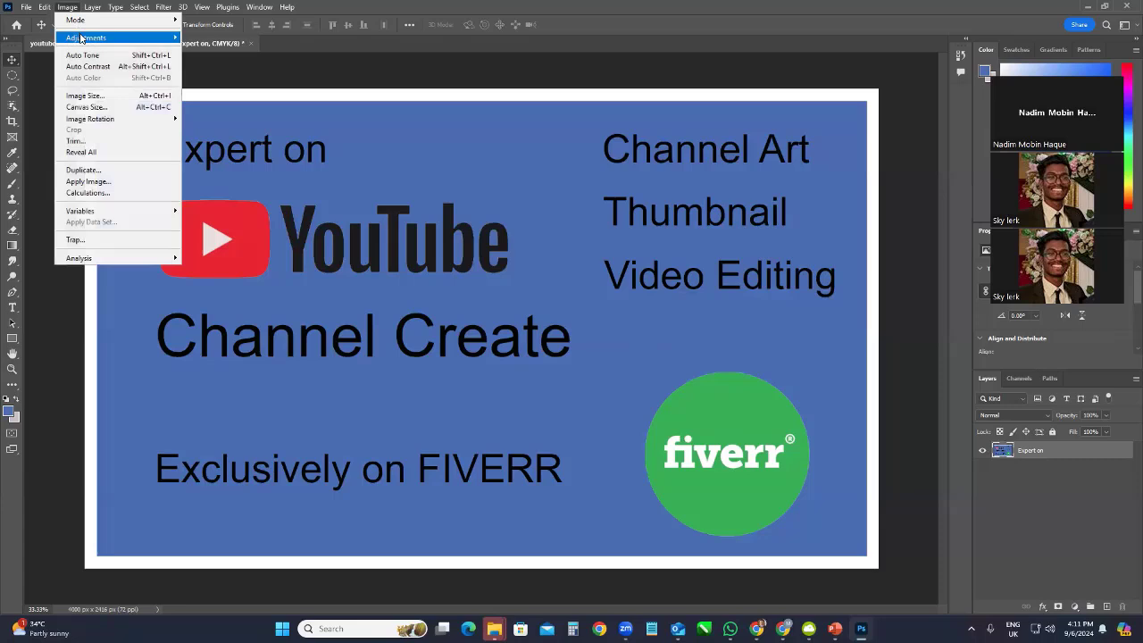
mouse_move(84, 39)
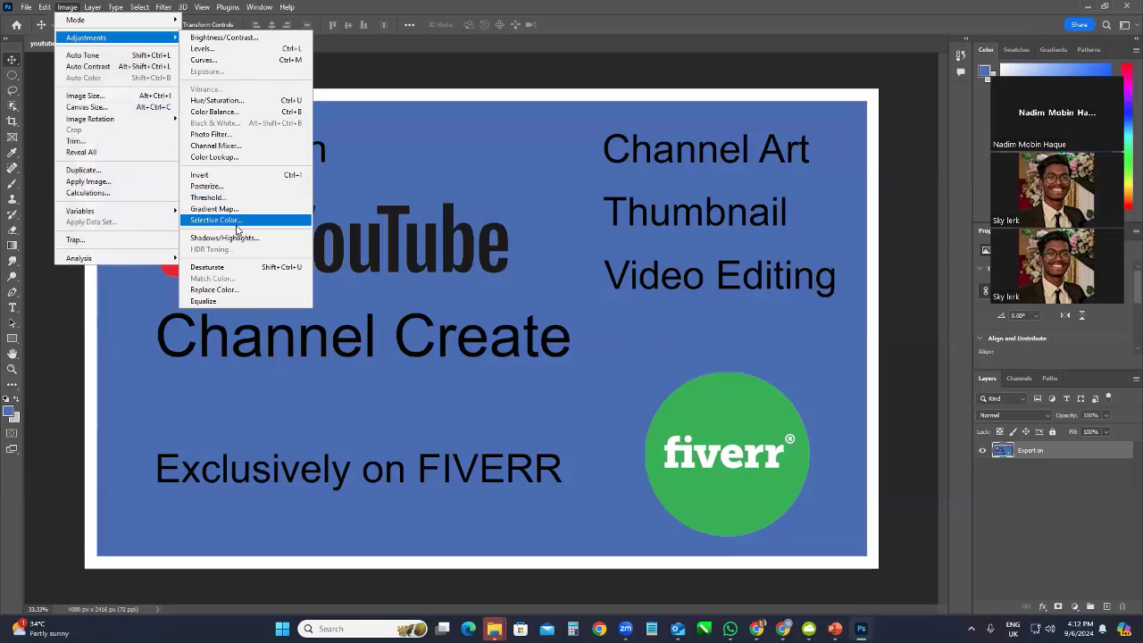
left_click(214, 290)
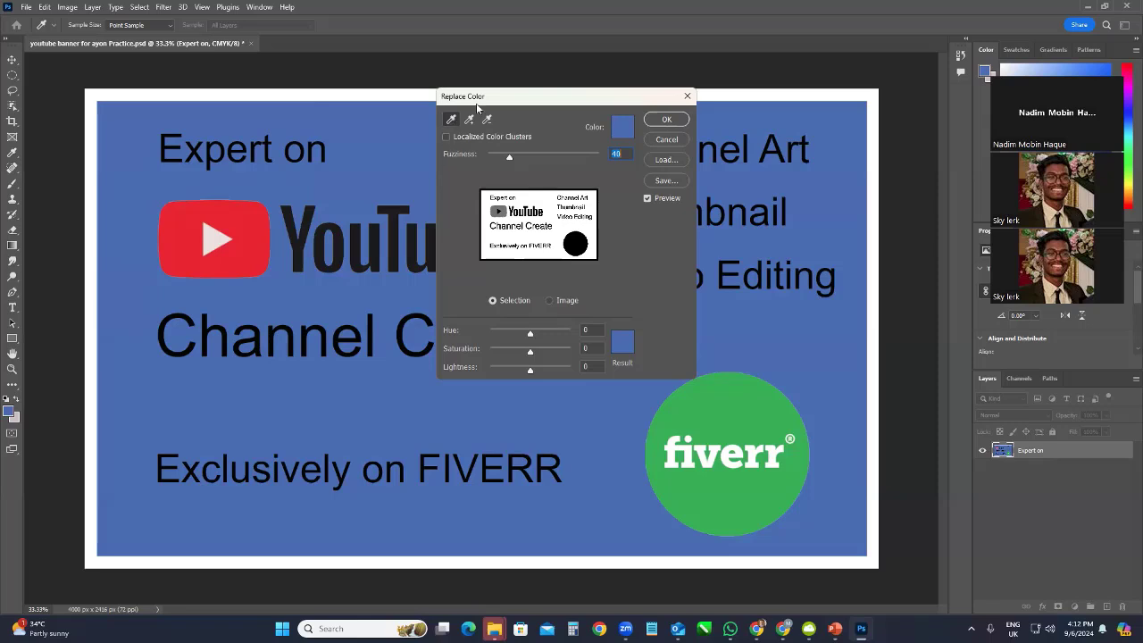
left_click(746, 406)
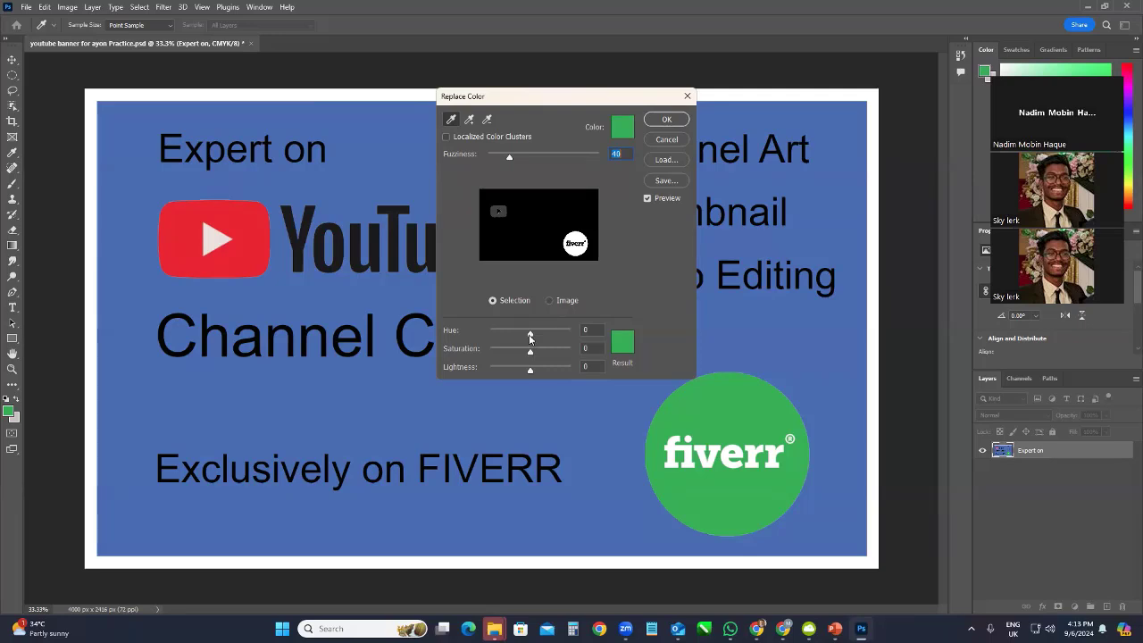
left_click_drag(529, 336, 509, 338)
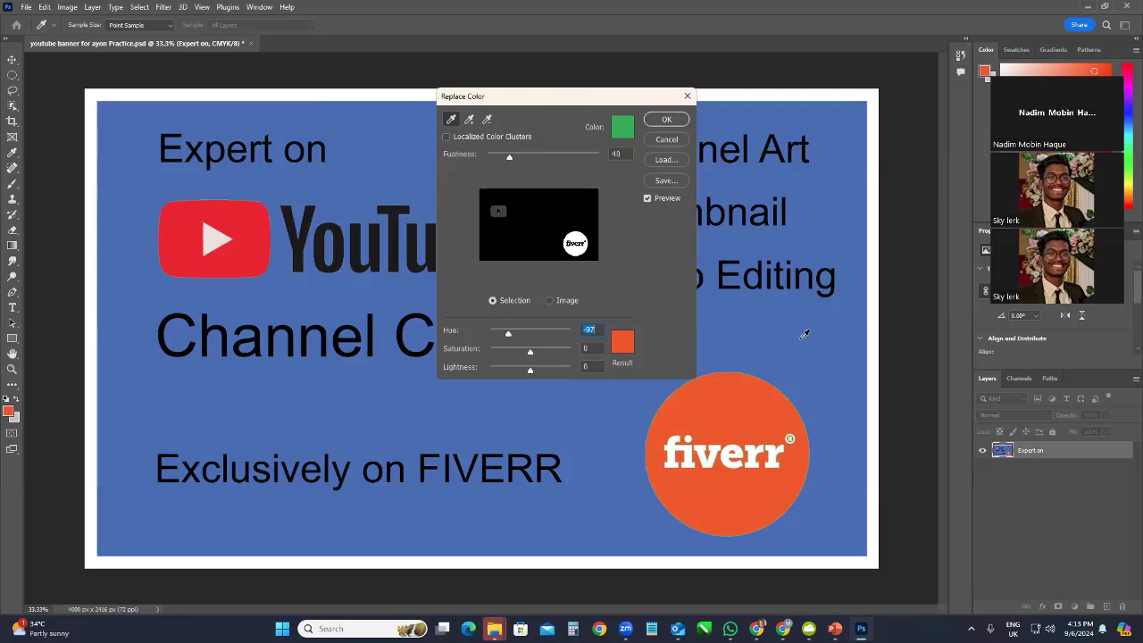
left_click(666, 120)
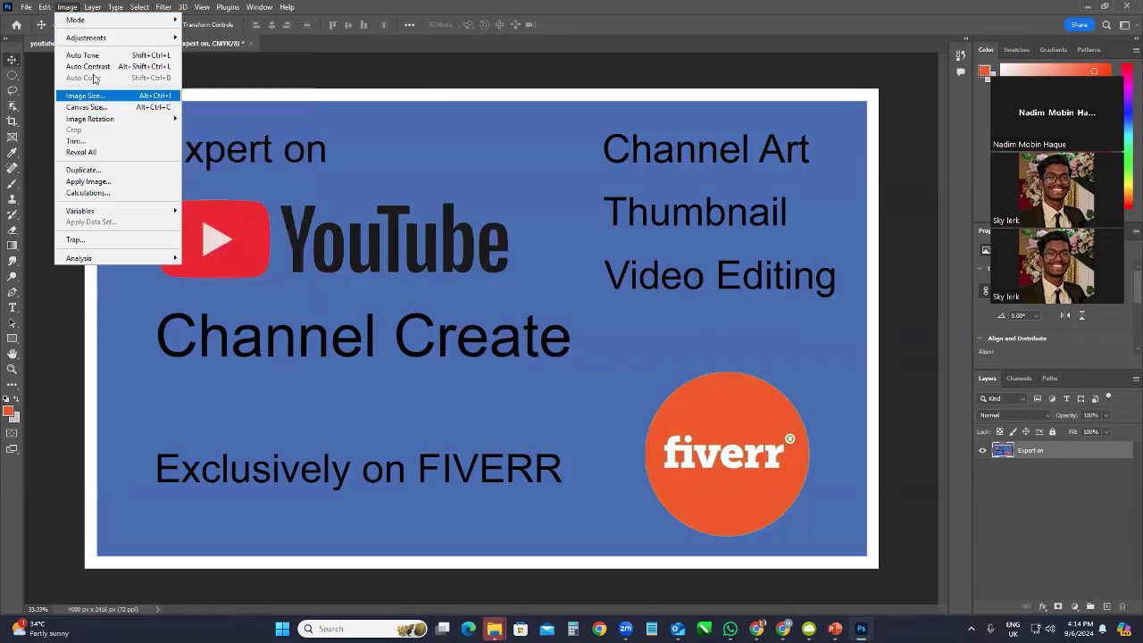
In Replace Color, sample the dark YouTube lettering and try hue +4, saturation +4 and lightness -5
mouse_move(93, 41)
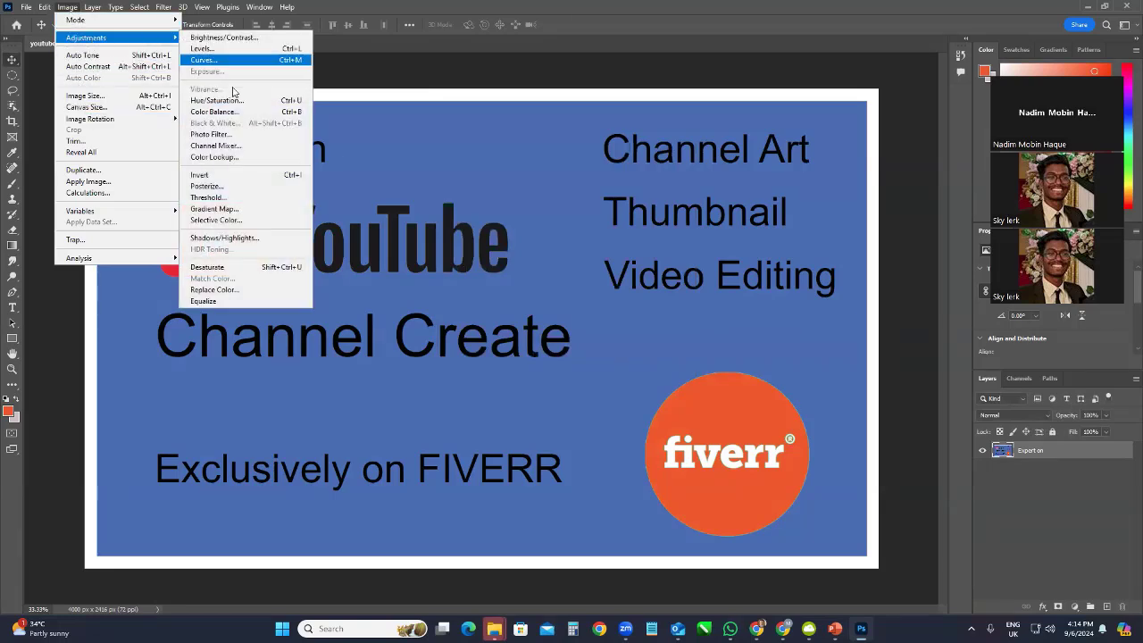
left_click(217, 291)
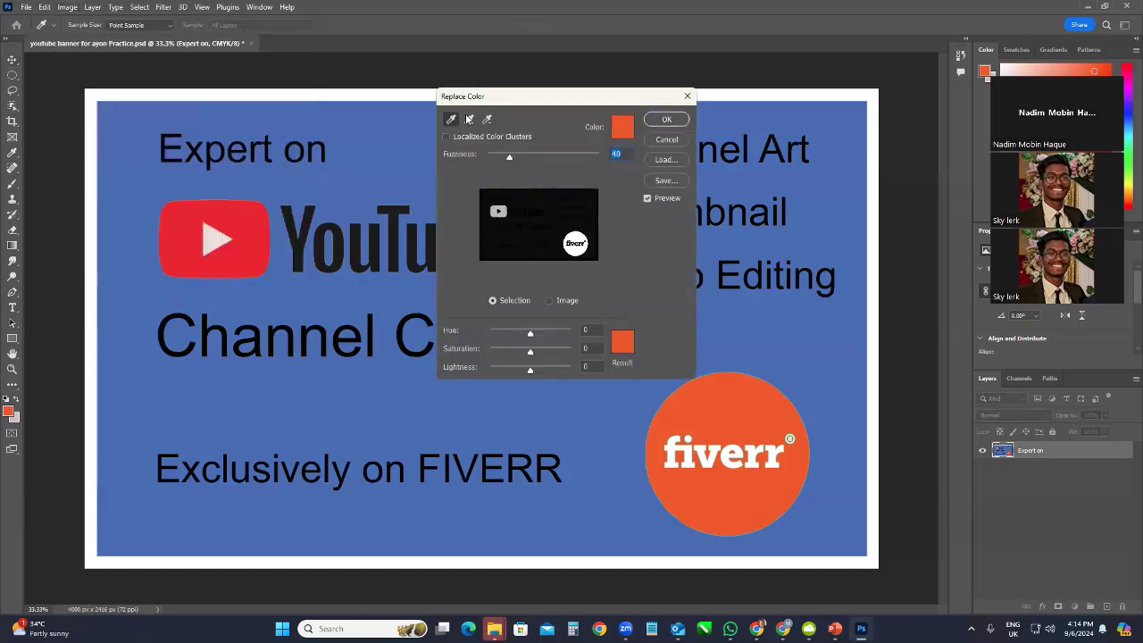
left_click(342, 255)
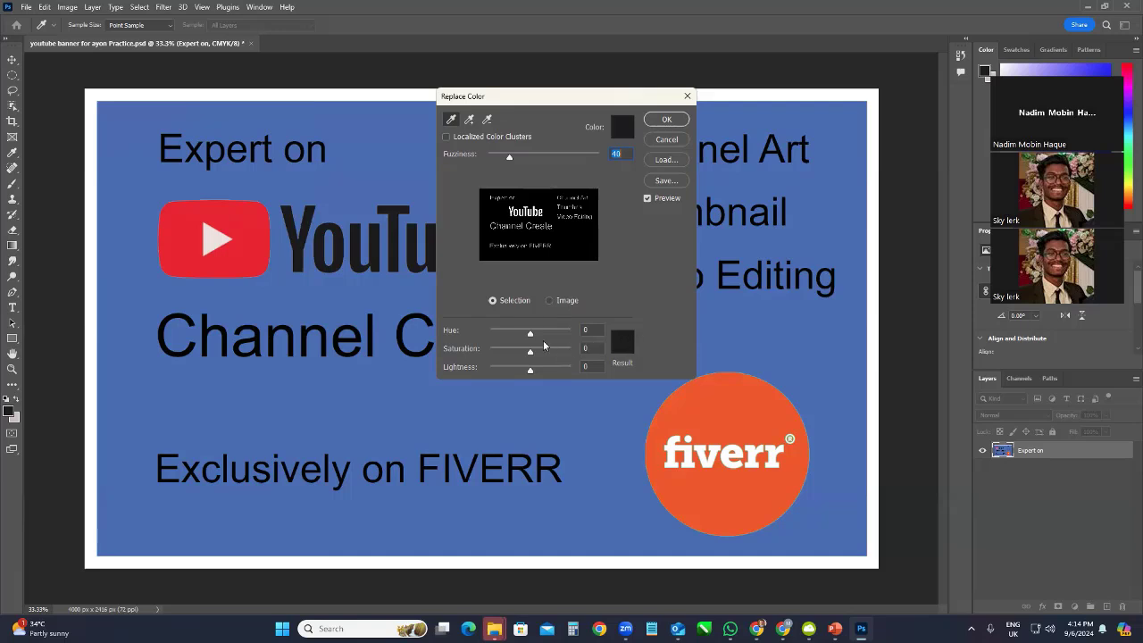
mouse_move(530, 336)
left_mouse_down()
mouse_move(473, 338)
mouse_move(570, 337)
mouse_move(530, 337)
left_mouse_up()
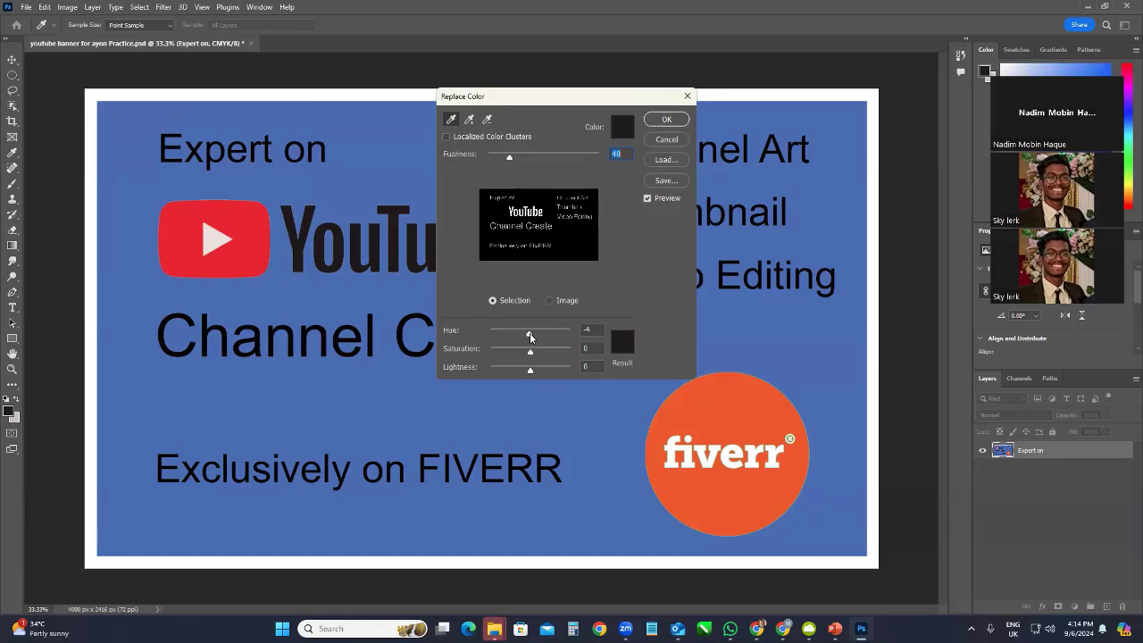
left_click_drag(530, 337, 532, 338)
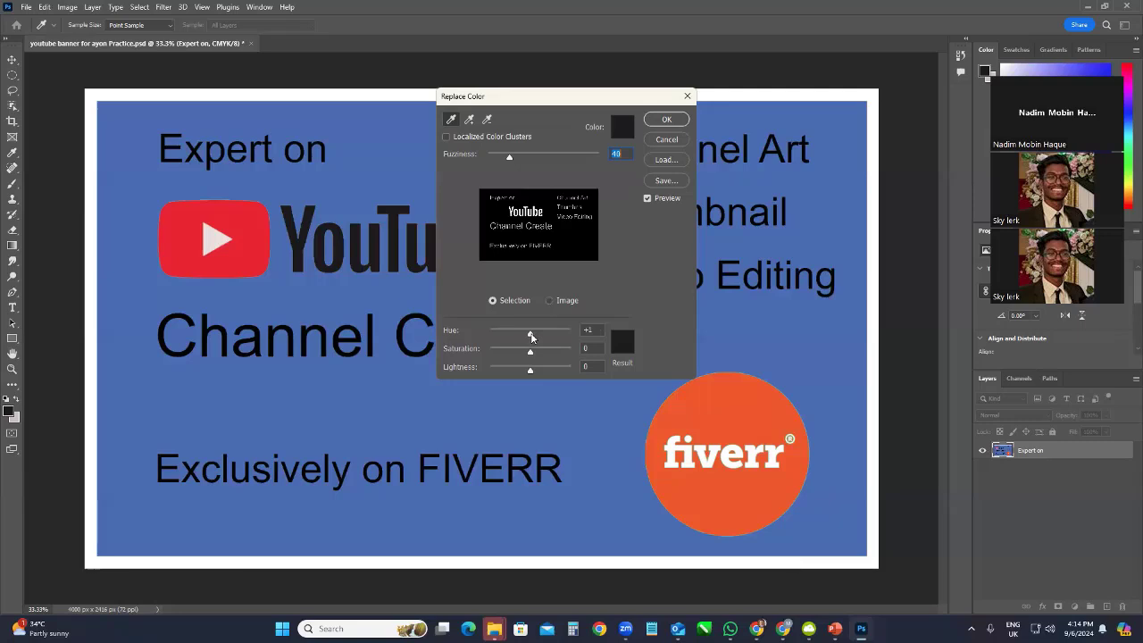
mouse_move(532, 337)
left_mouse_down()
mouse_move(544, 337)
mouse_move(473, 335)
mouse_move(541, 336)
mouse_move(500, 336)
mouse_move(541, 336)
mouse_move(529, 337)
mouse_move(540, 355)
mouse_move(563, 355)
mouse_move(464, 353)
mouse_move(567, 358)
mouse_move(519, 357)
mouse_move(533, 355)
left_mouse_up()
mouse_move(531, 370)
left_mouse_down()
mouse_move(576, 376)
mouse_move(491, 371)
mouse_move(563, 375)
mouse_move(529, 373)
left_mouse_up()
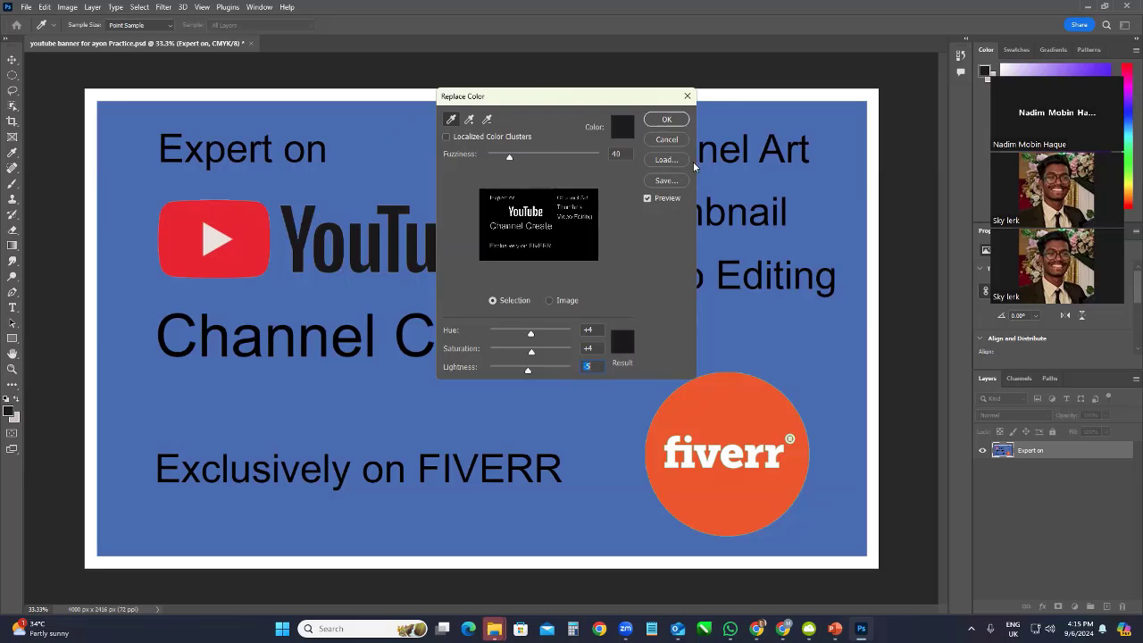
Sample the red YouTube play logo, try a fuzziness of 200 with hue +41, and cancel Replace Color
left_click(249, 244)
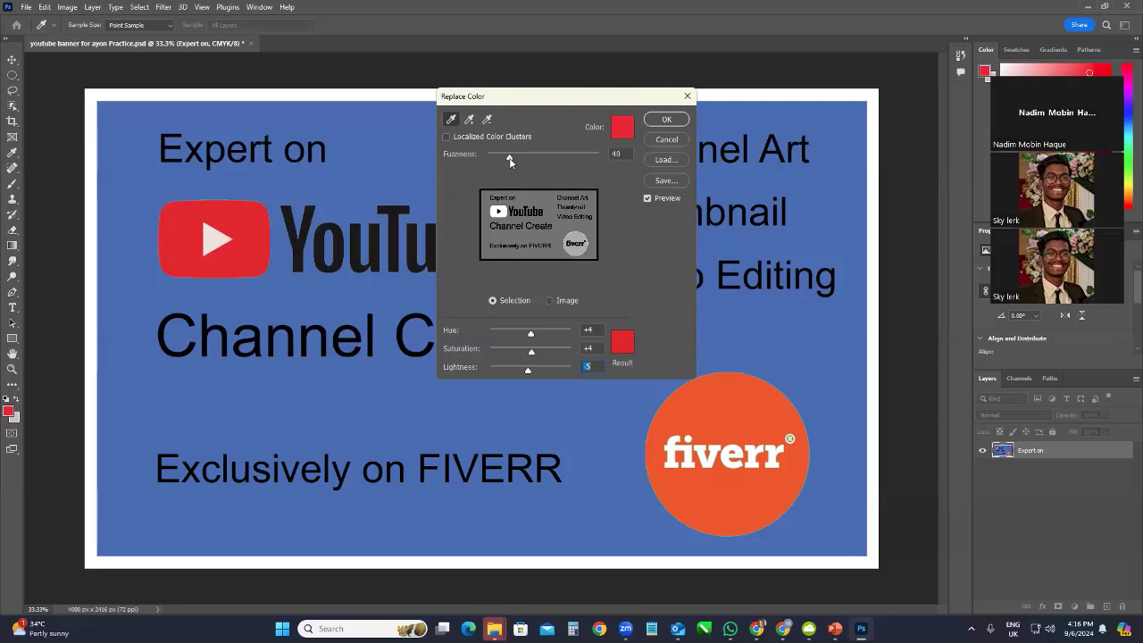
left_click_drag(510, 161, 627, 168)
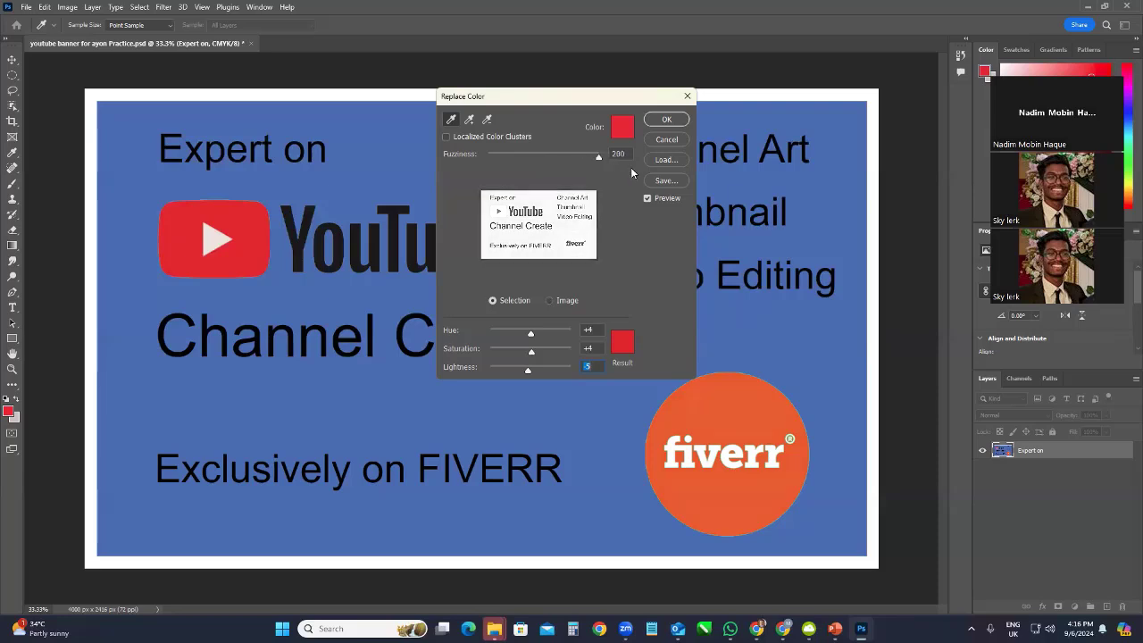
mouse_move(626, 166)
left_mouse_down()
mouse_move(562, 163)
mouse_move(626, 167)
left_mouse_up()
mouse_move(536, 341)
left_mouse_down()
mouse_move(517, 336)
mouse_move(548, 334)
mouse_move(512, 331)
mouse_move(540, 334)
left_mouse_up()
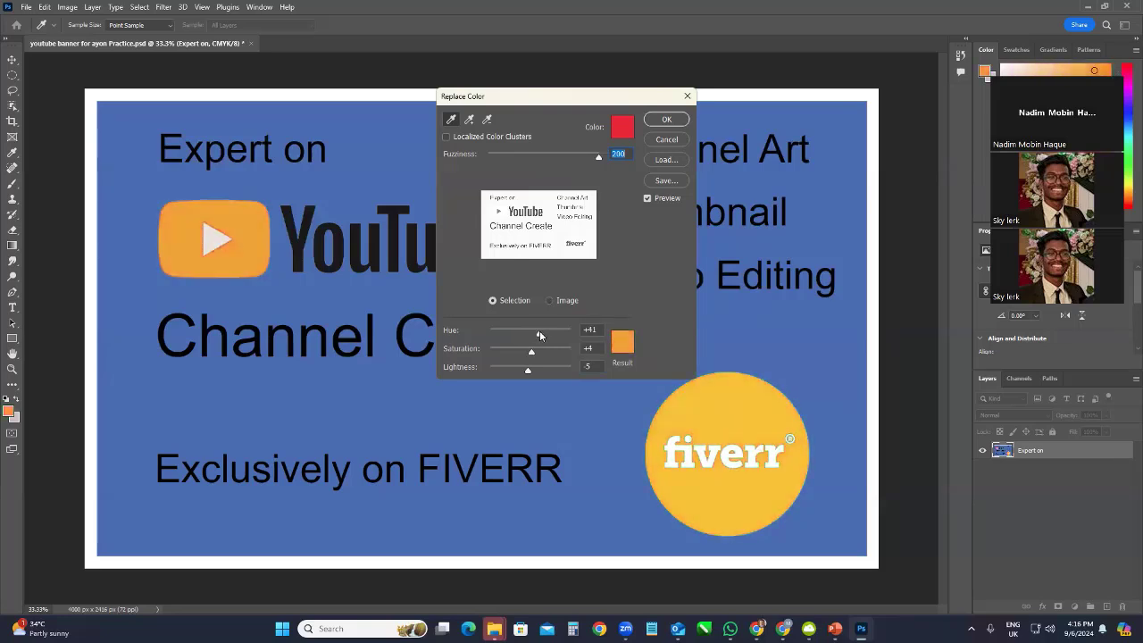
left_click_drag(540, 334, 539, 334)
left_click(668, 141)
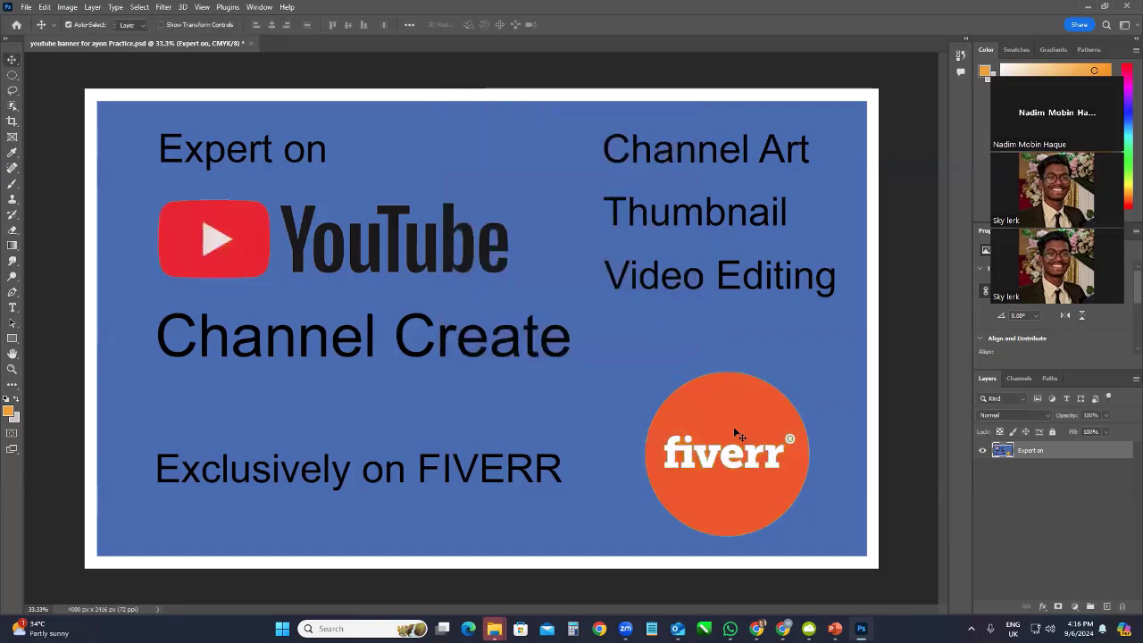